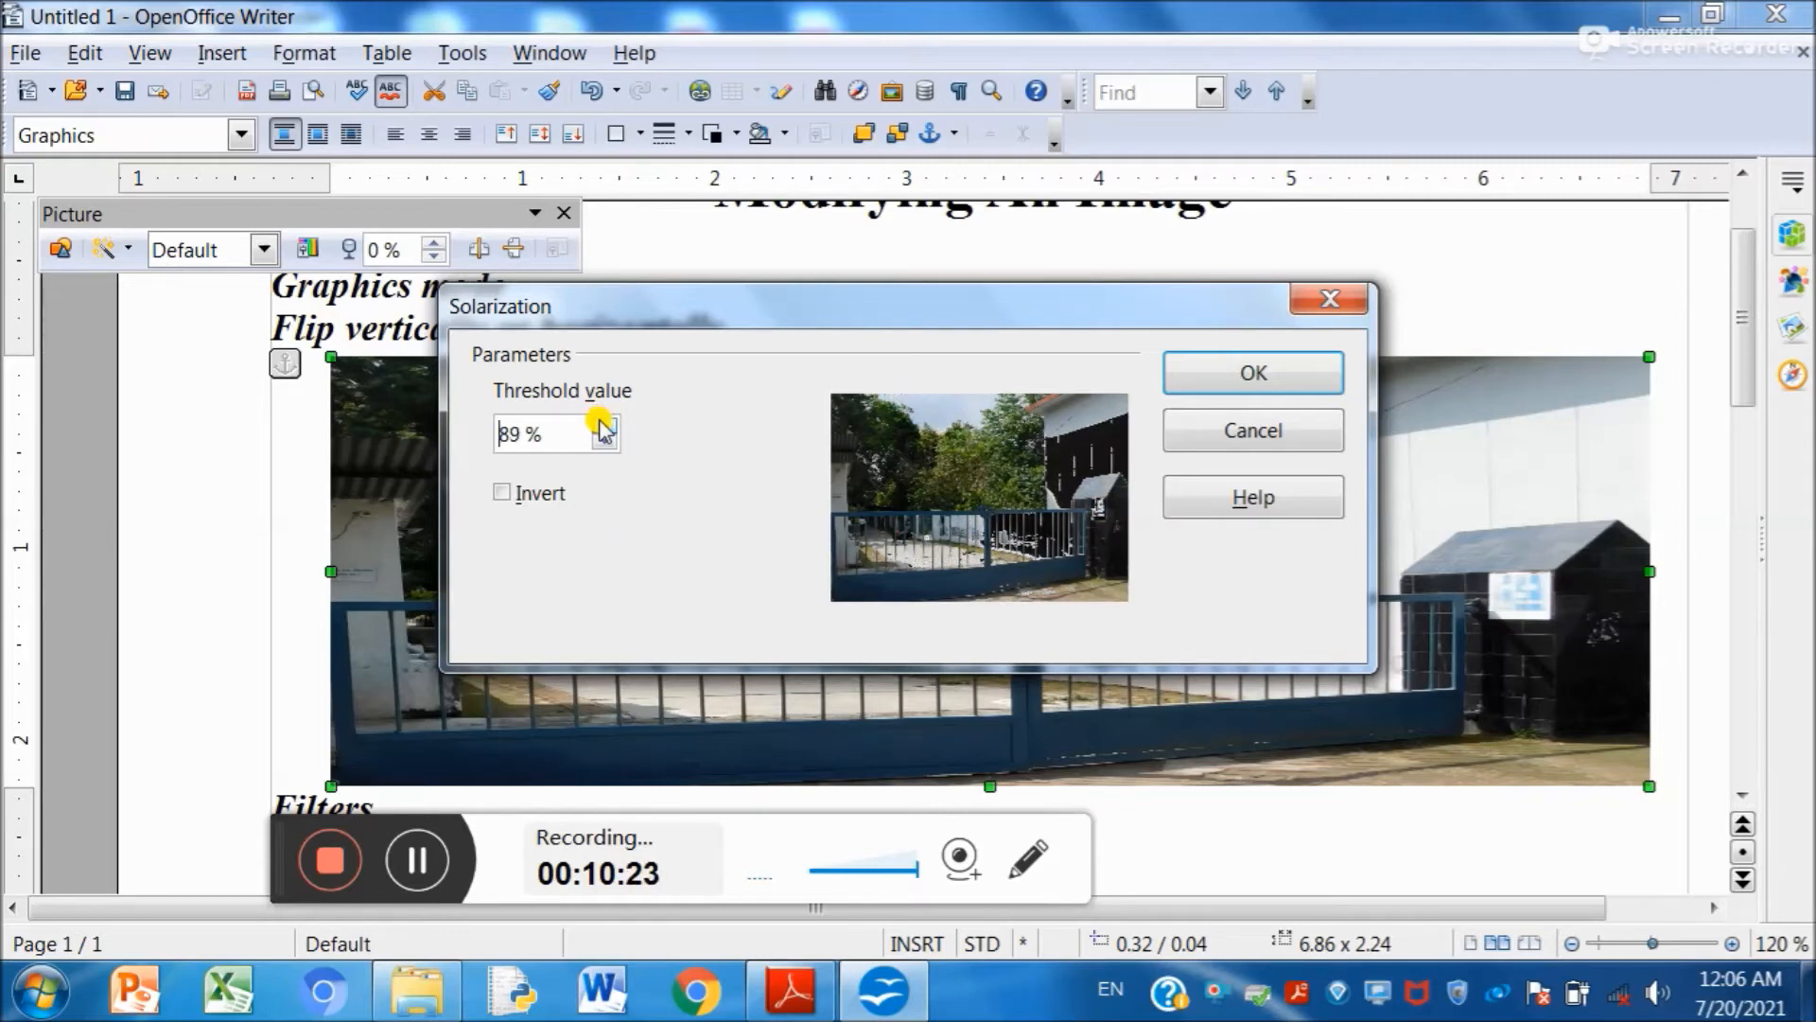
- Raise the solarization threshold value to 92 % and apply the filter to the gate image
left_click_drag(602, 427, 602, 430)
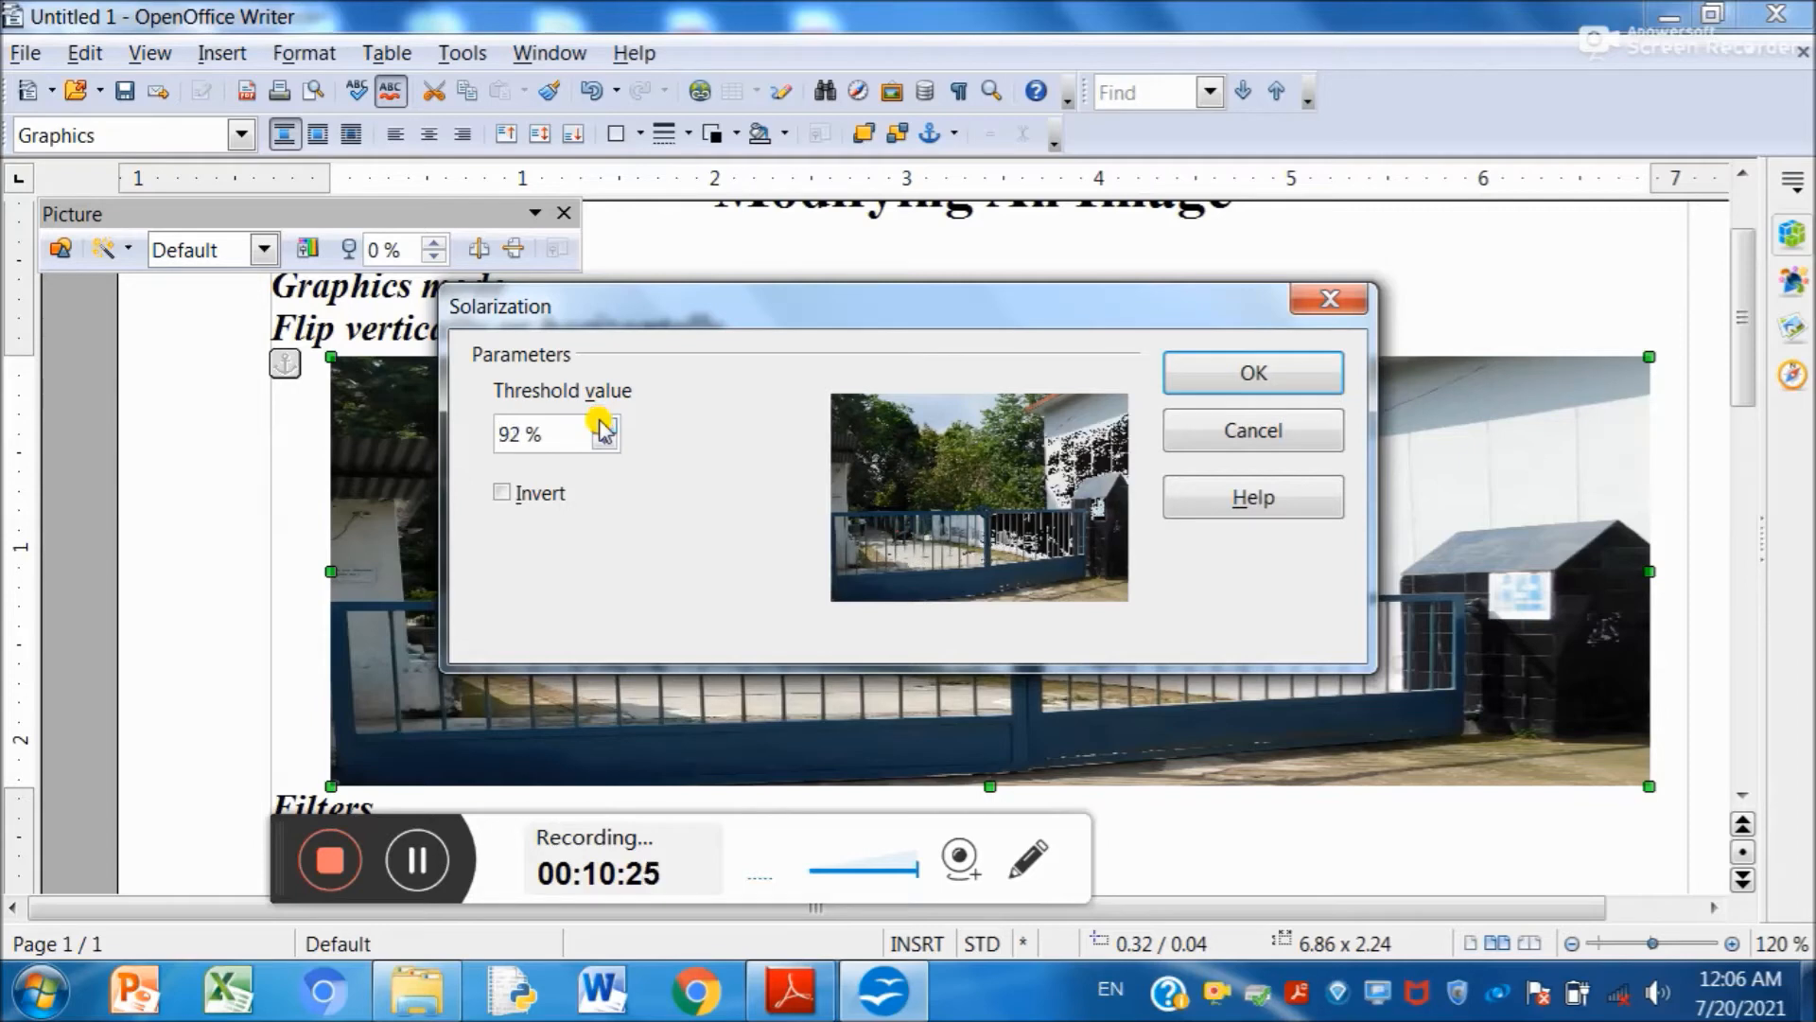
left_click(1253, 374)
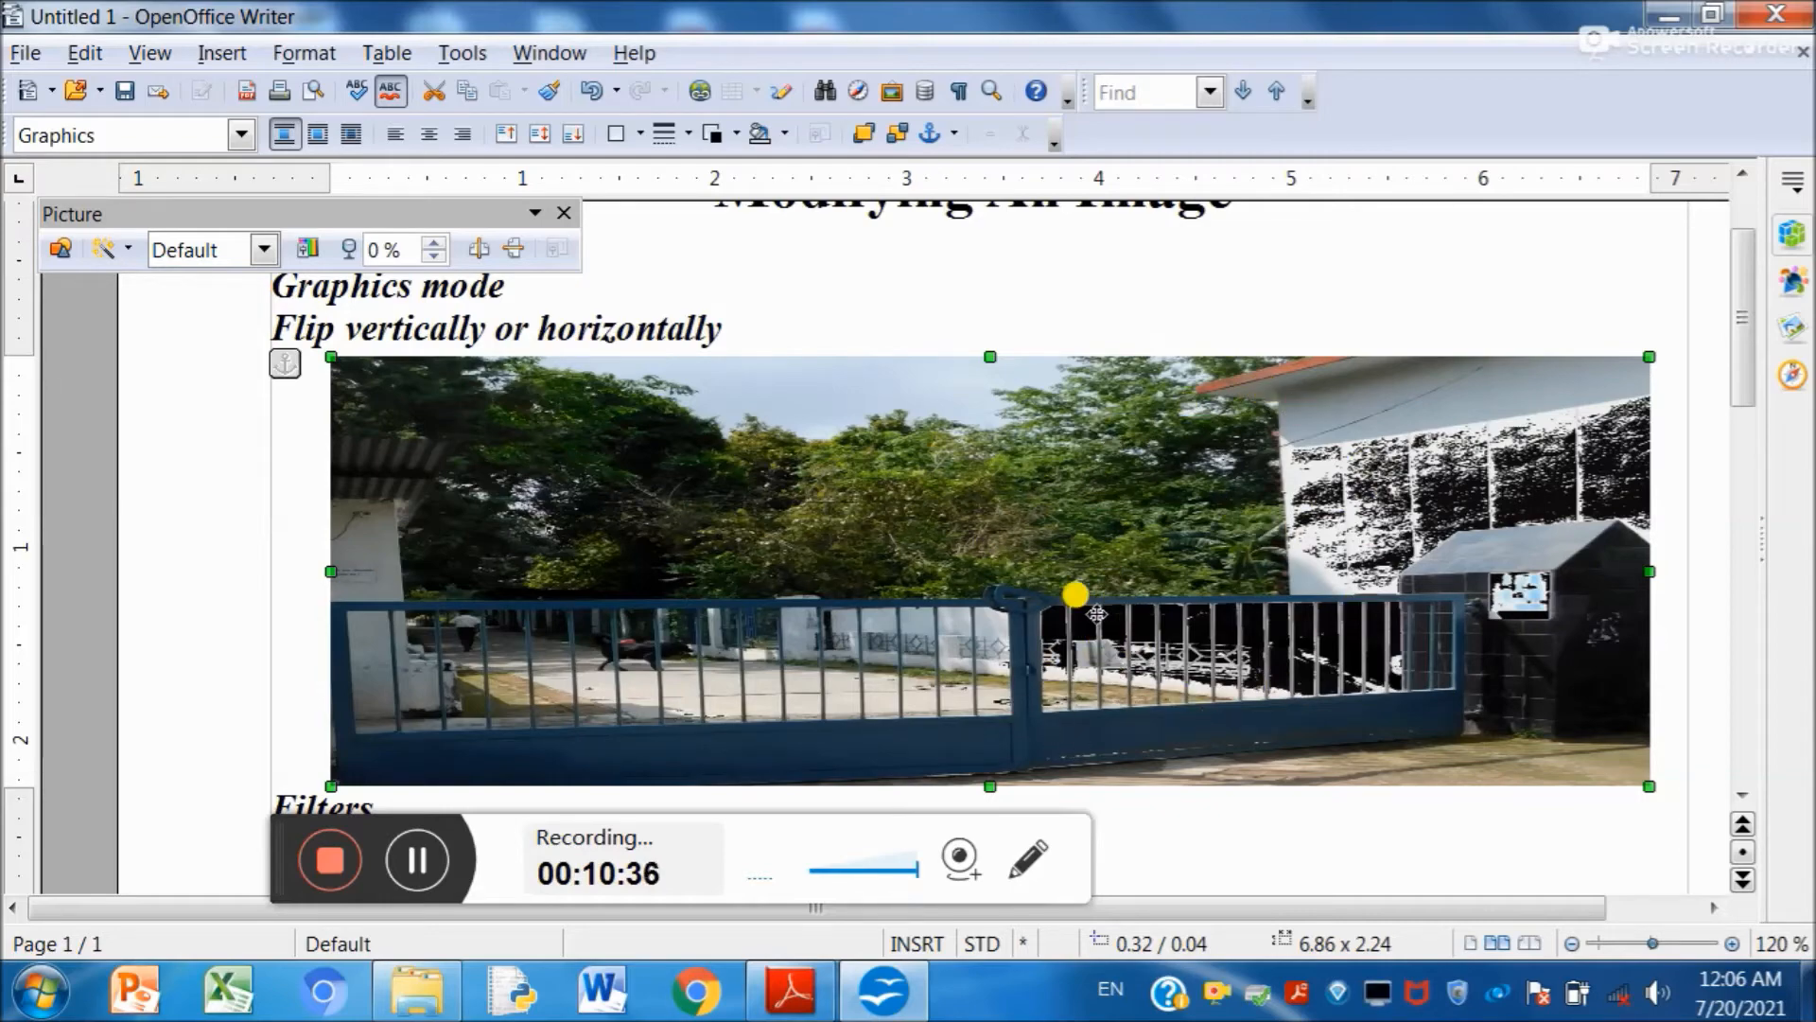
- Switch to Adobe Reader to check the graphic filters table in 402-IT_ClassX.pdf, and return to the OpenOffice Writer document
left_click(883, 994)
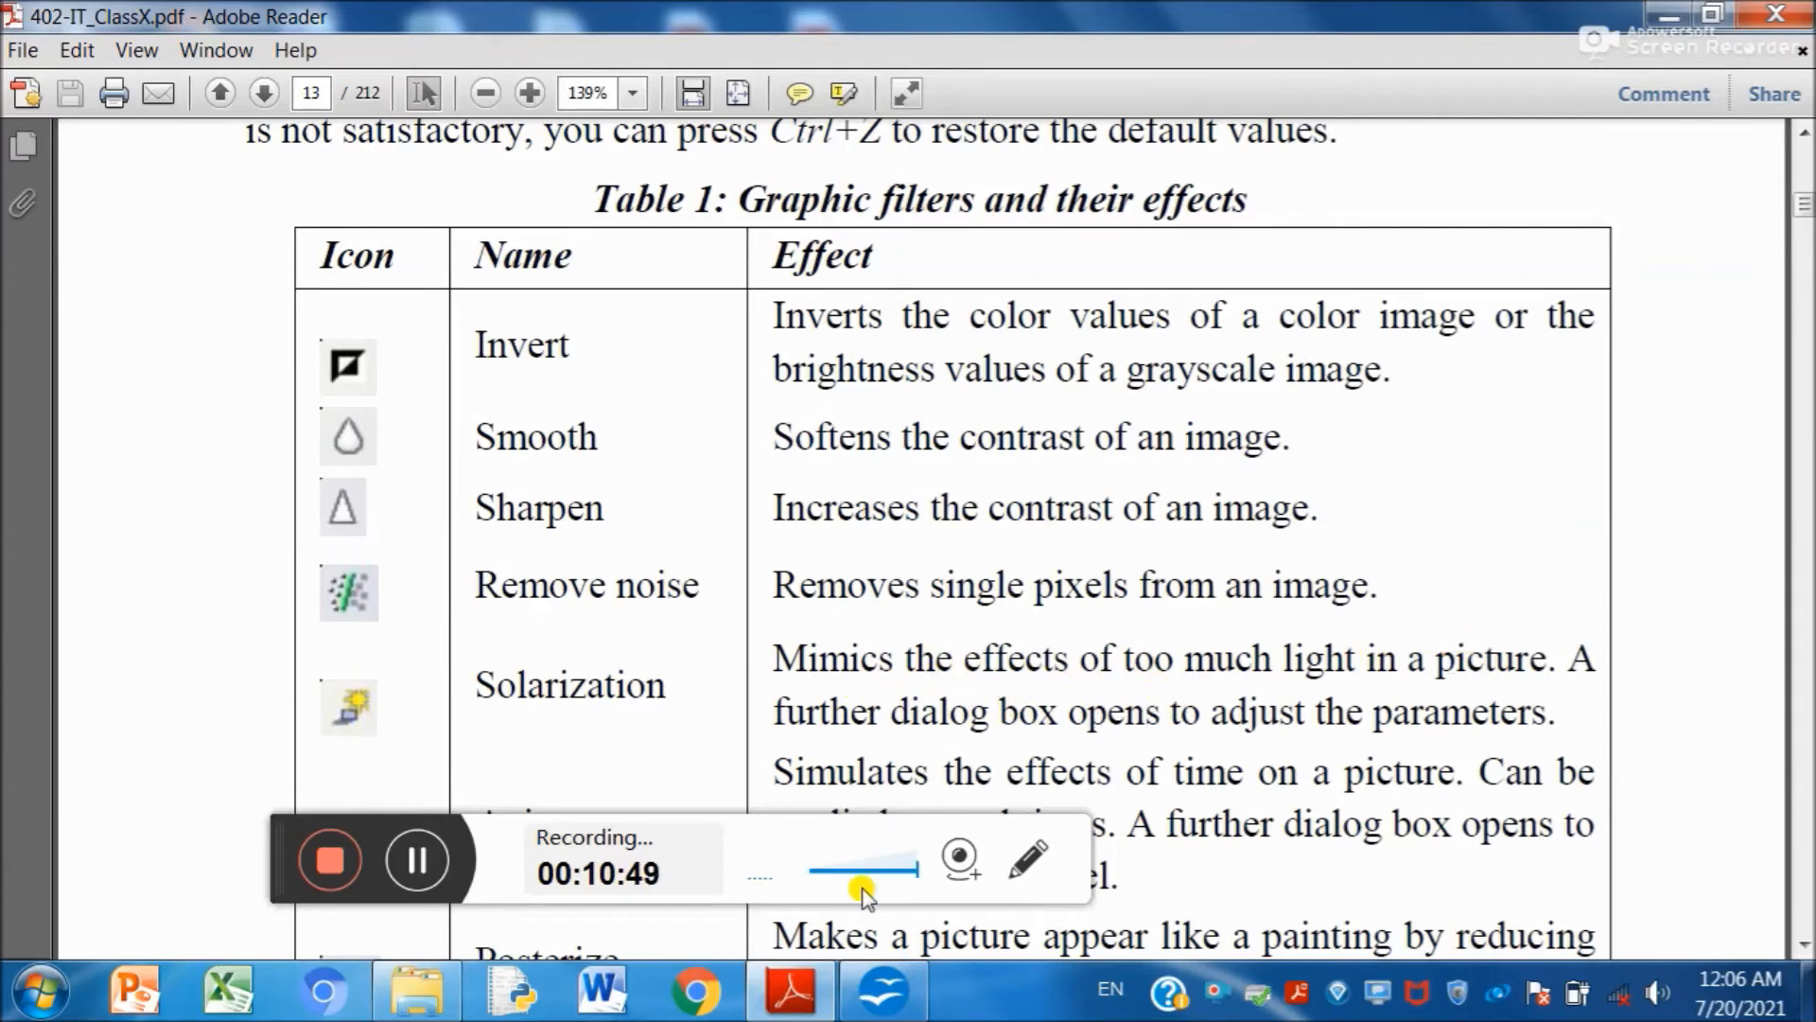
left_click(873, 991)
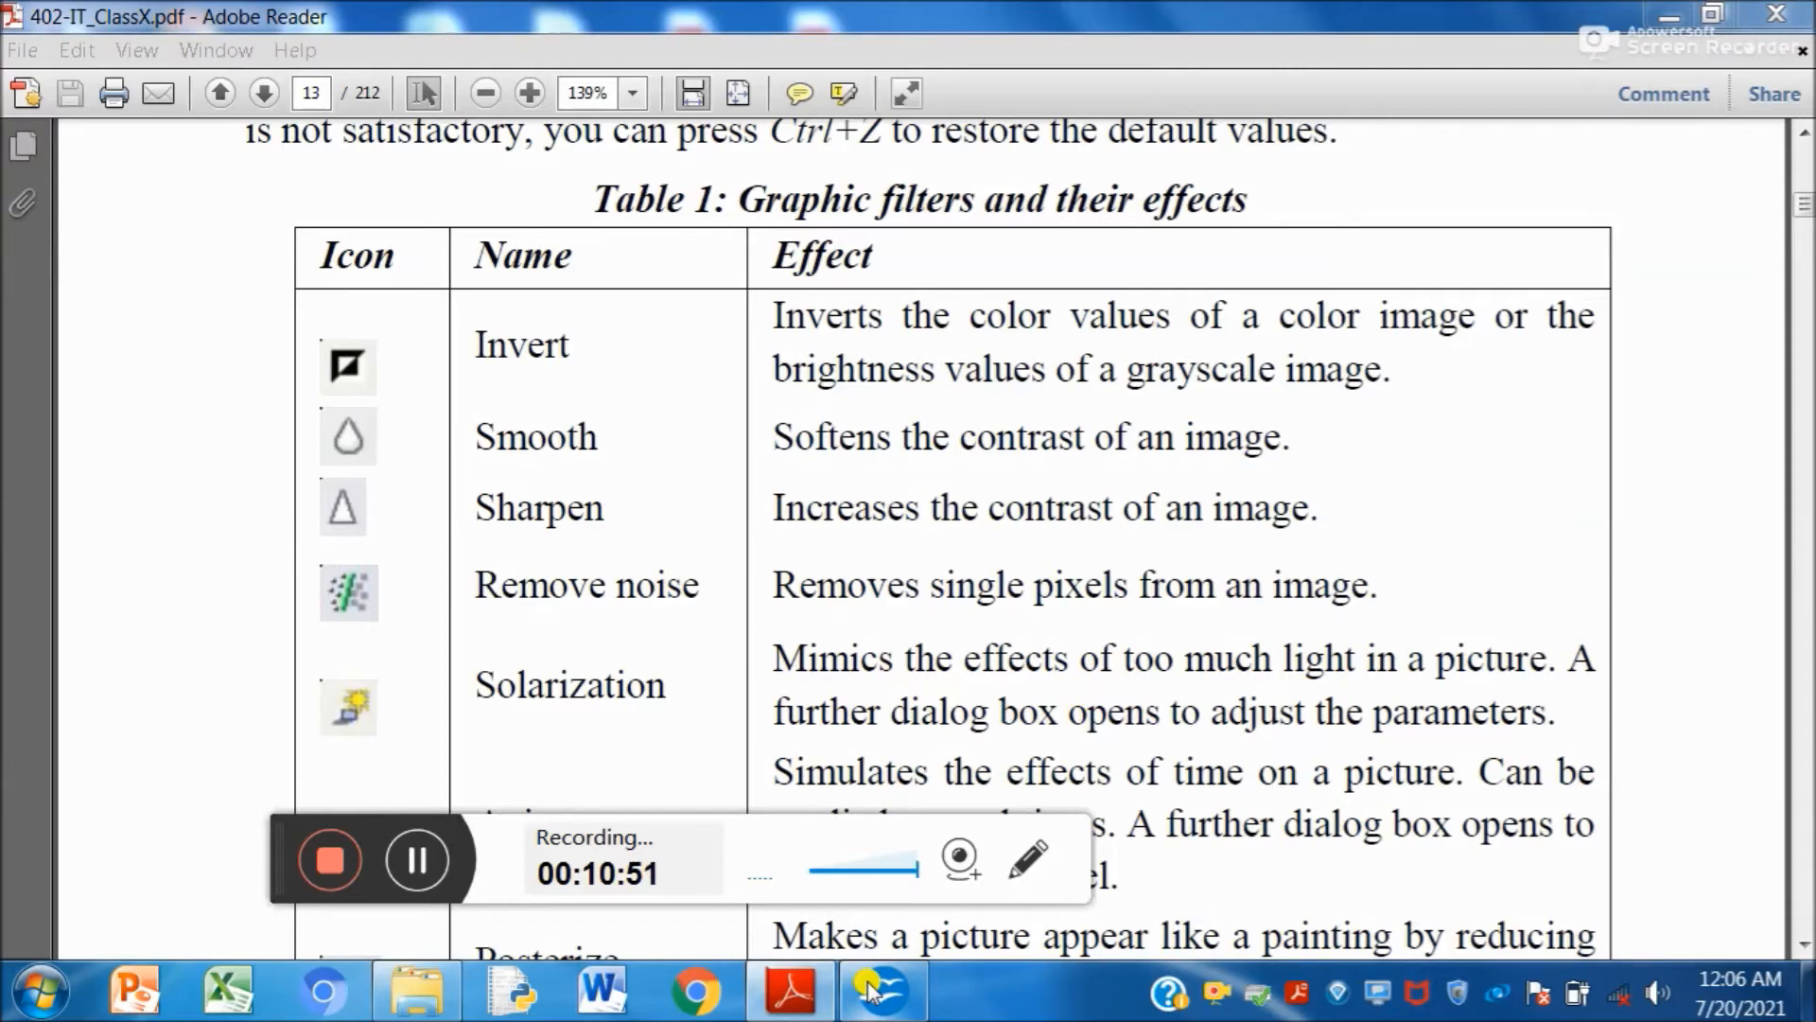
left_click(791, 991)
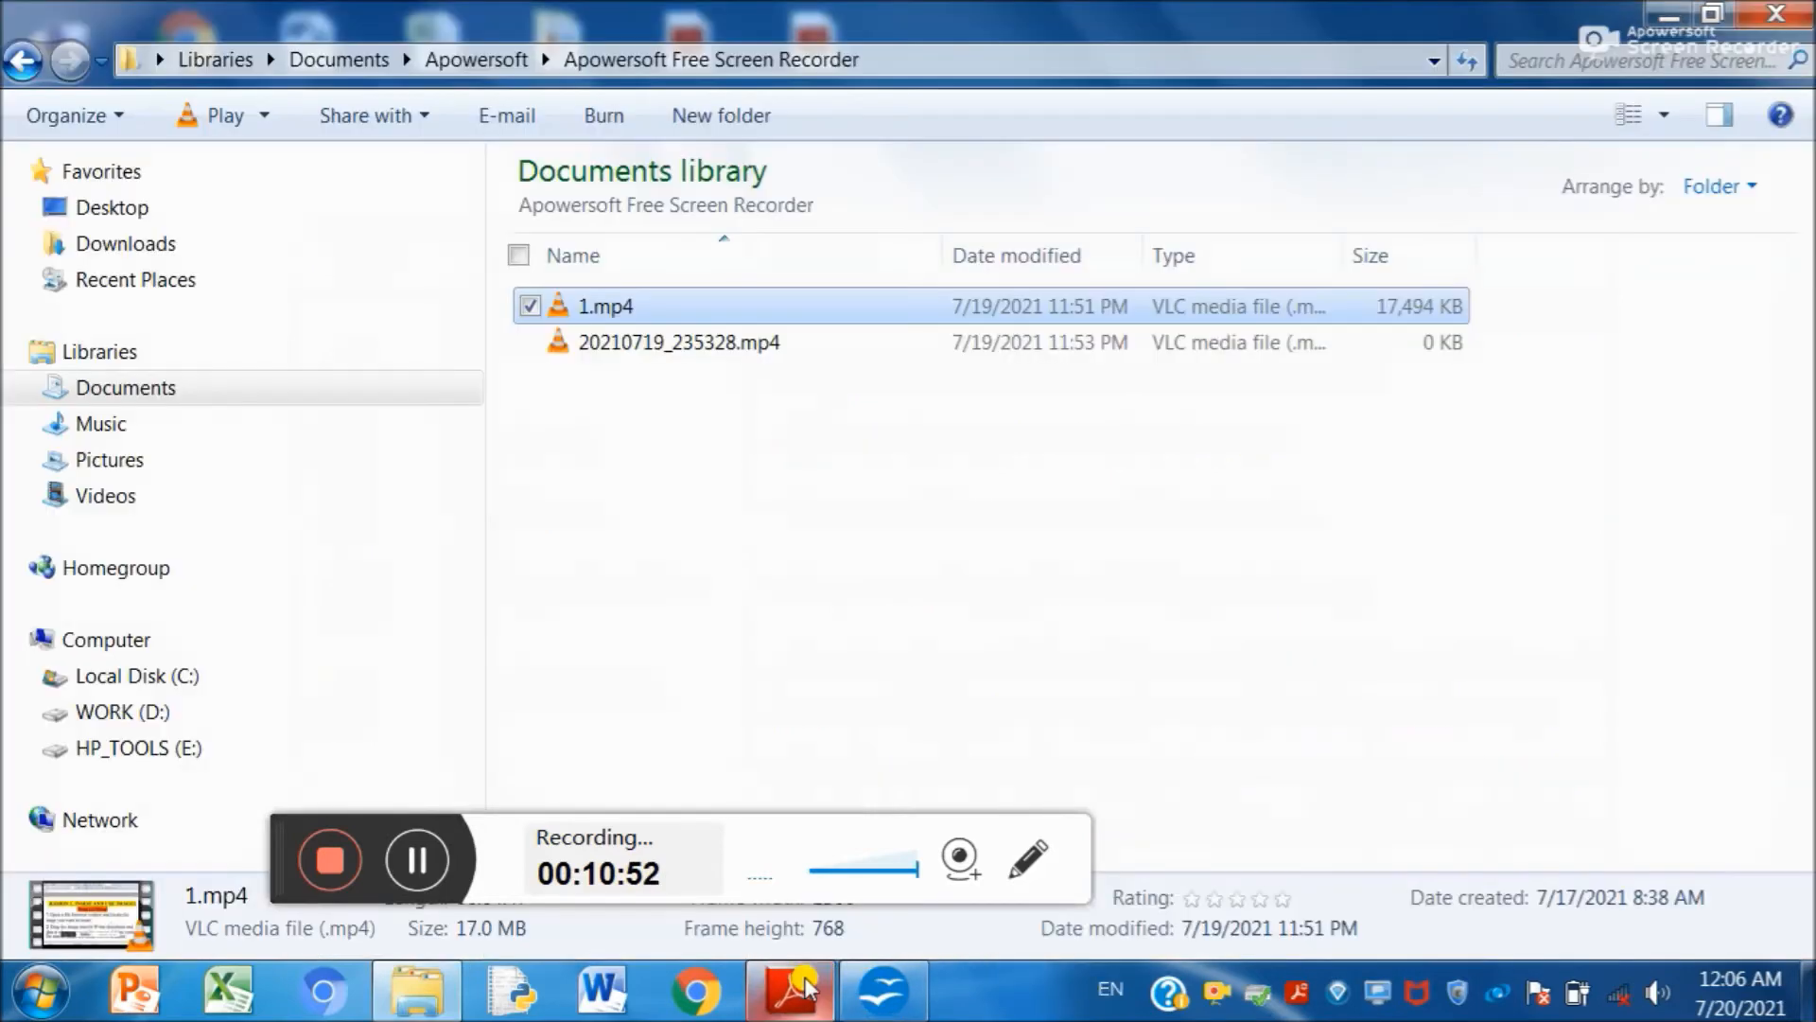
left_click(856, 993)
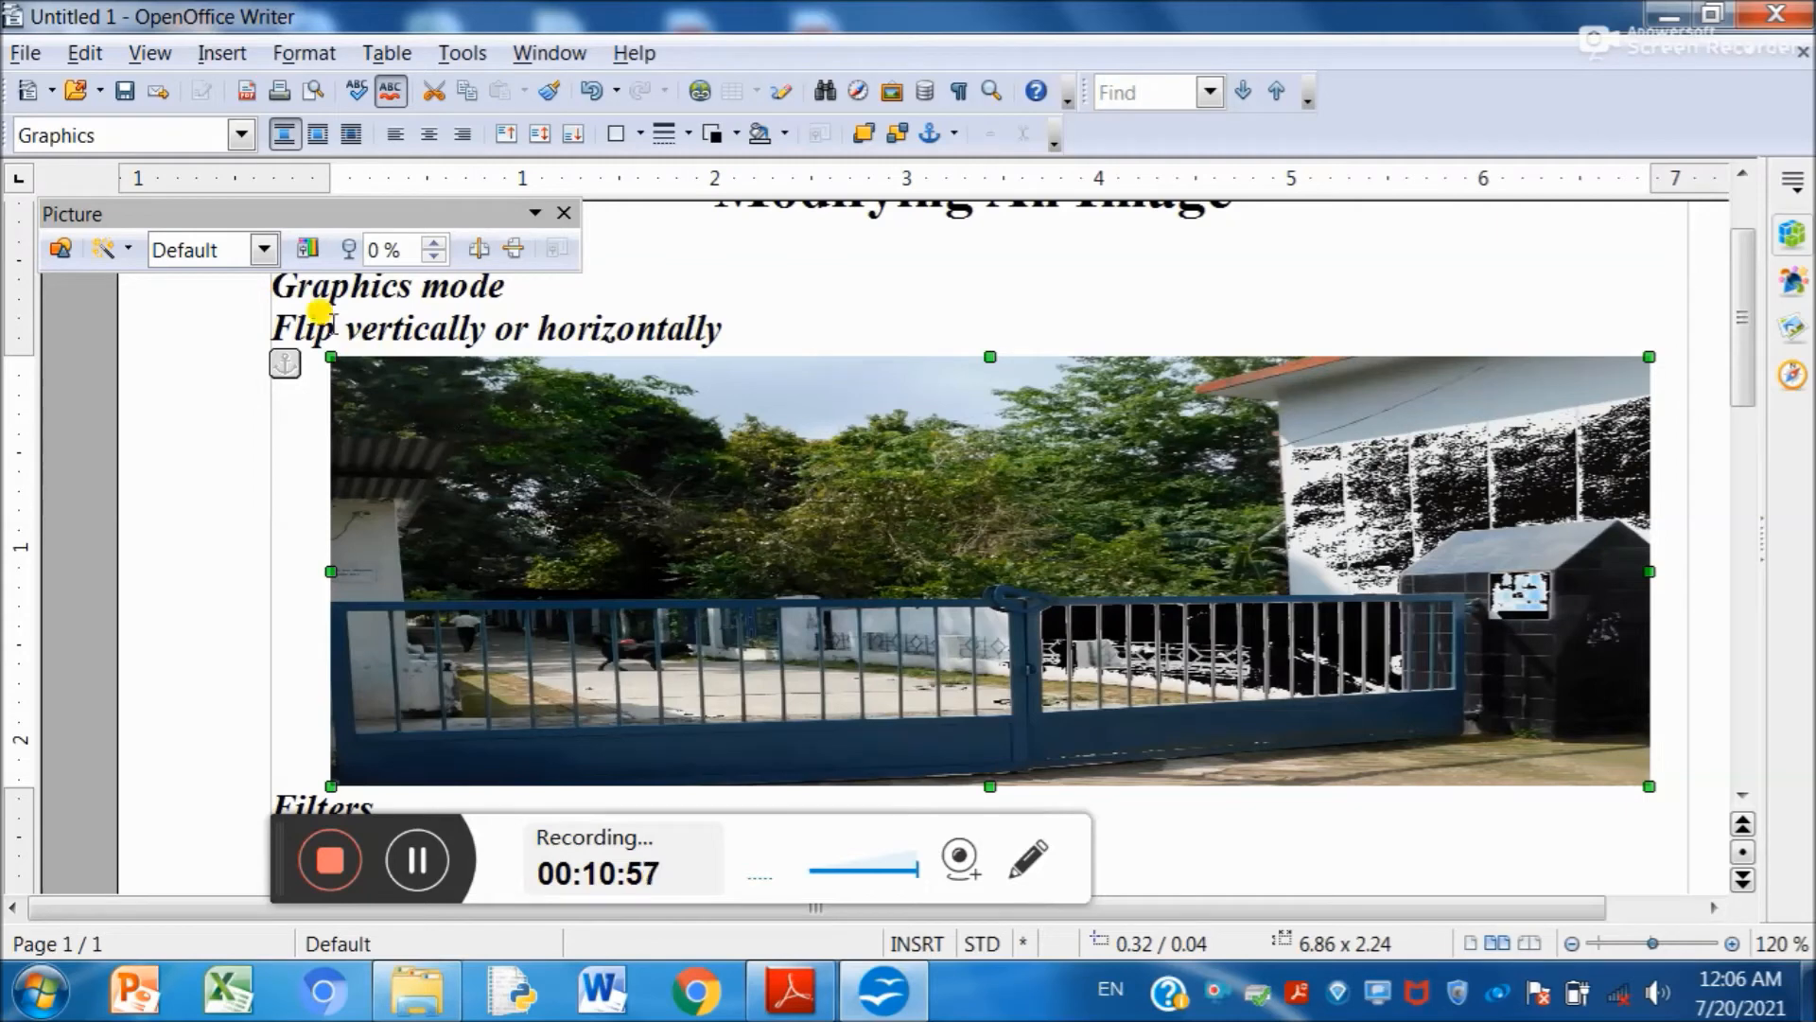
- Apply Solarization to the gate image again with a much lower threshold value, trying the Invert option but leaving it off
left_click(114, 249)
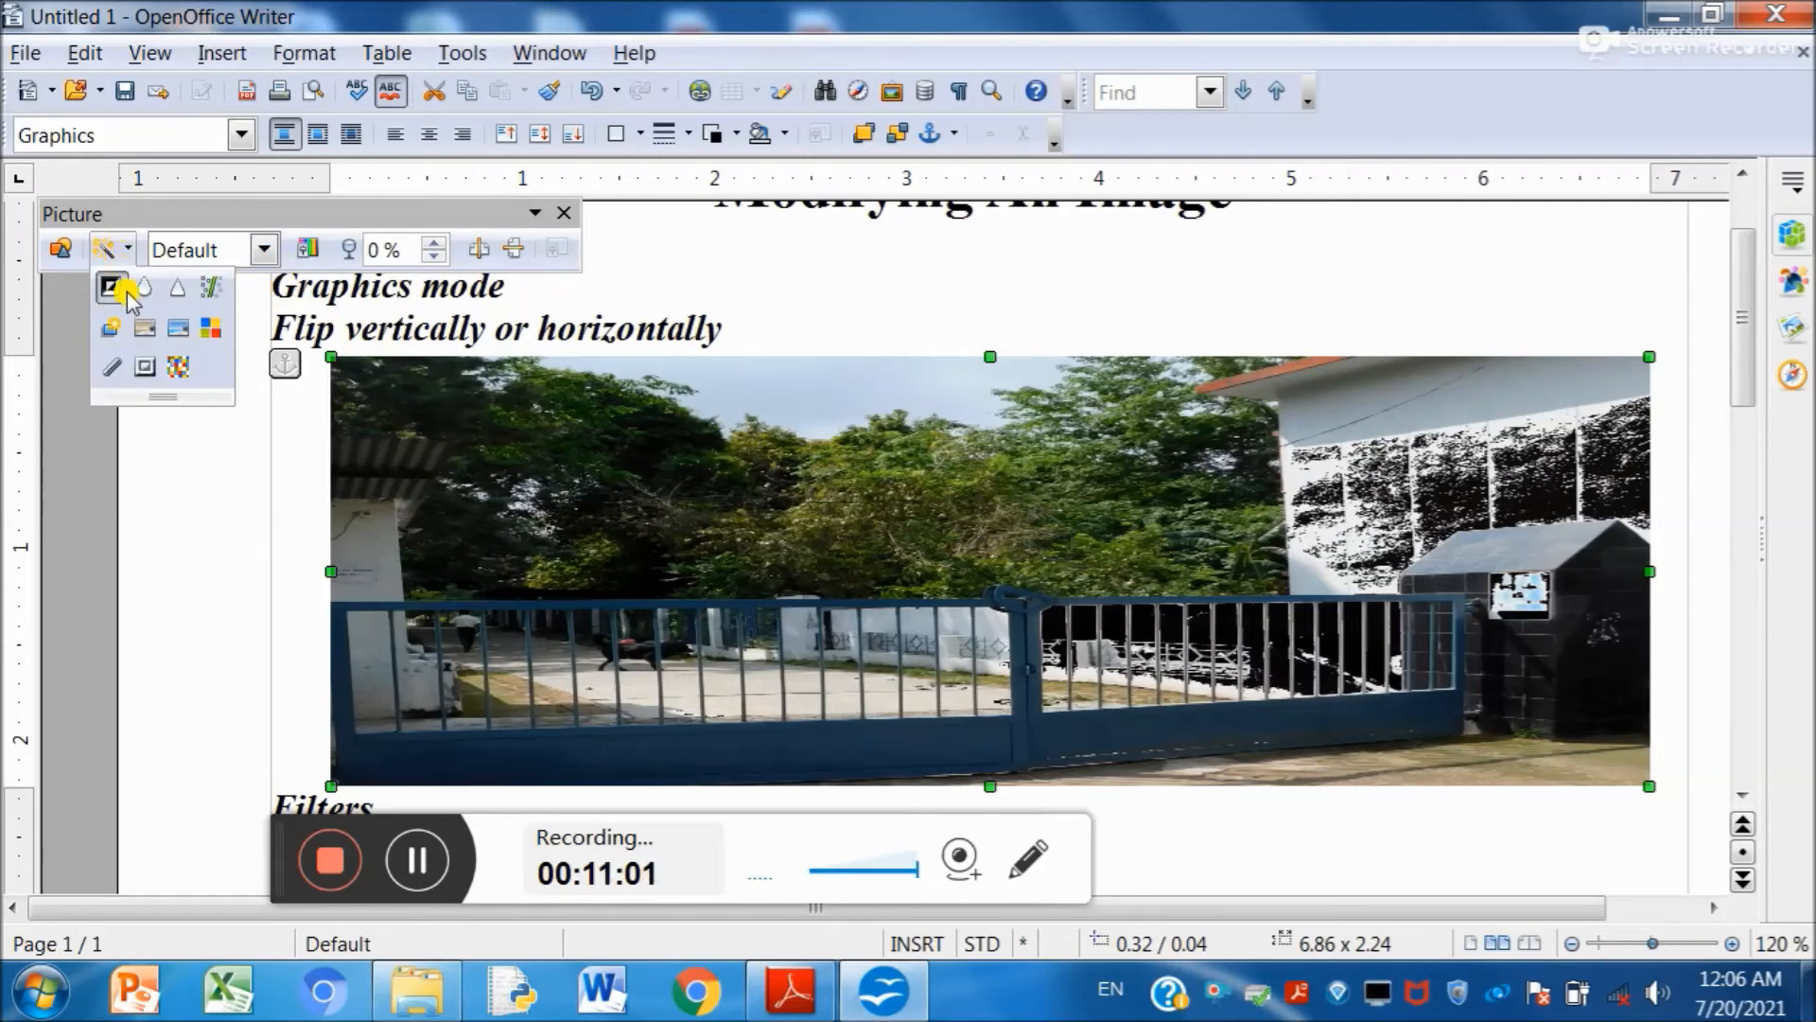
left_click(114, 327)
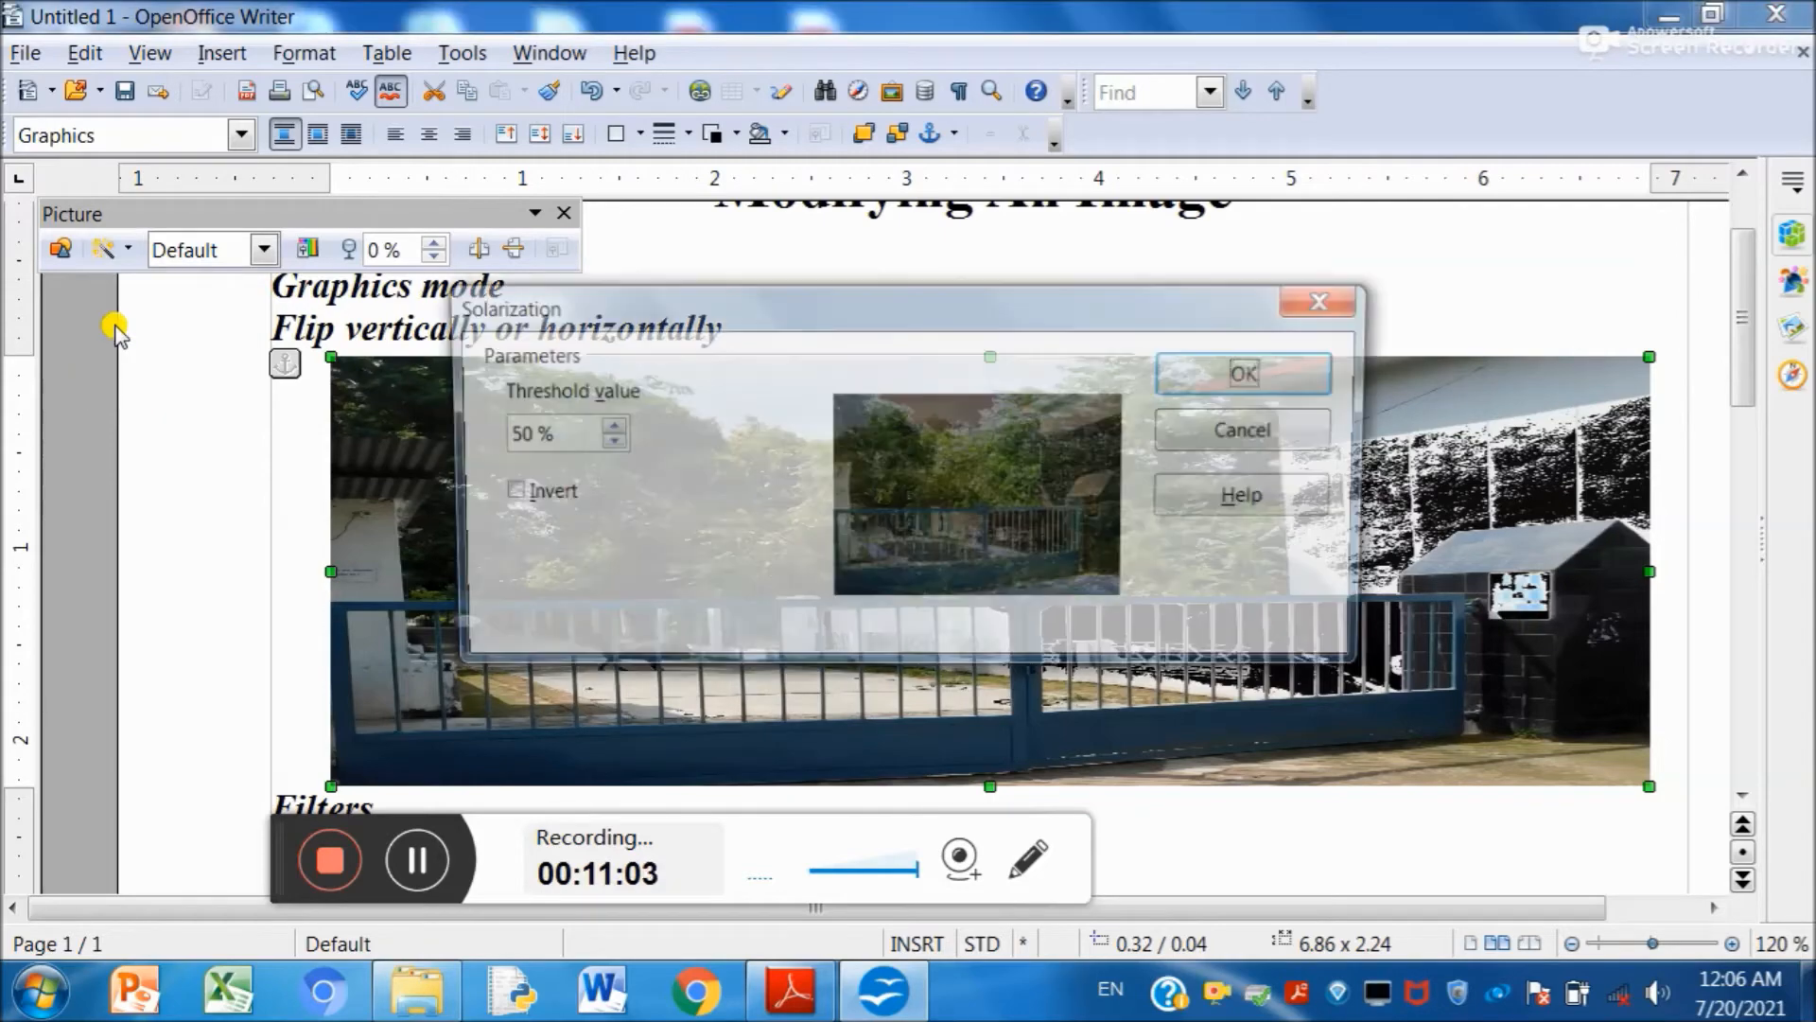
left_click(524, 496)
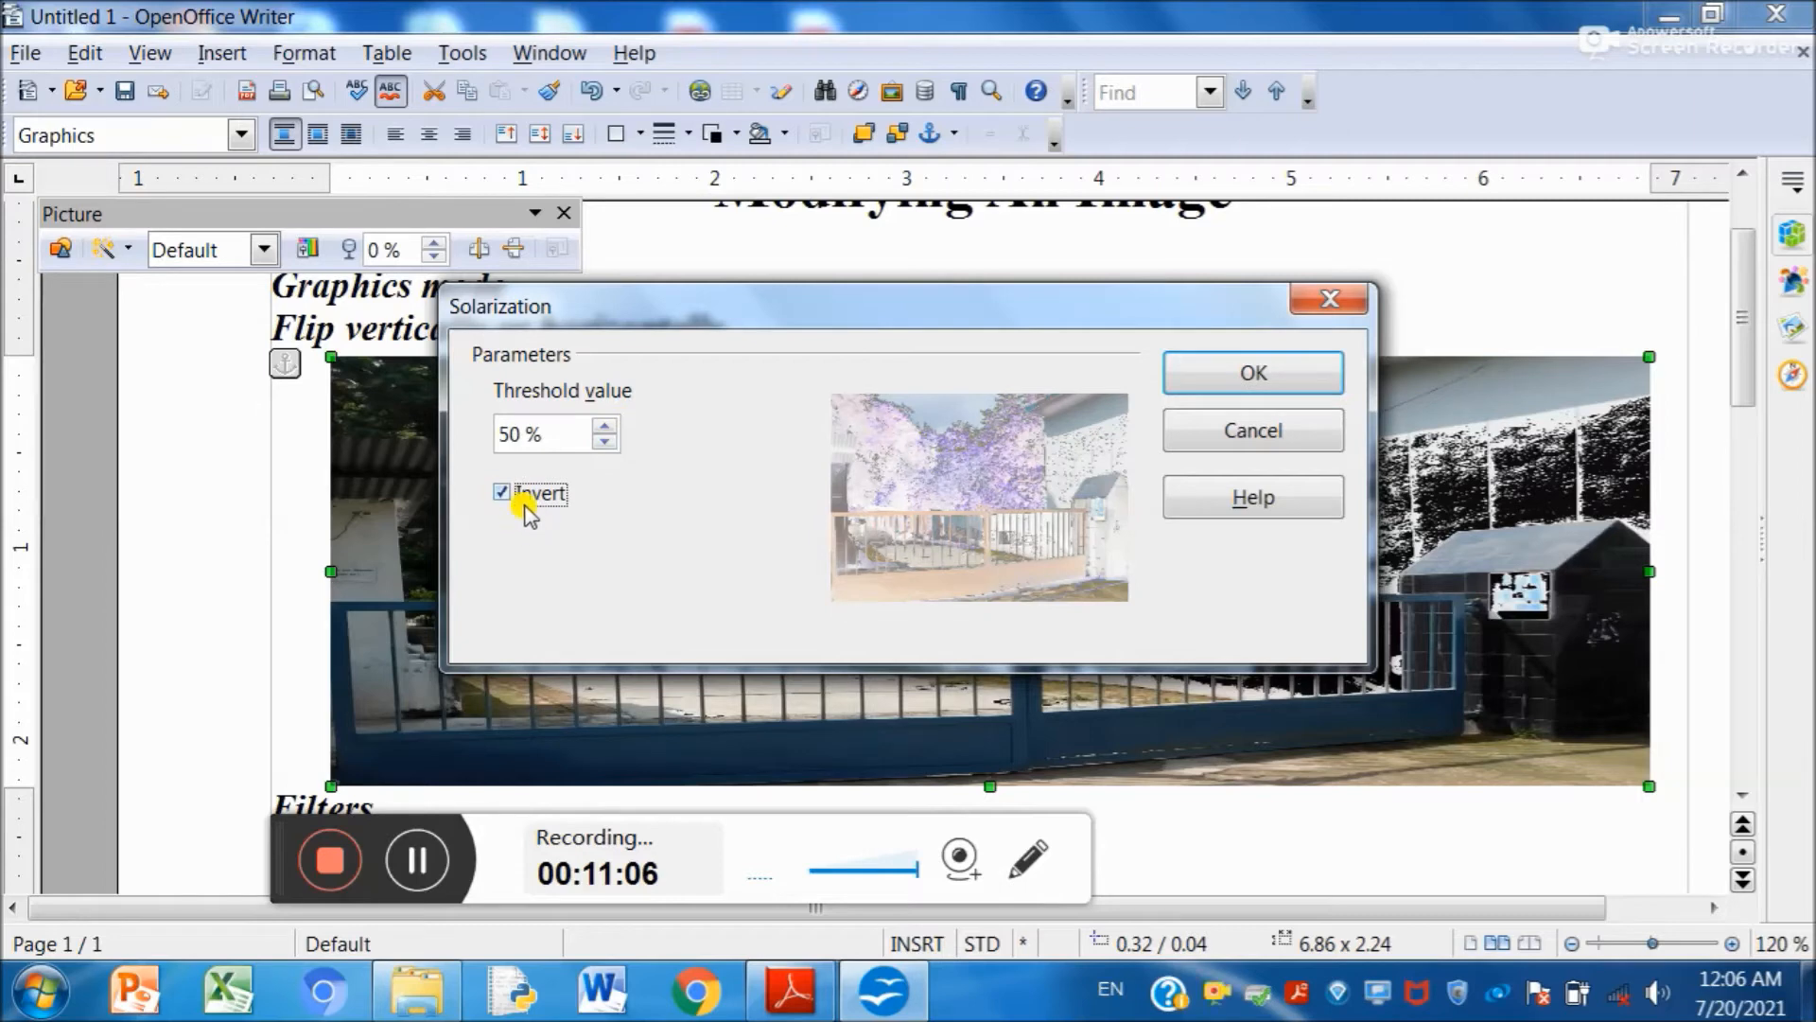
left_click(524, 499)
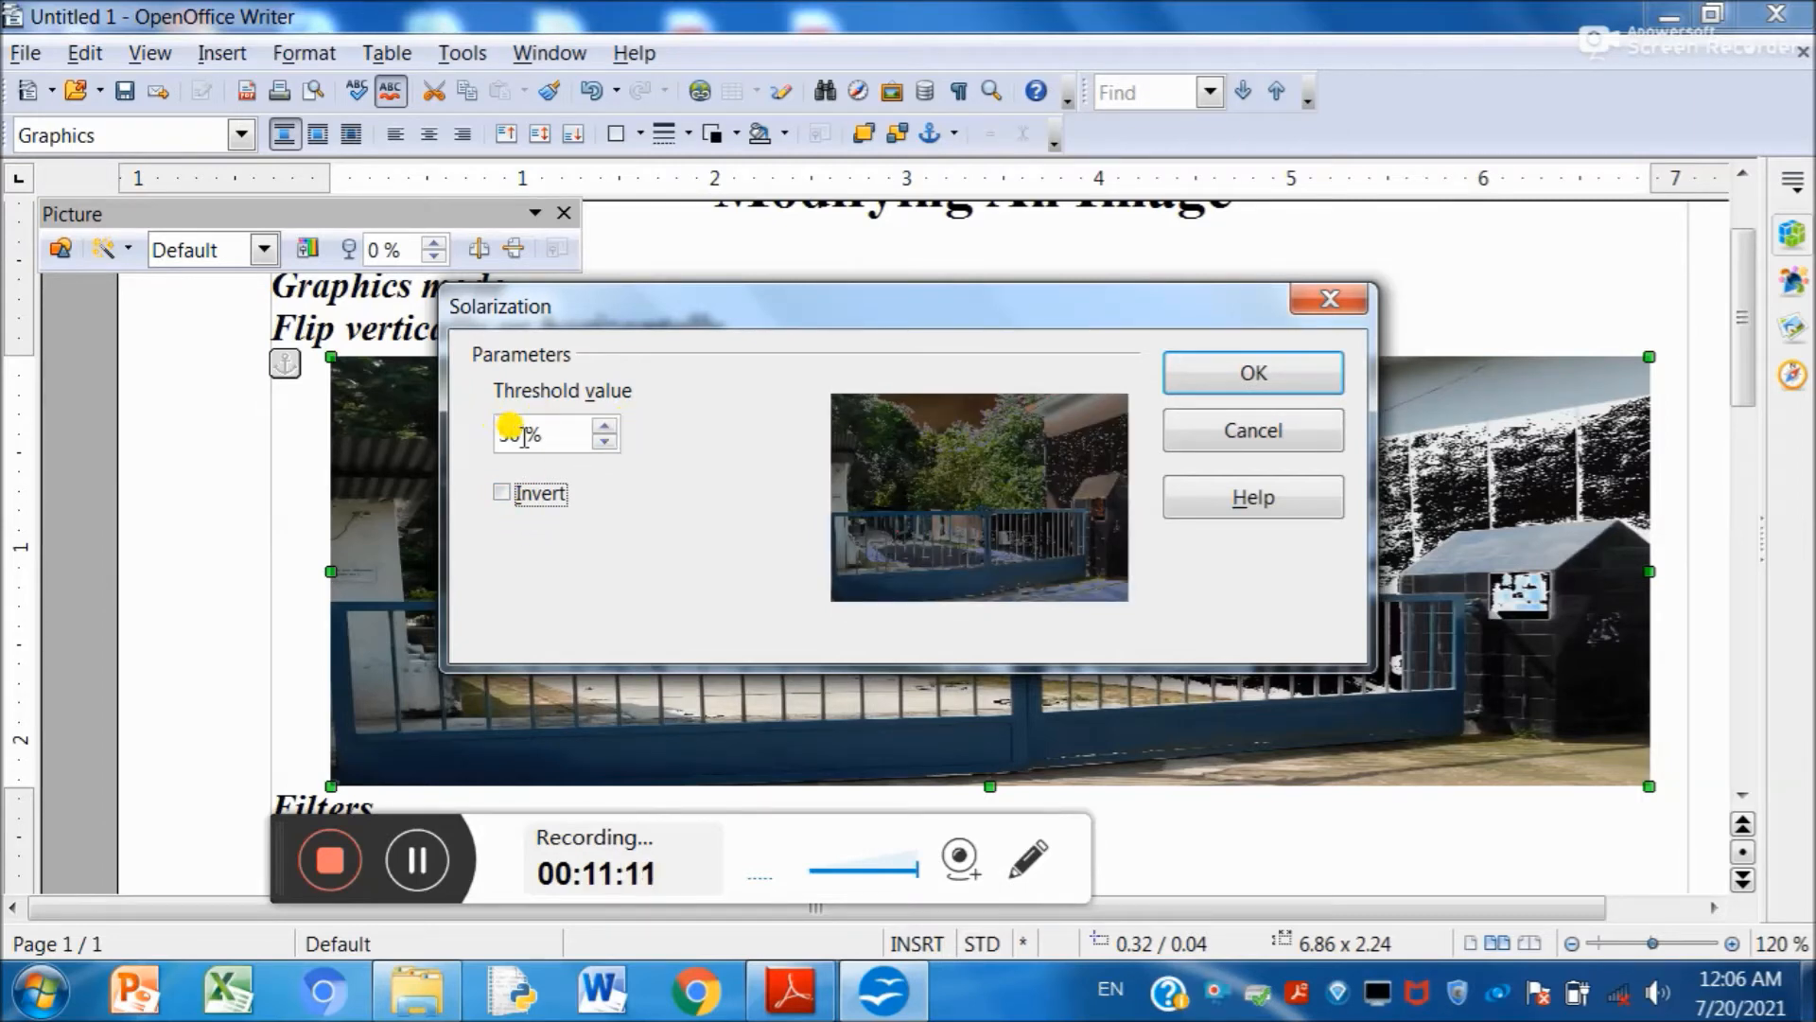
key("BackSpace")
key("BackSpace")
type("4")
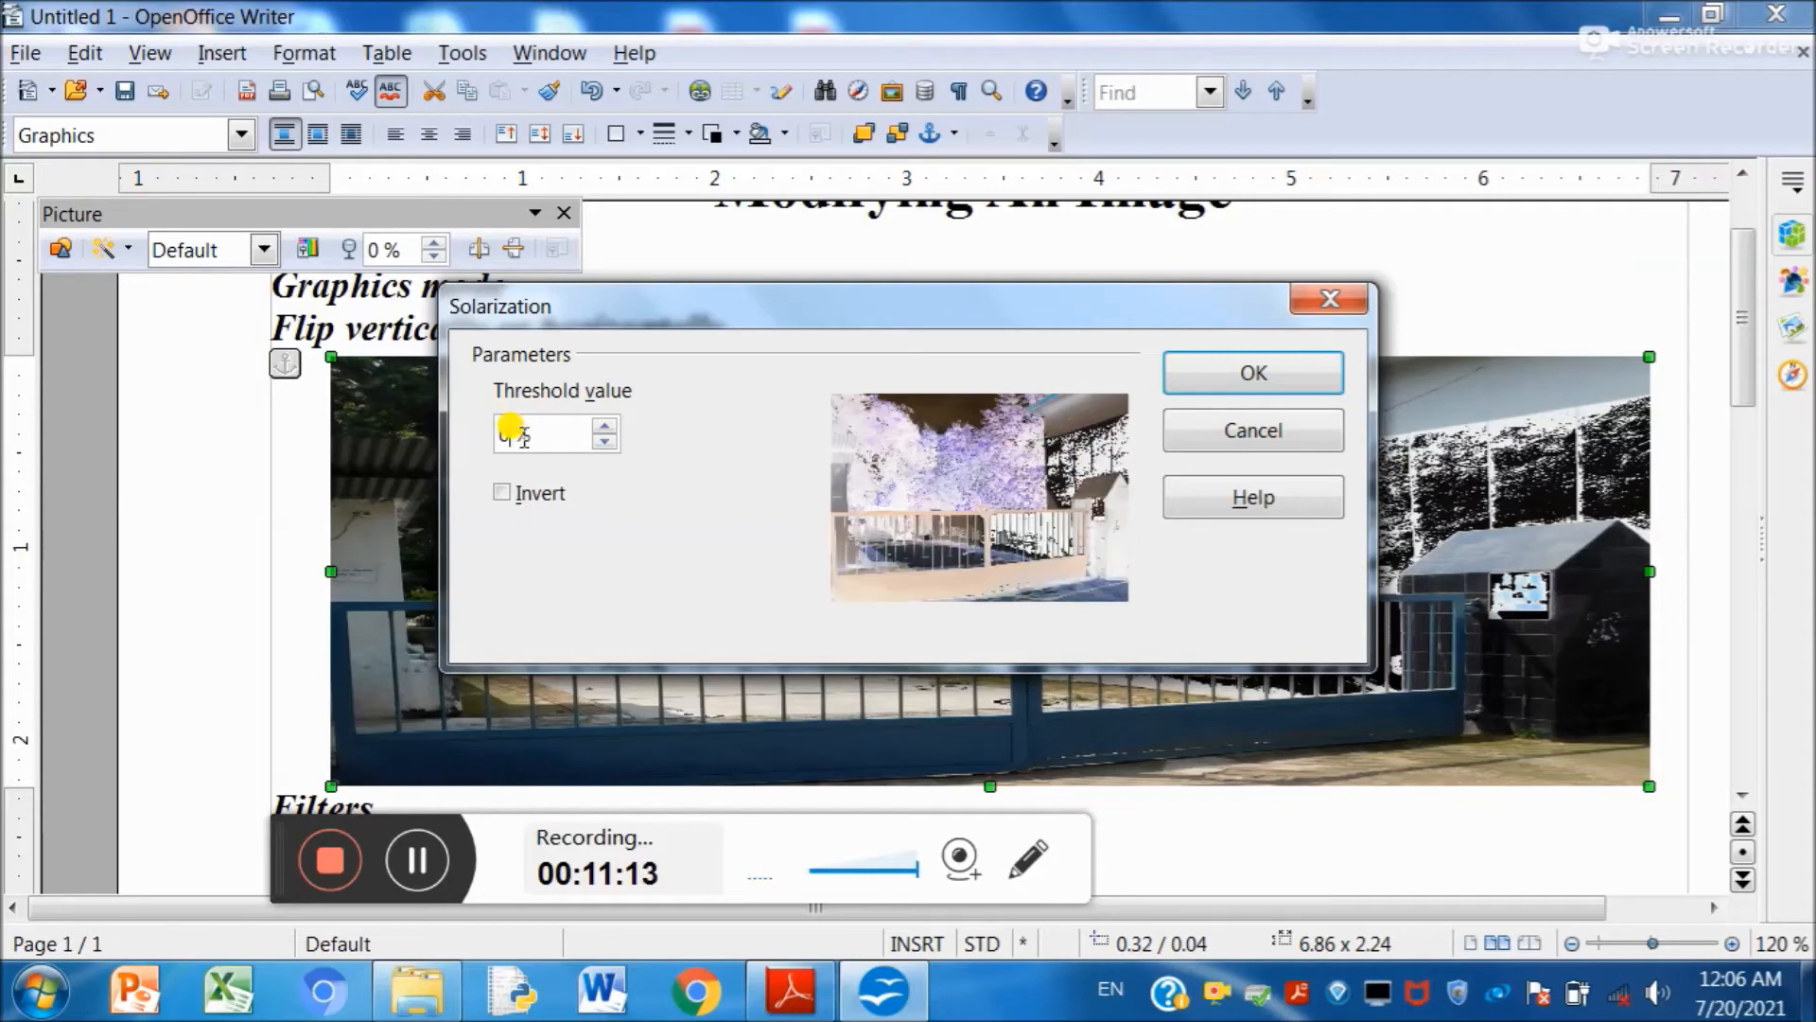
left_click(1227, 374)
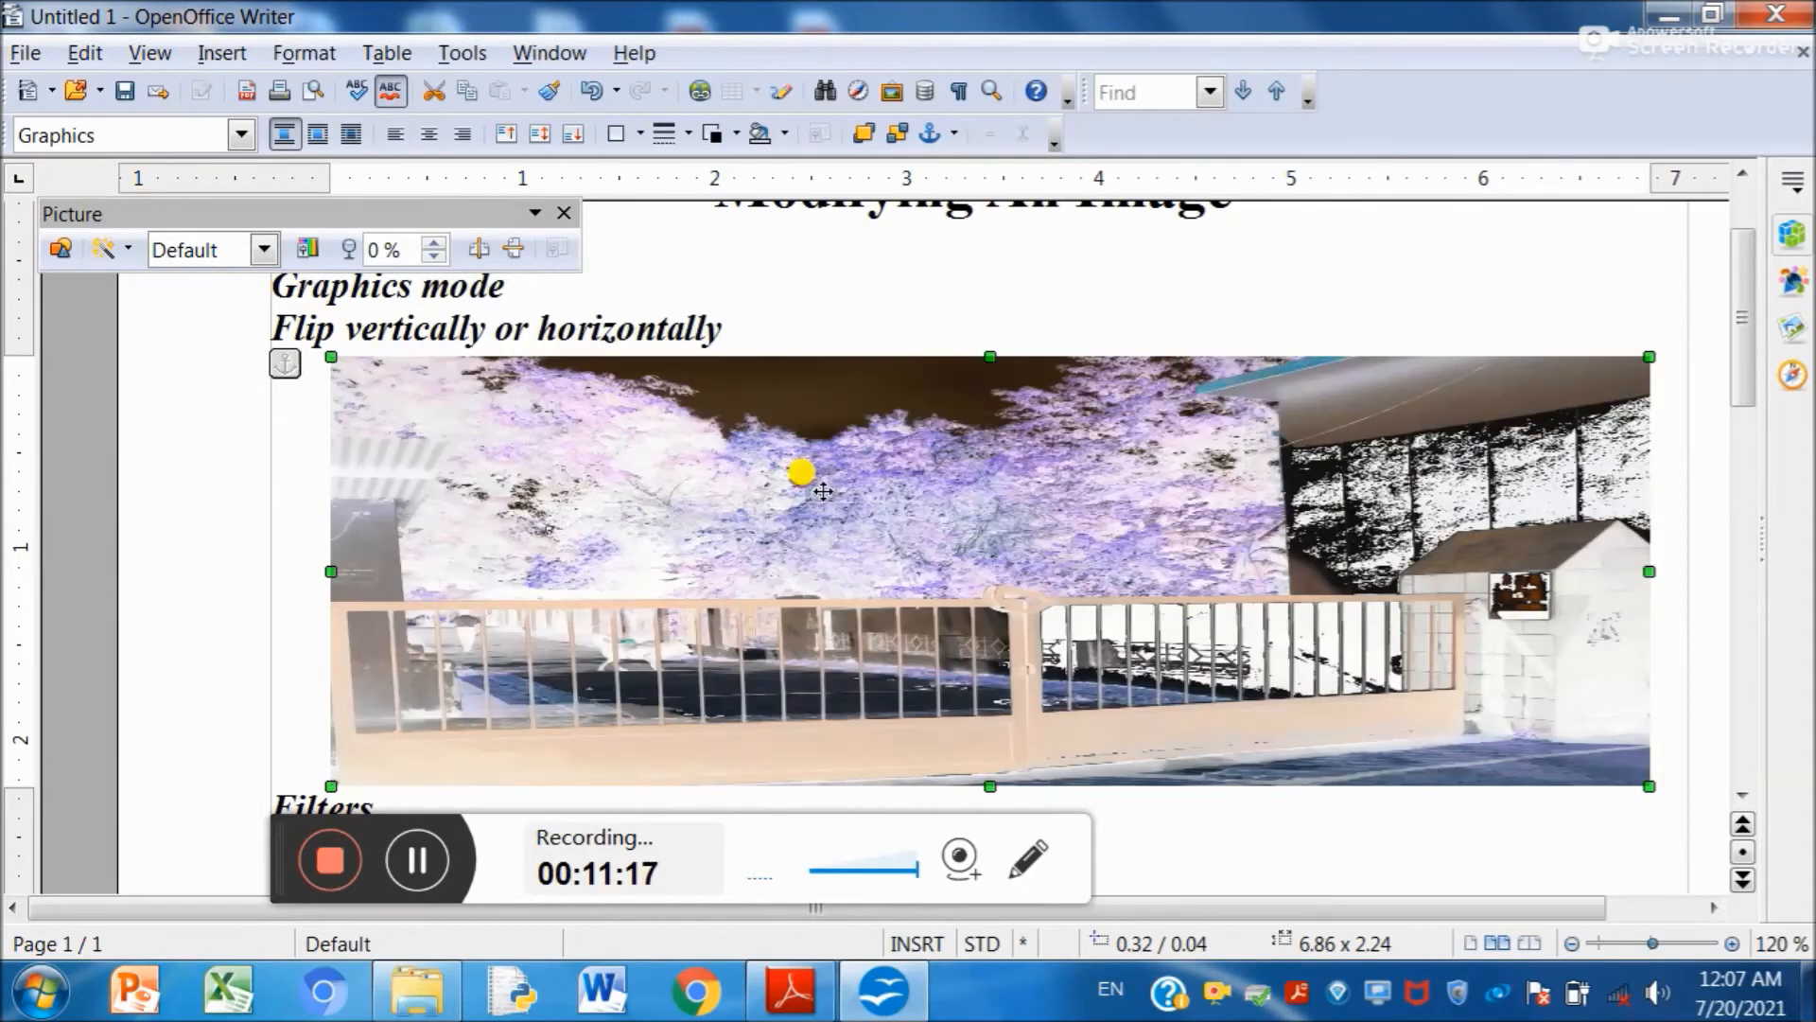
- Reverse the negative effect on the gate image to bring back its normal colours
left_click(106, 249)
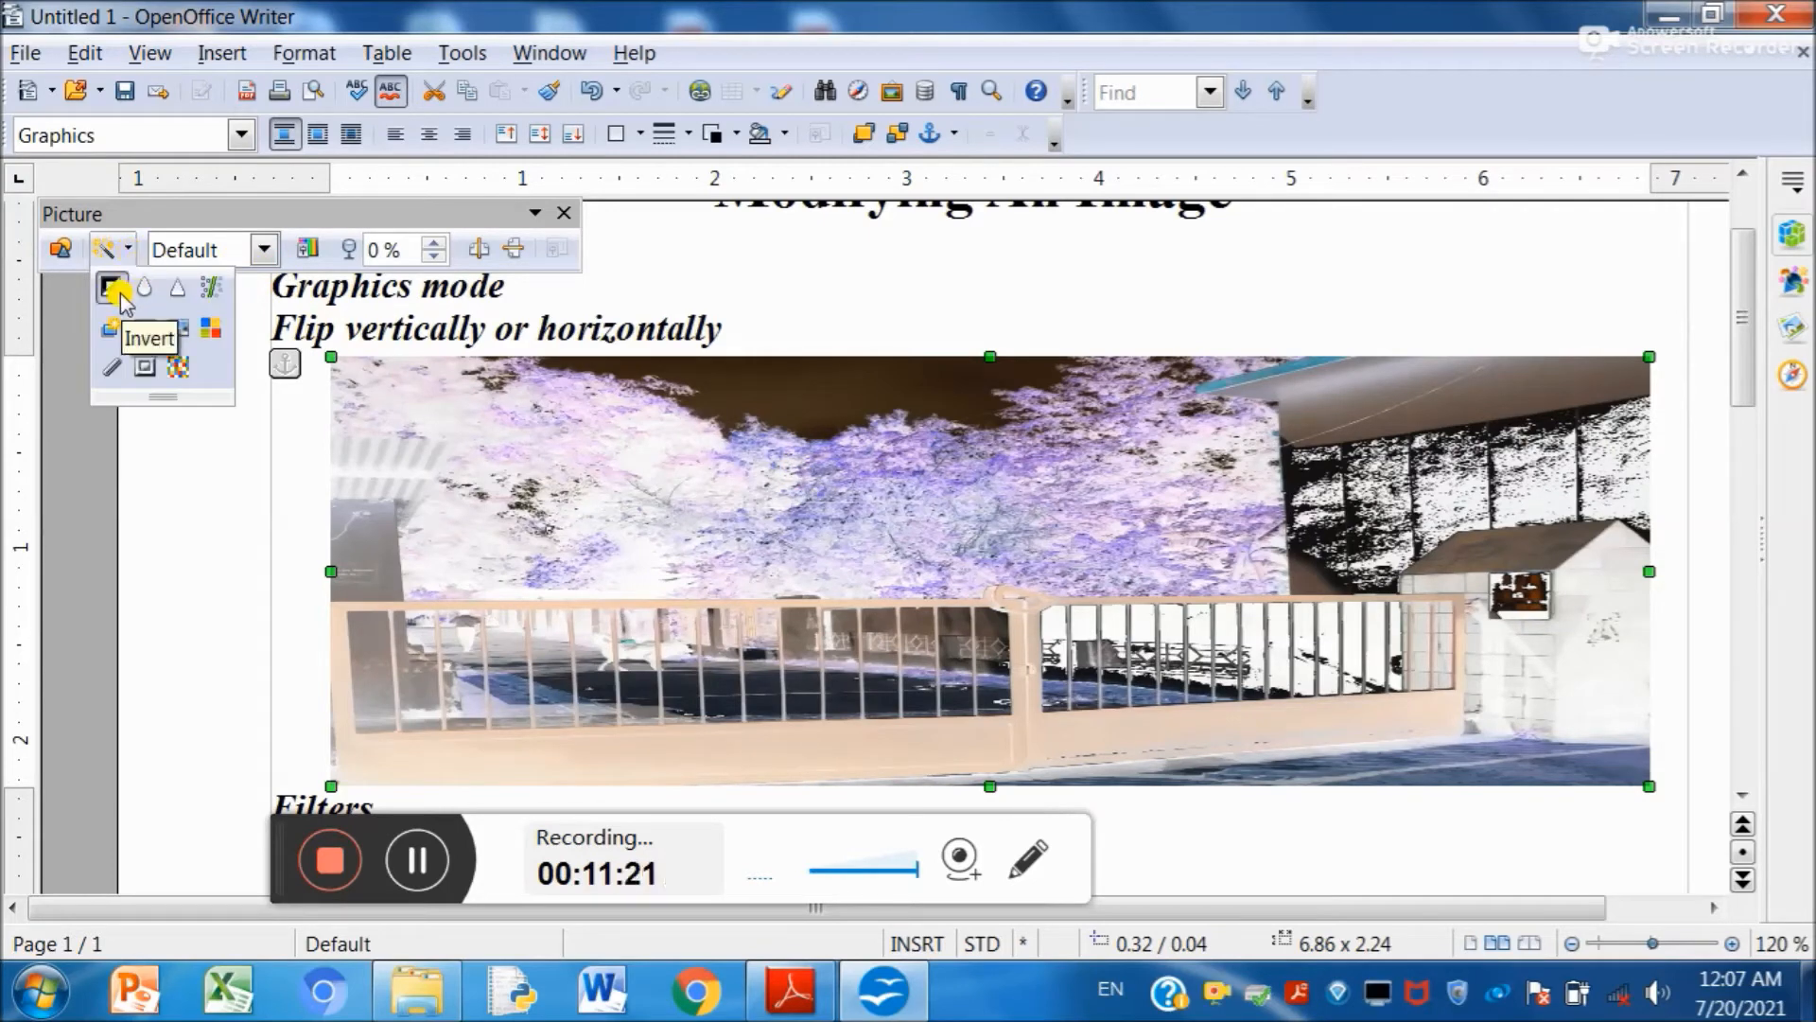
left_click(114, 288)
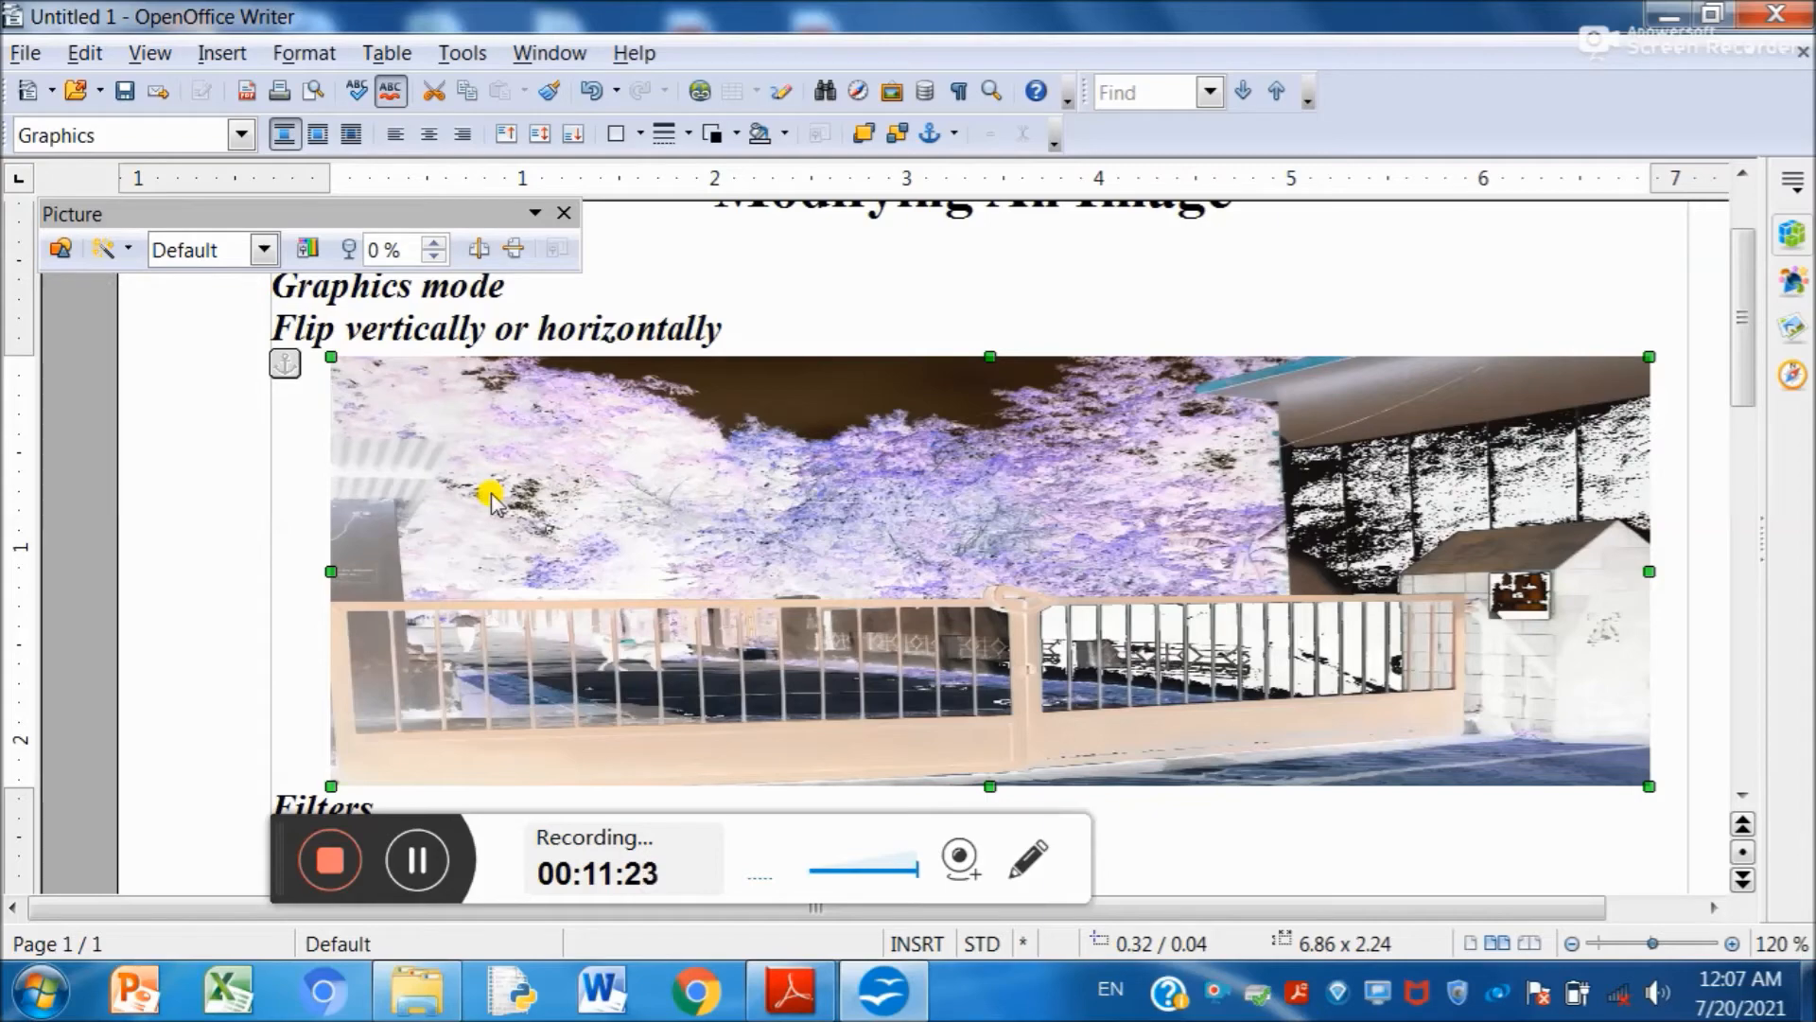
key("ctrl+z")
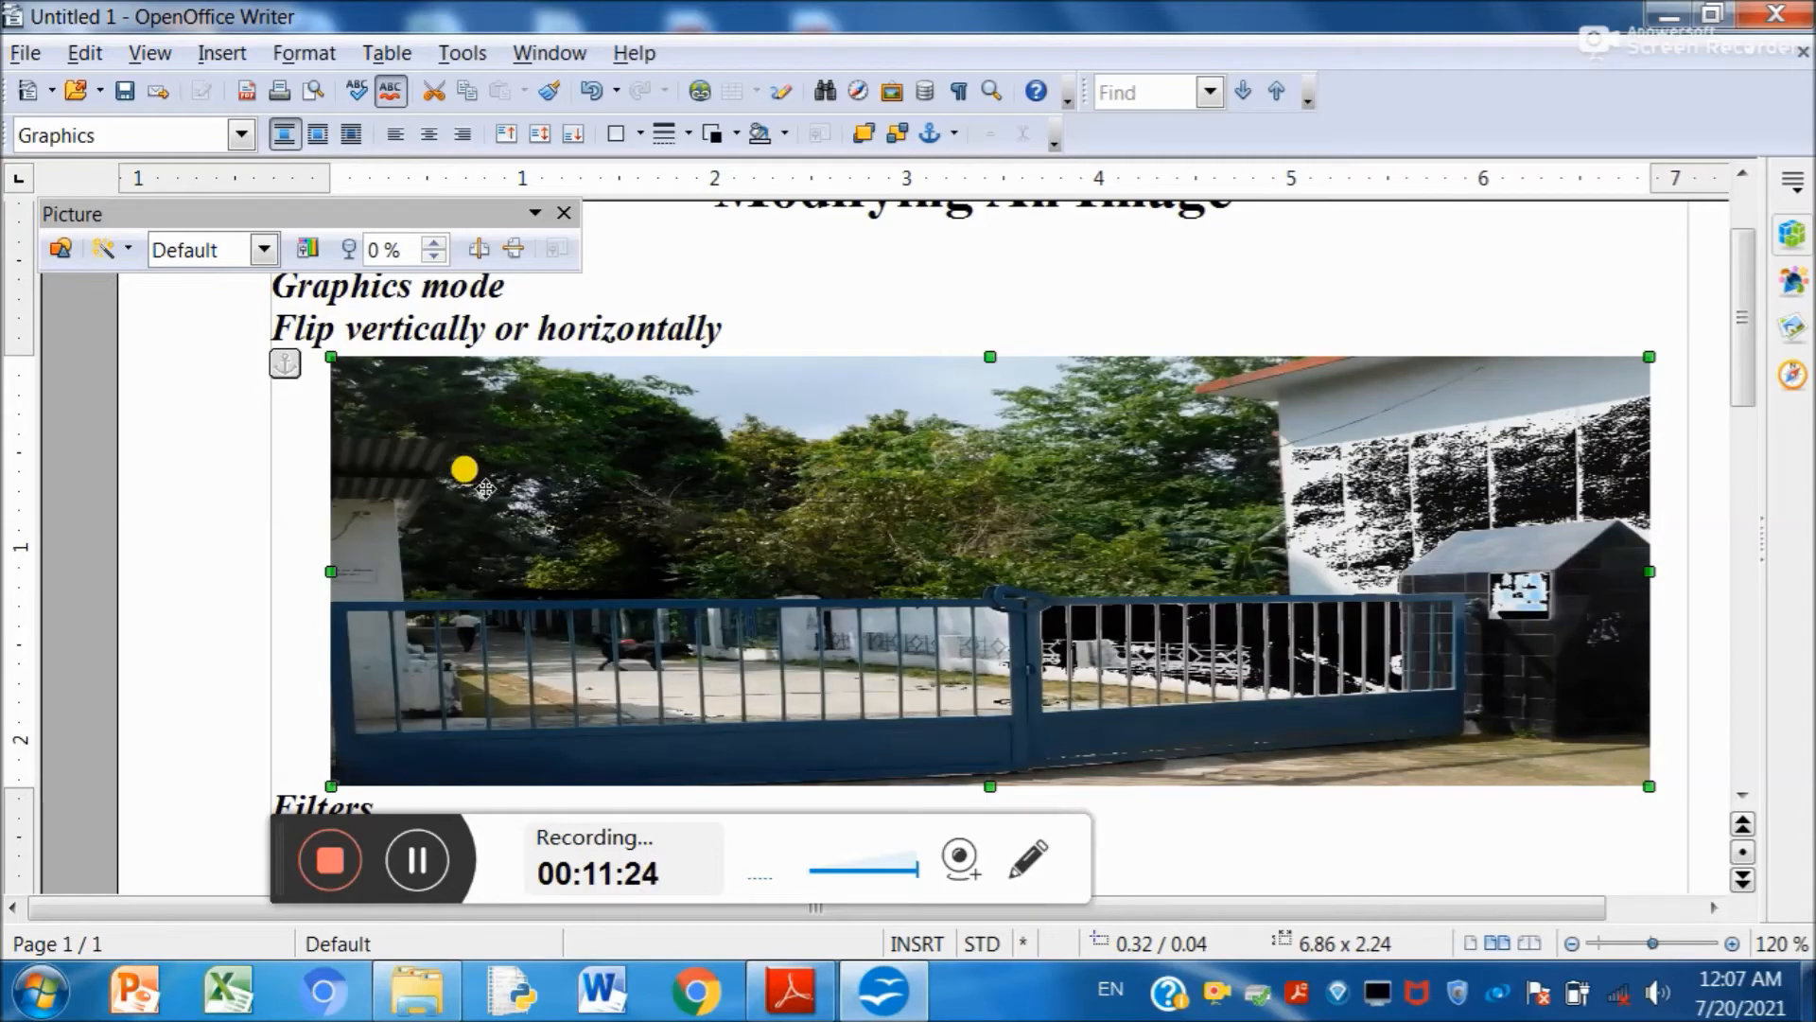
- Apply the Aging filter to the gate image with an aging degree of 10 %
left_click(106, 249)
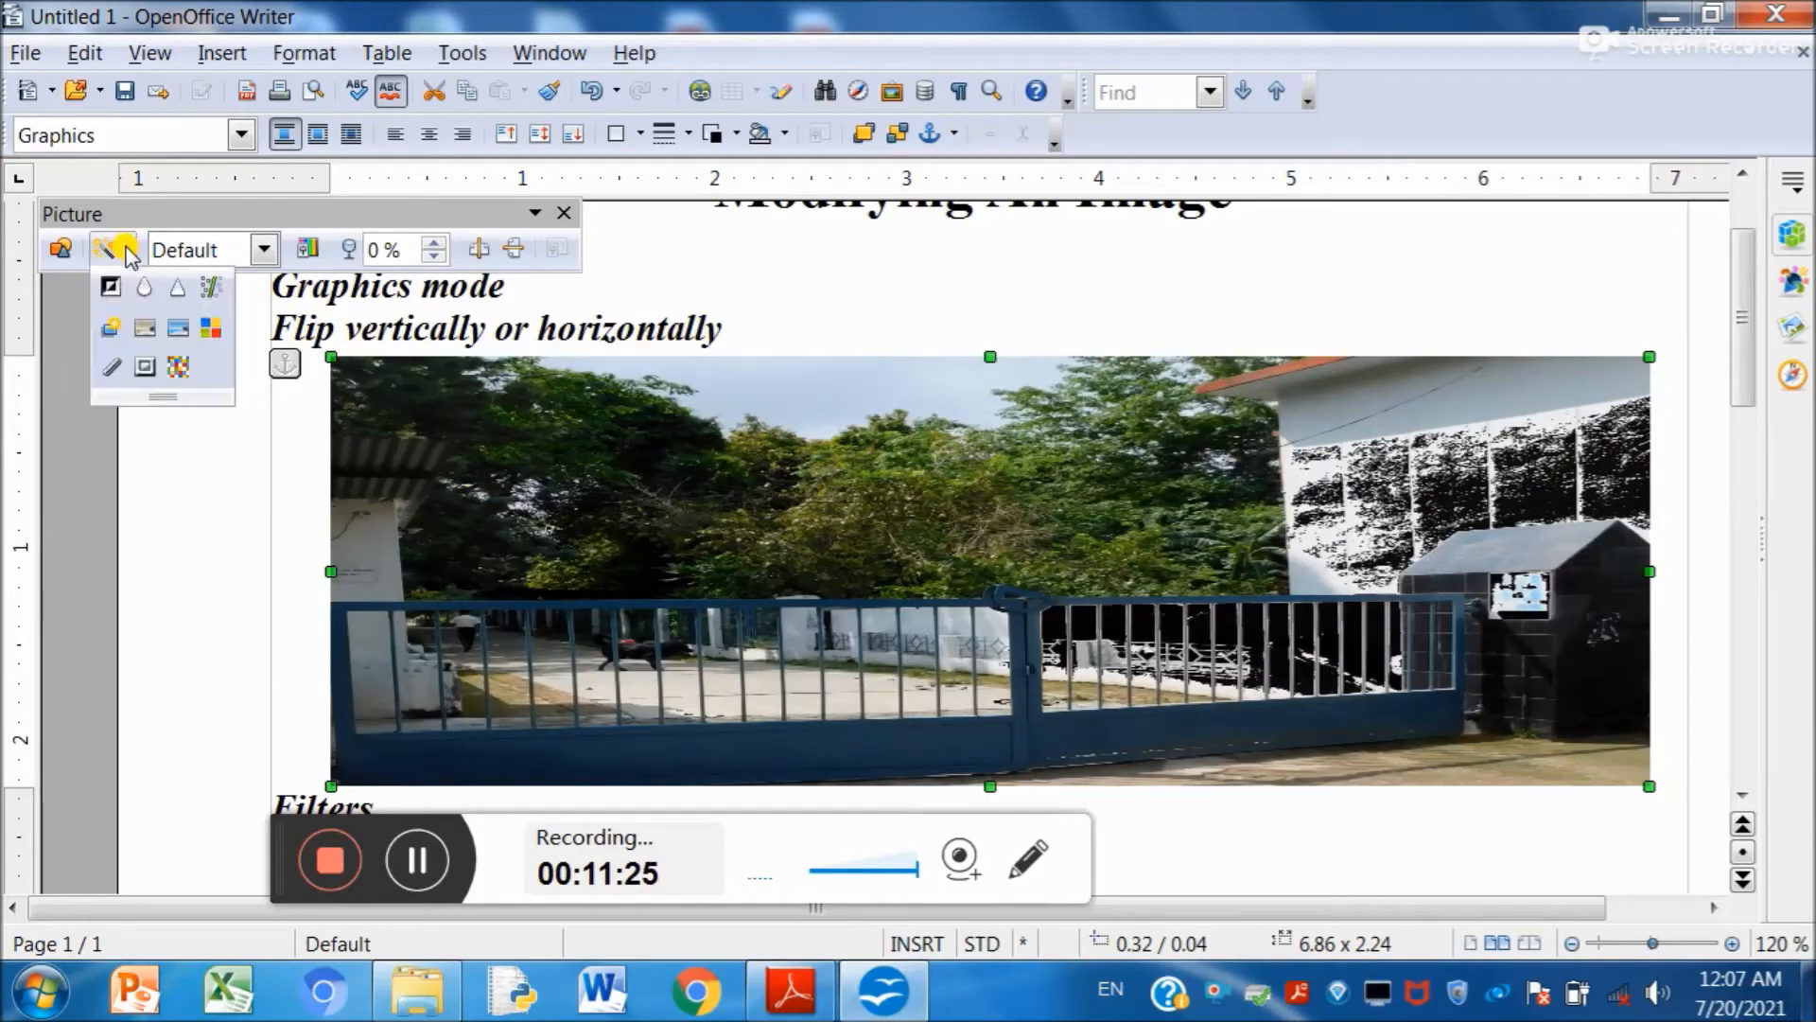
left_click(145, 329)
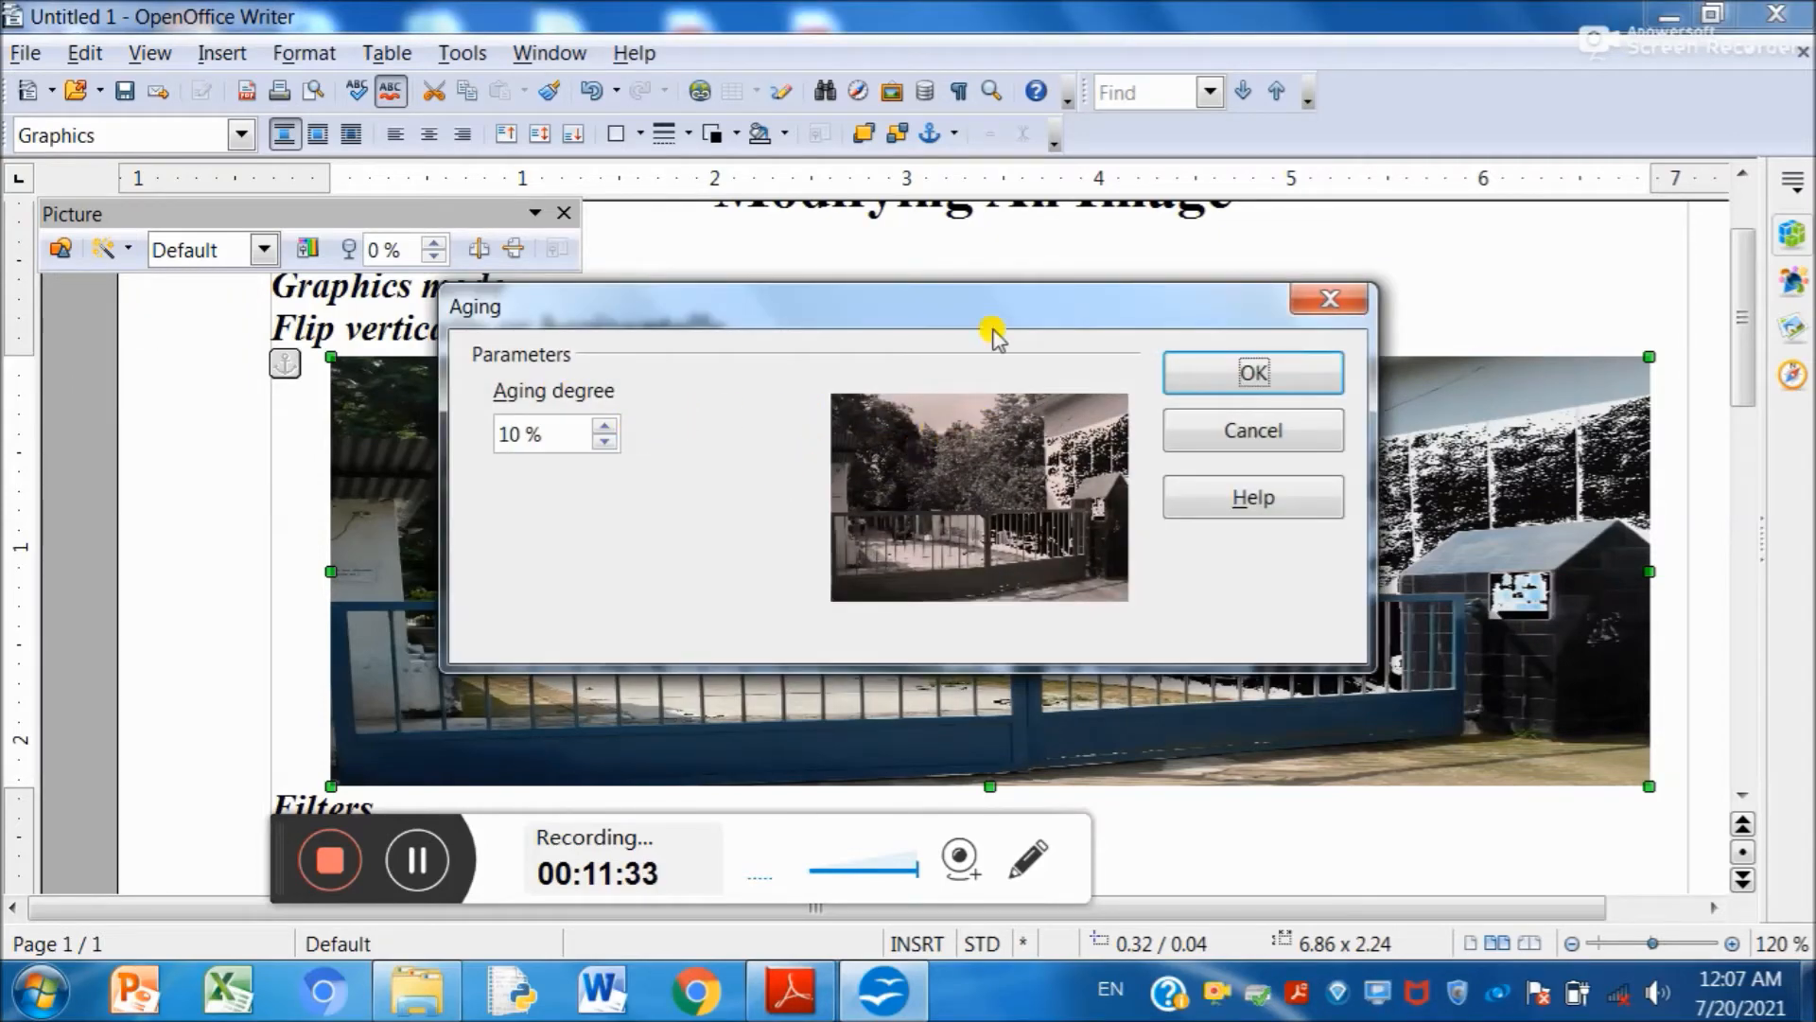
left_click(1254, 377)
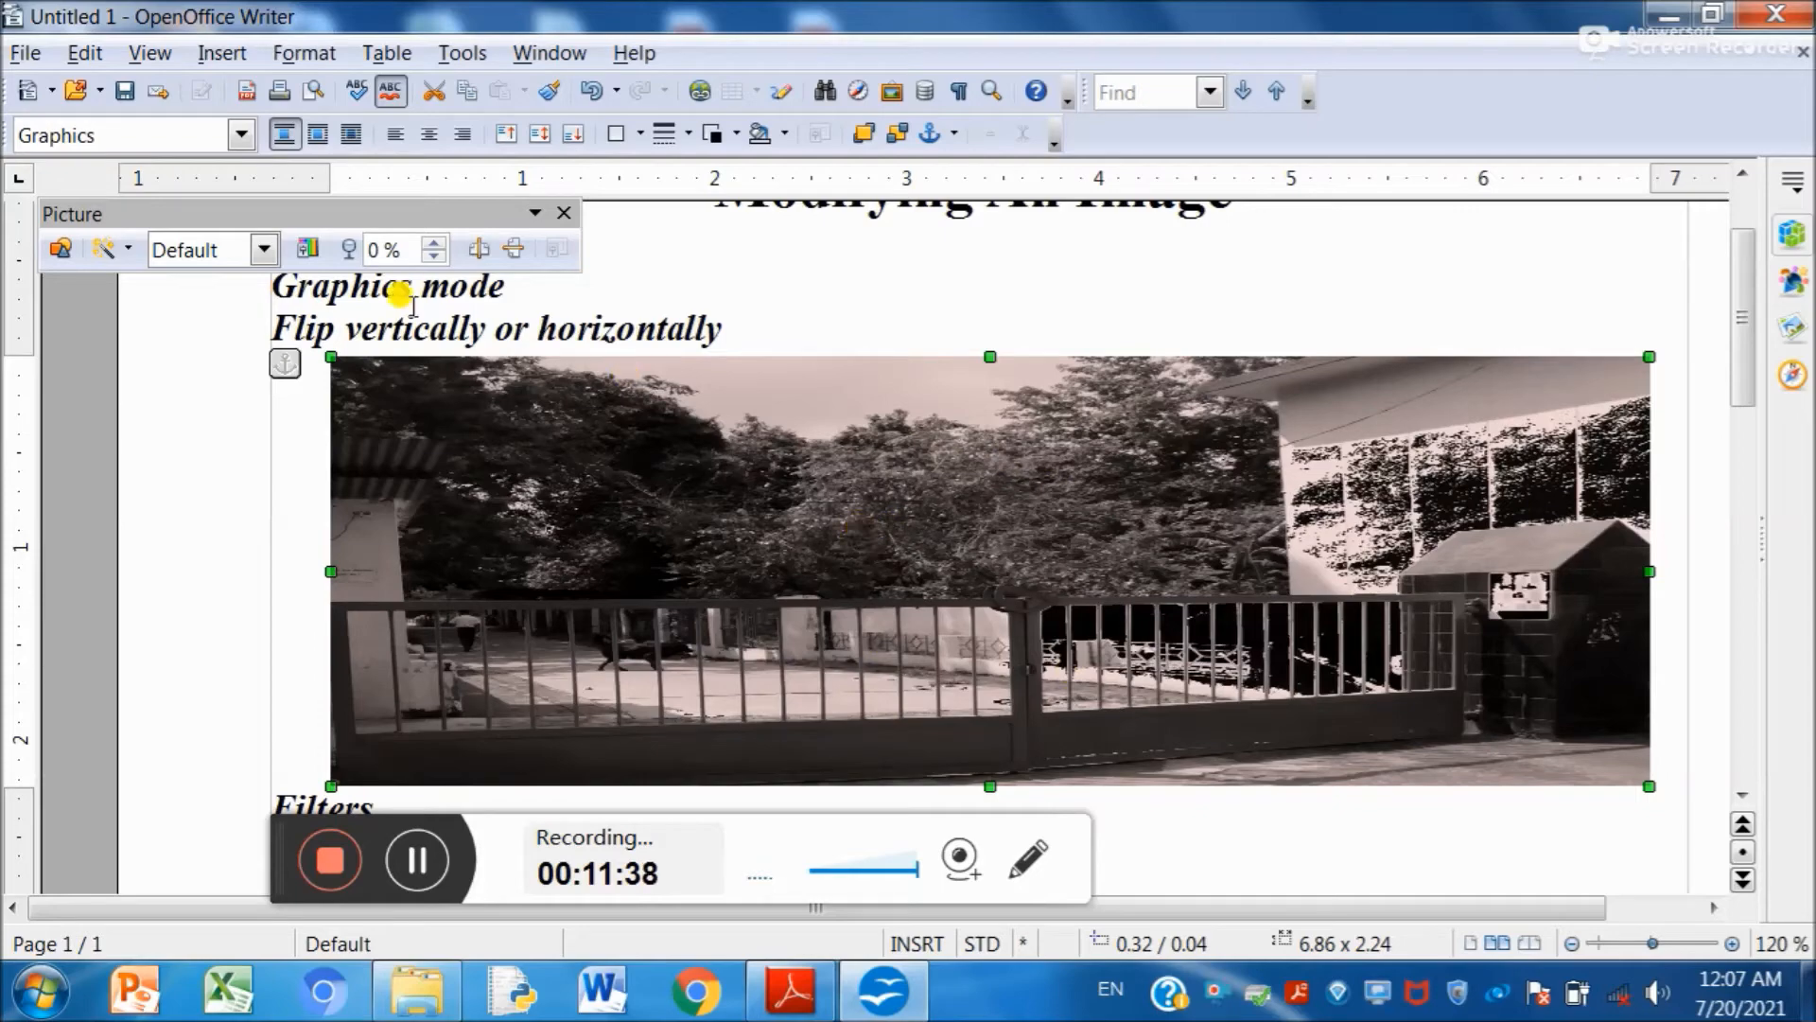
- Apply the Aging filter to the gate image again with the aging degree raised to 18 %
left_click(107, 251)
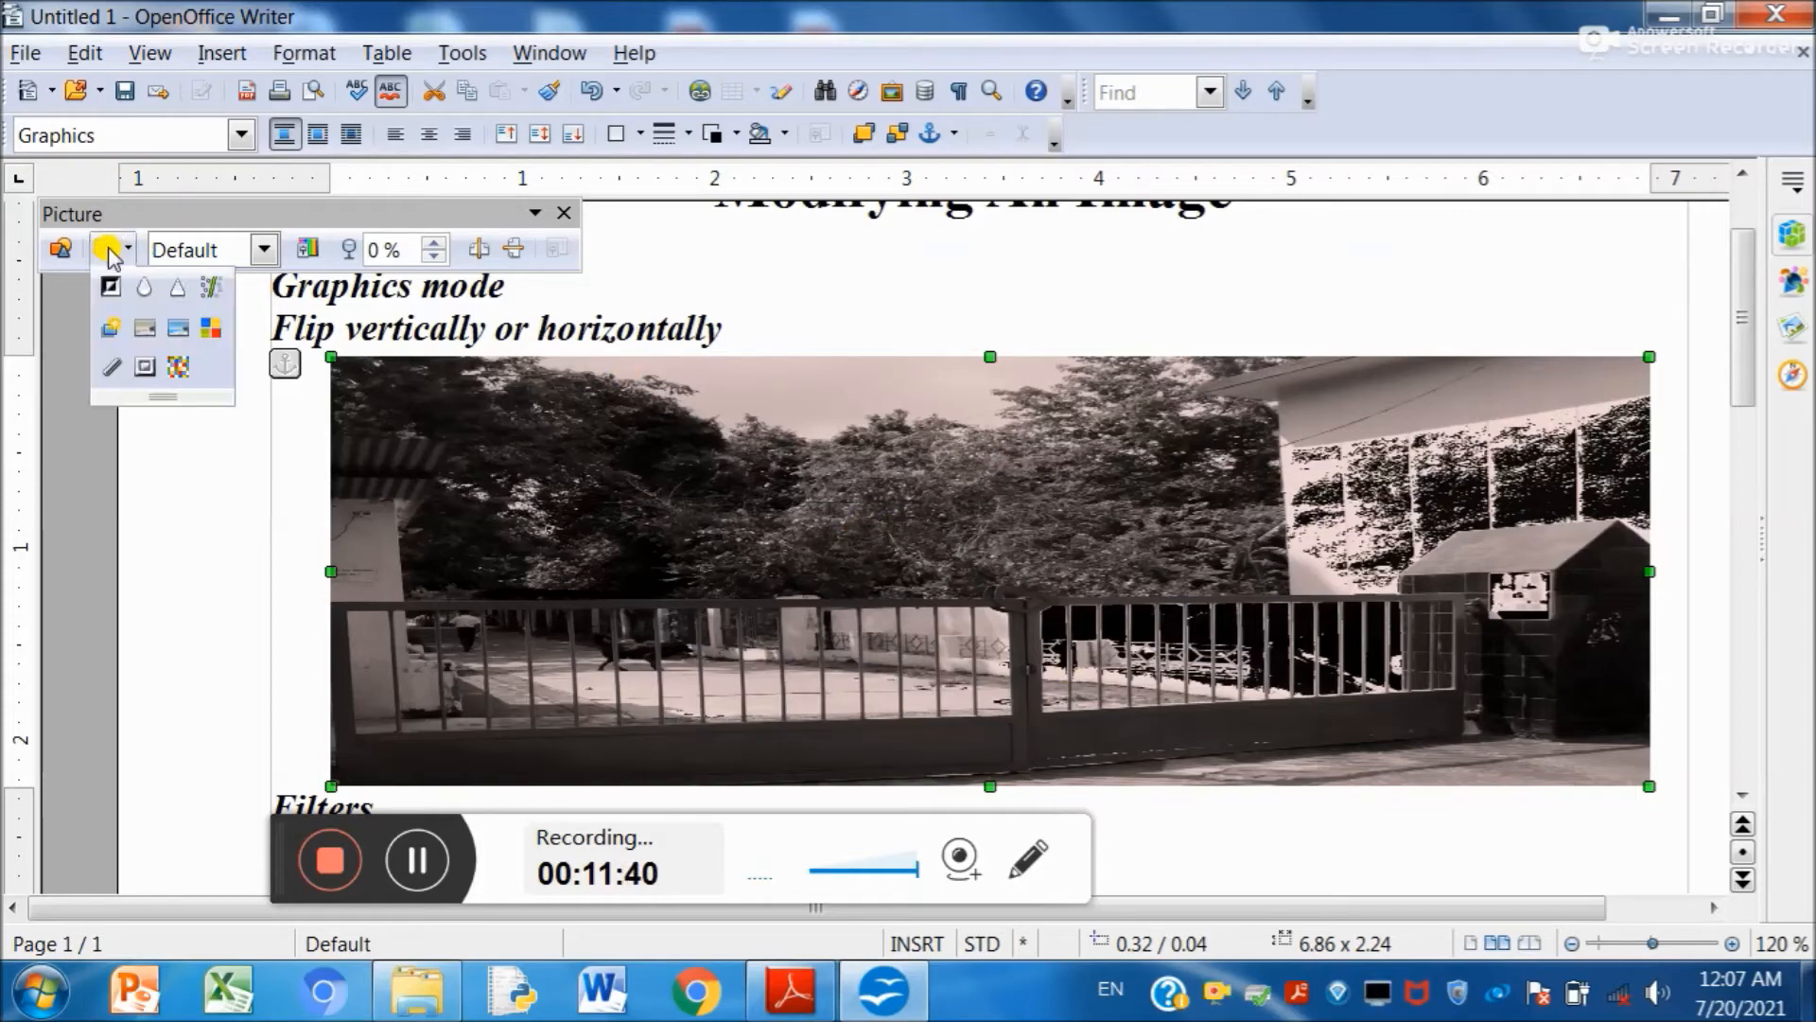
left_click(144, 328)
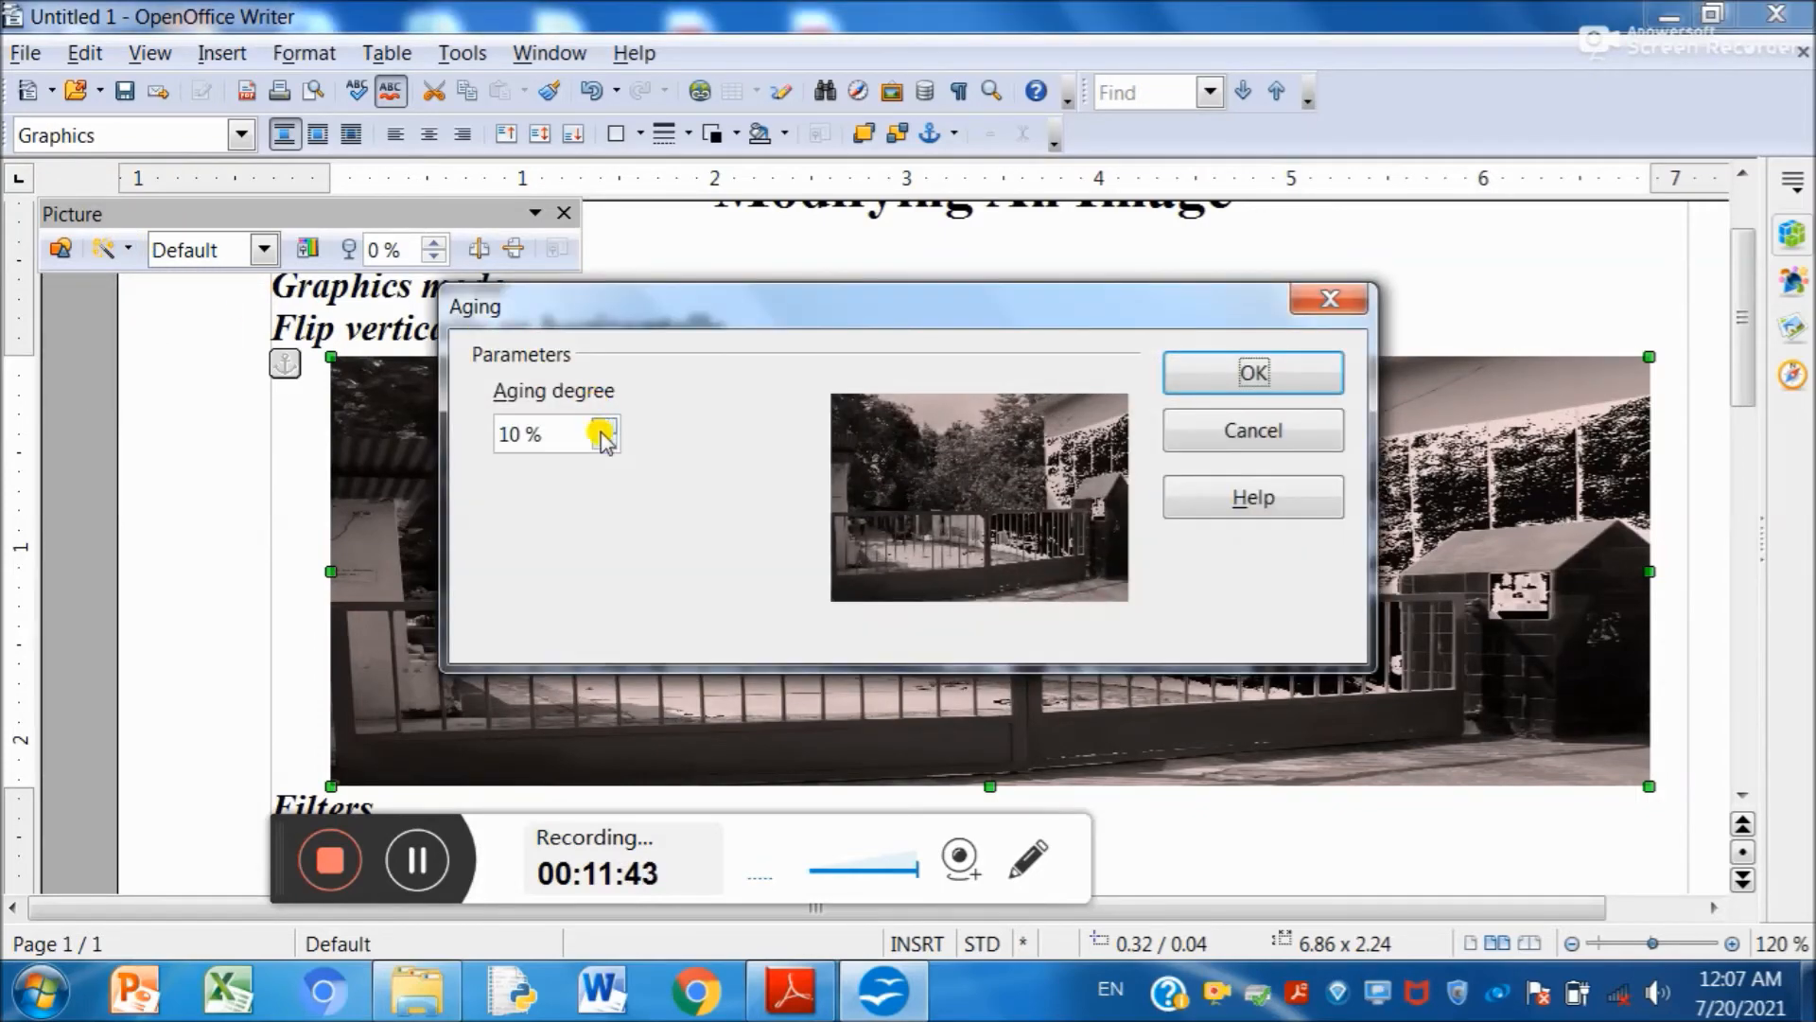
left_click(606, 428)
left_click(607, 428)
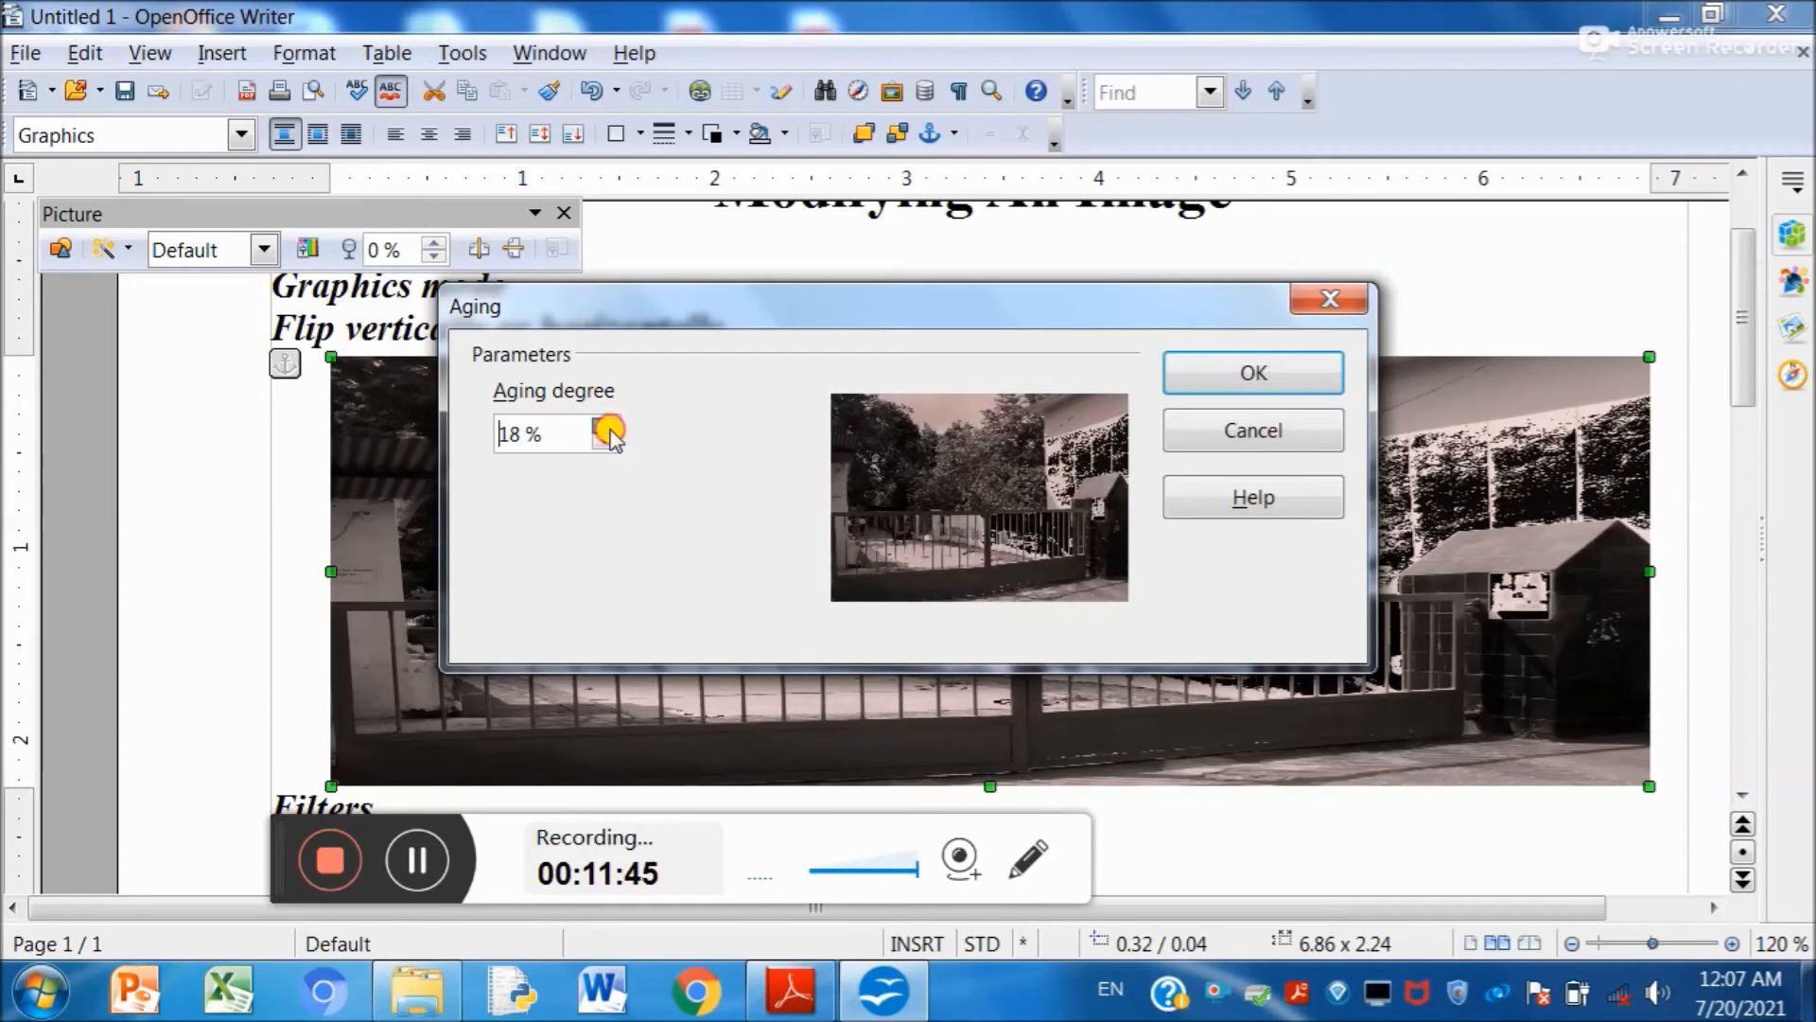
left_click(1251, 373)
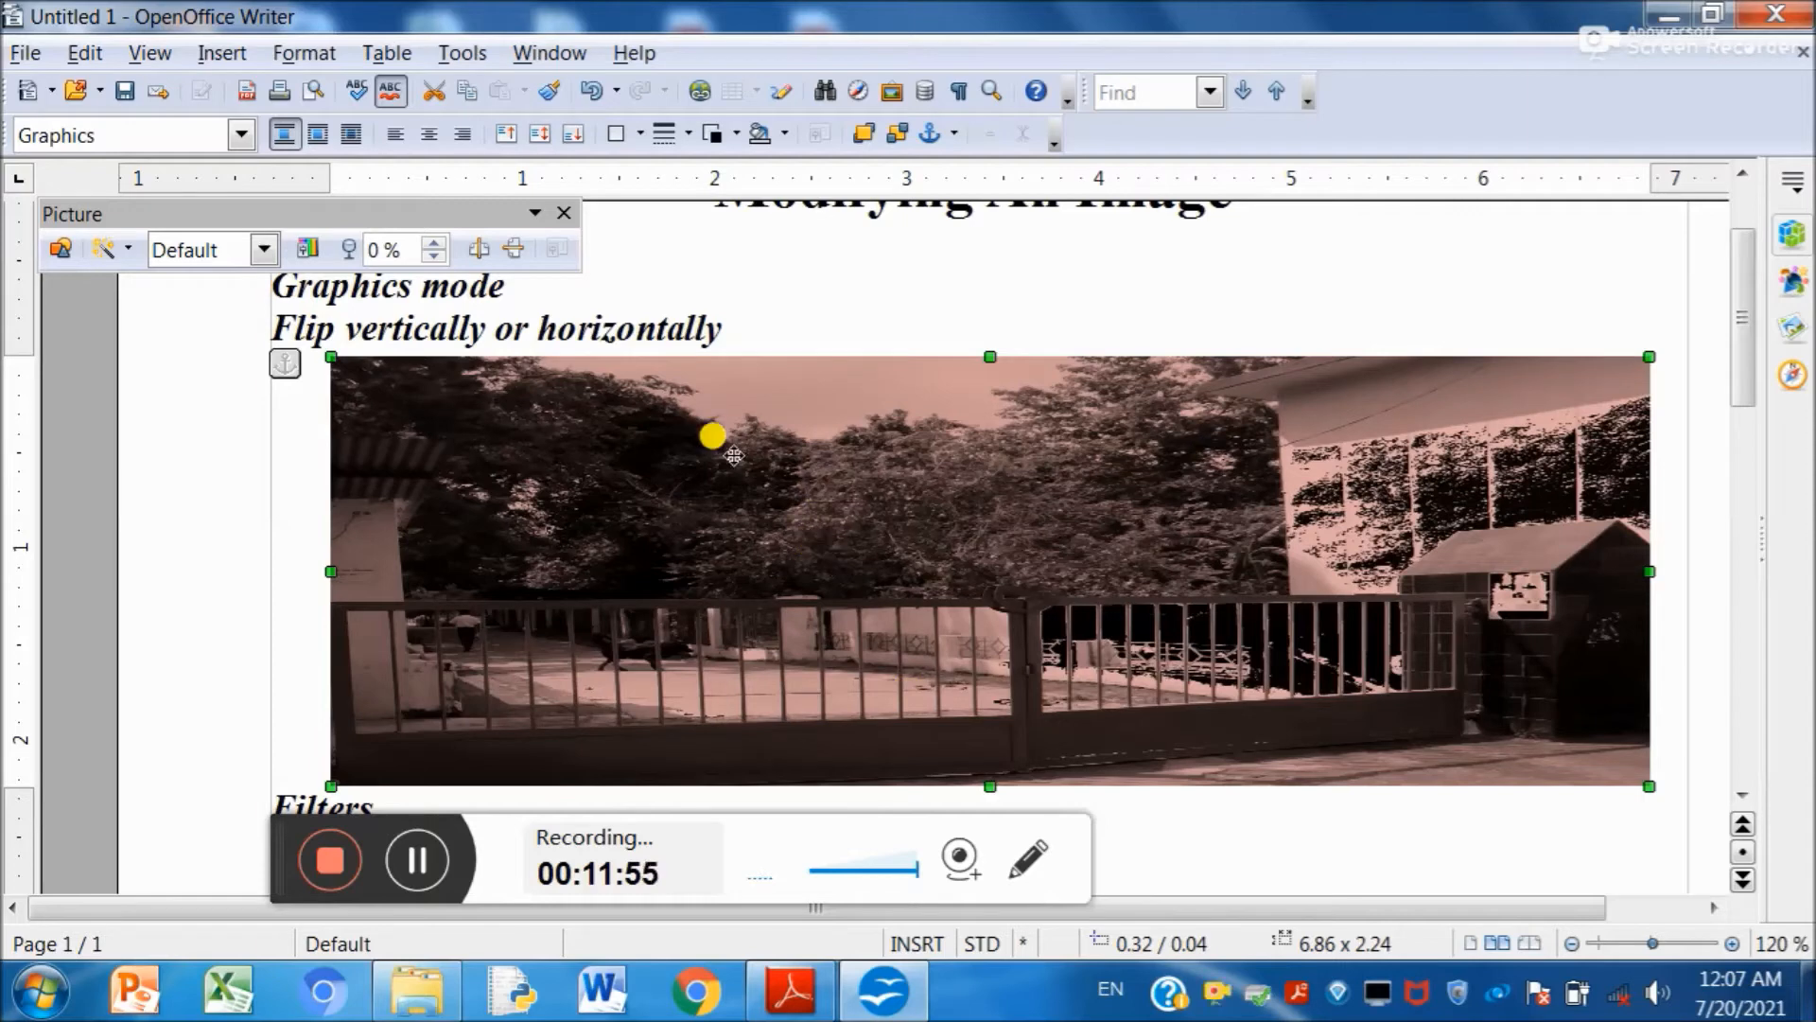
- Reapply the Aging filter to the gate image with an aging degree of 0 %
left_click(106, 249)
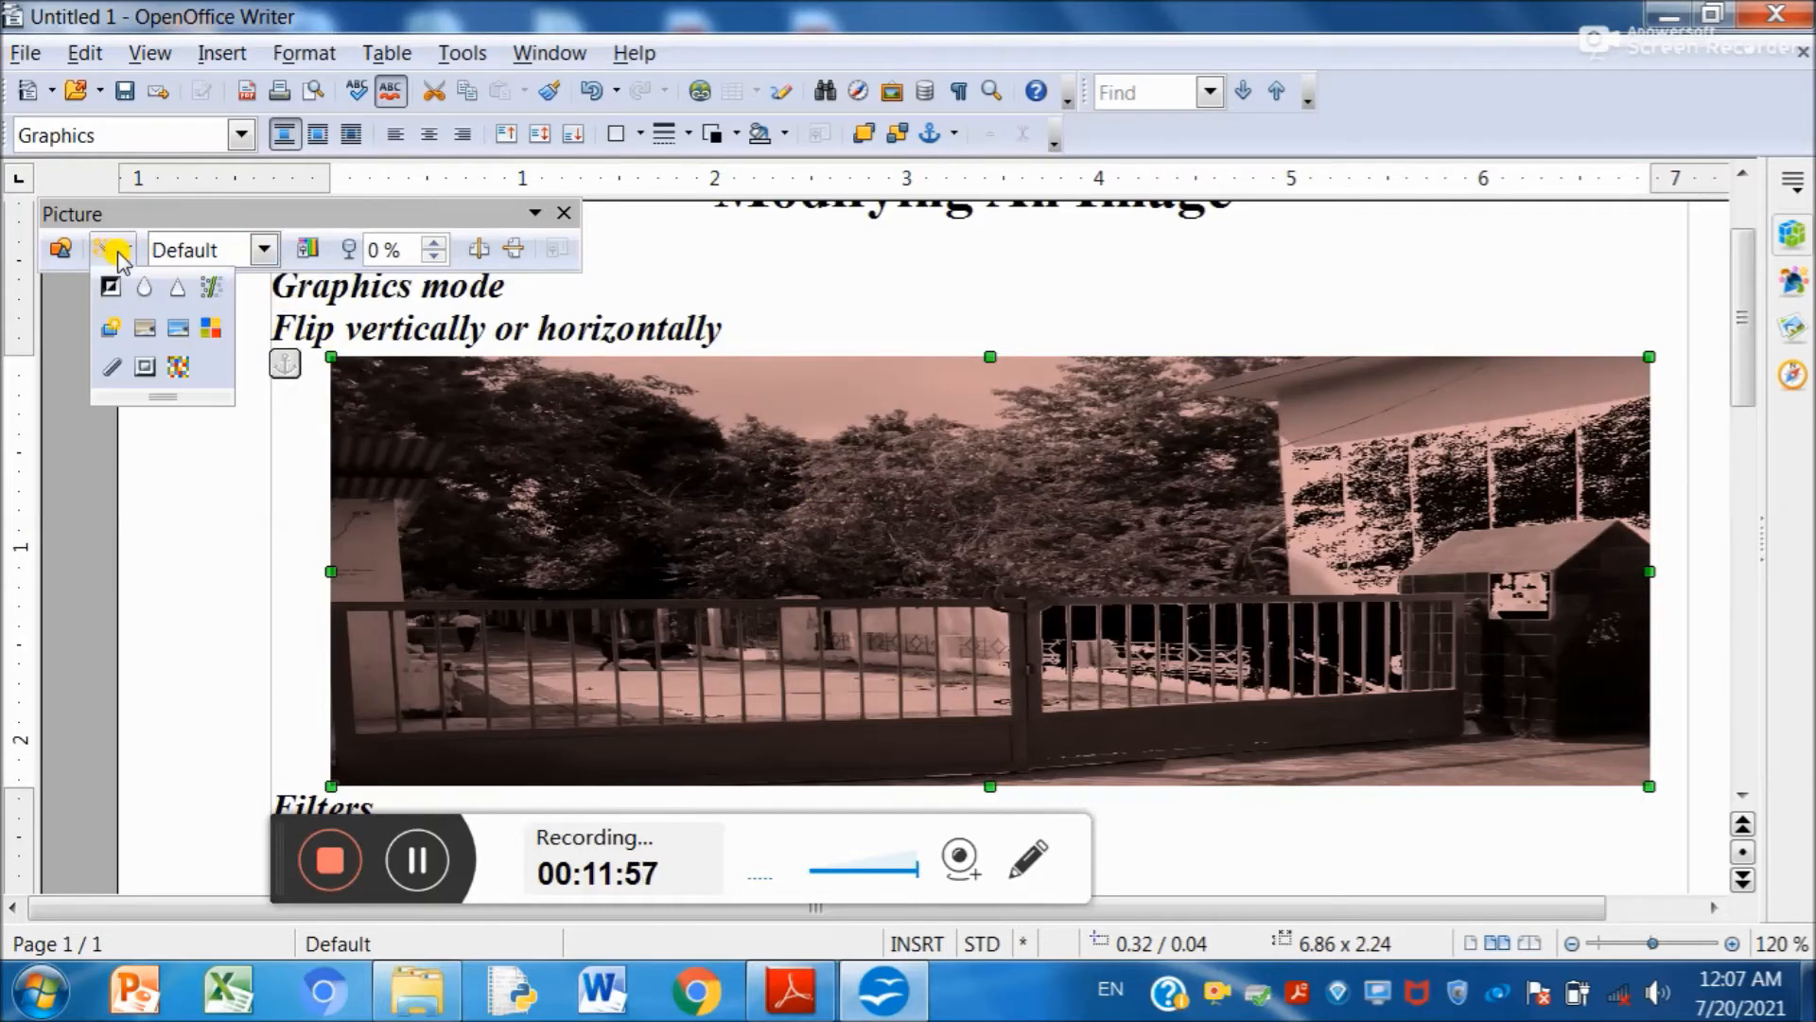
left_click(146, 330)
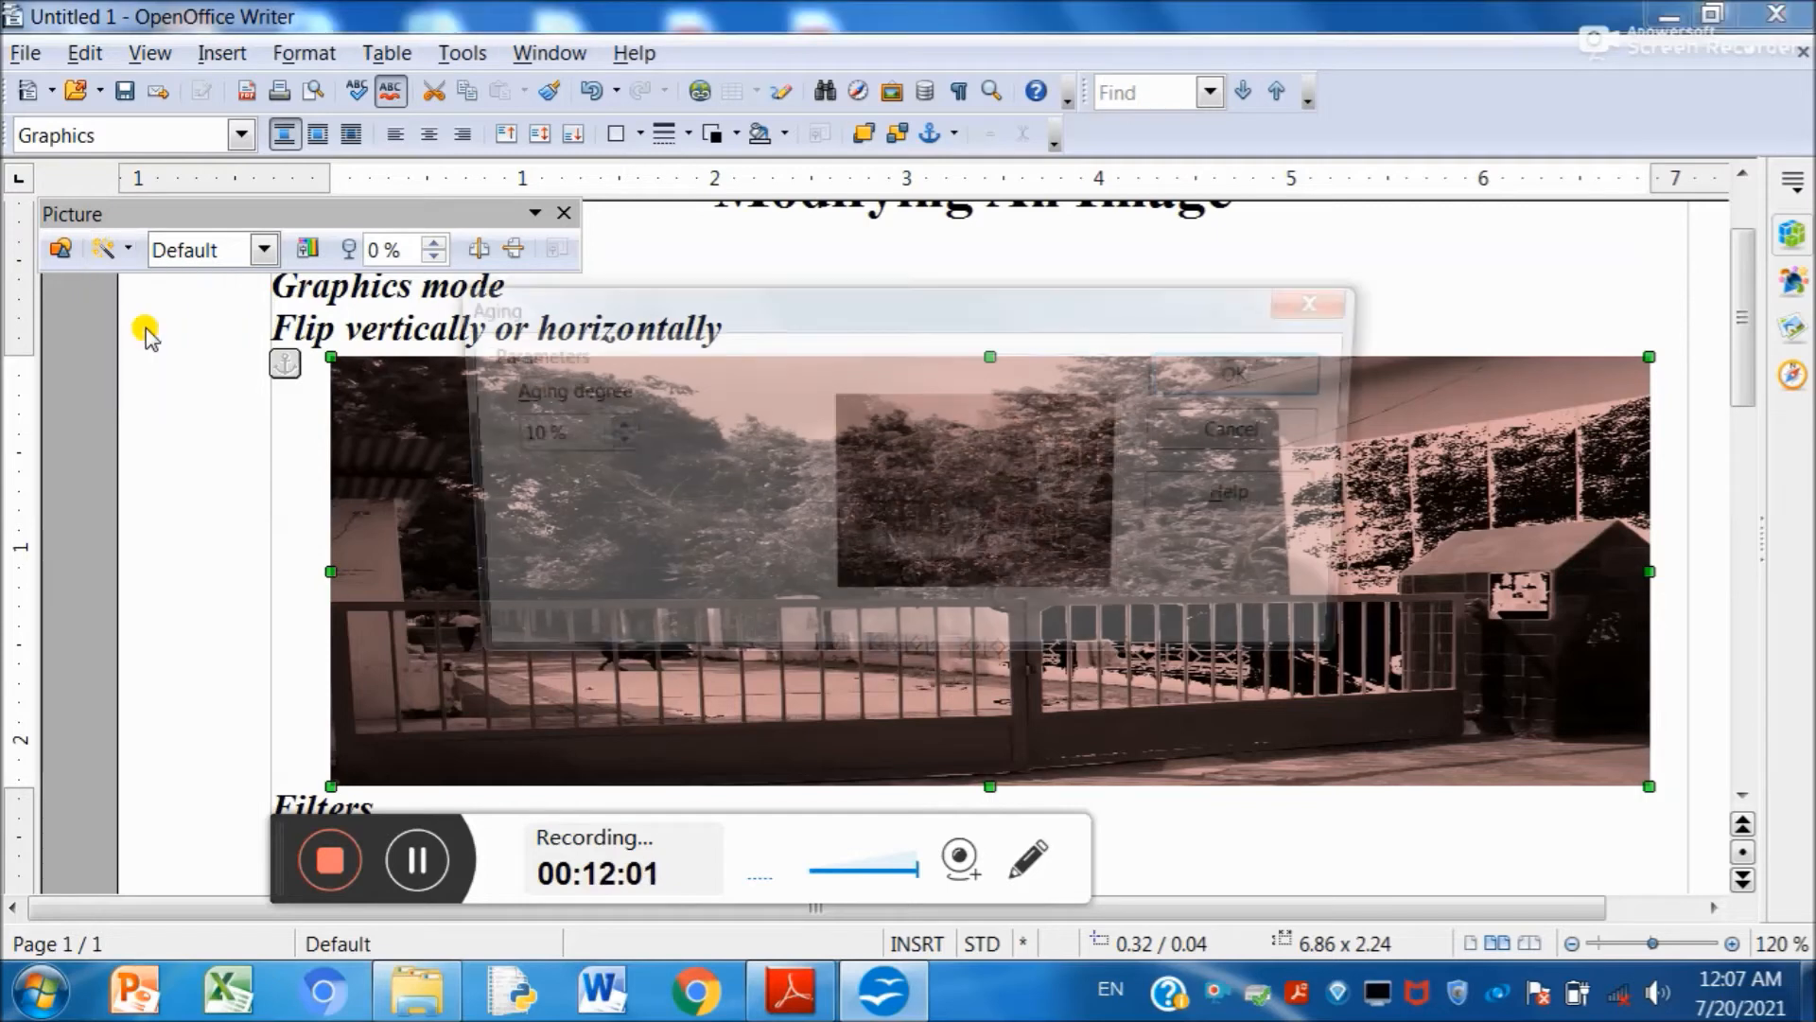
left_click(523, 432)
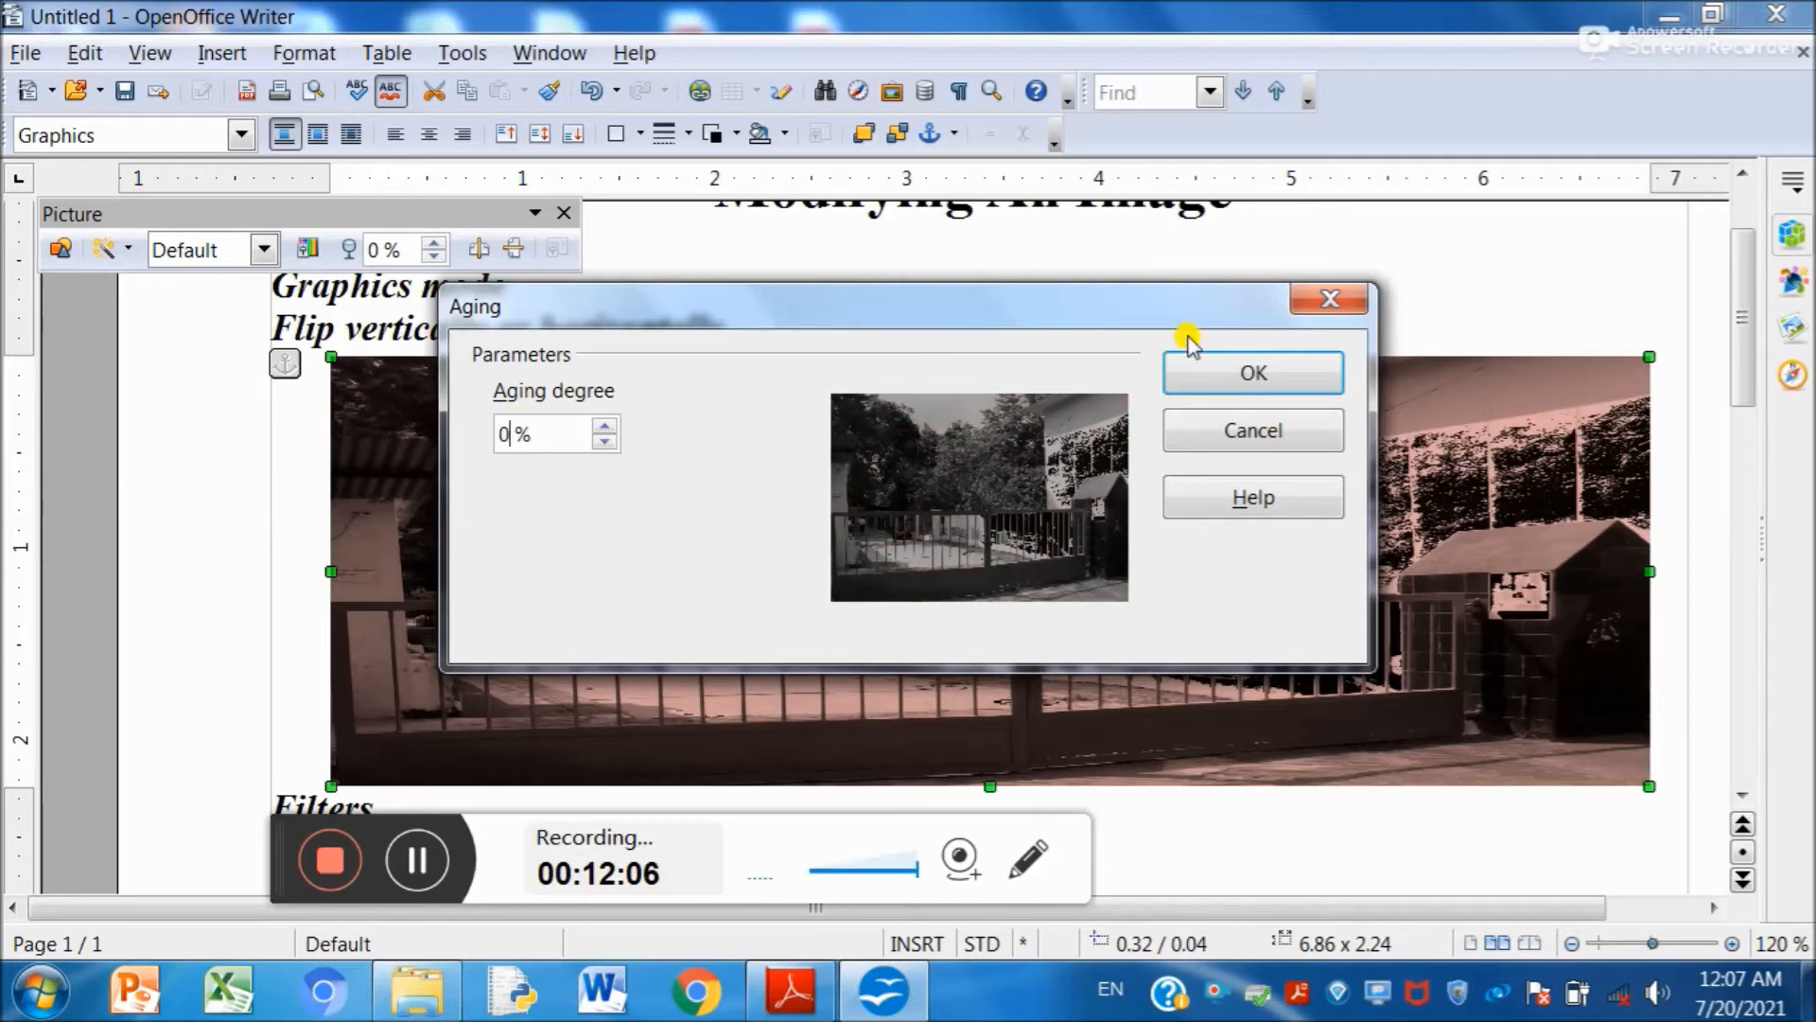
left_click(1245, 371)
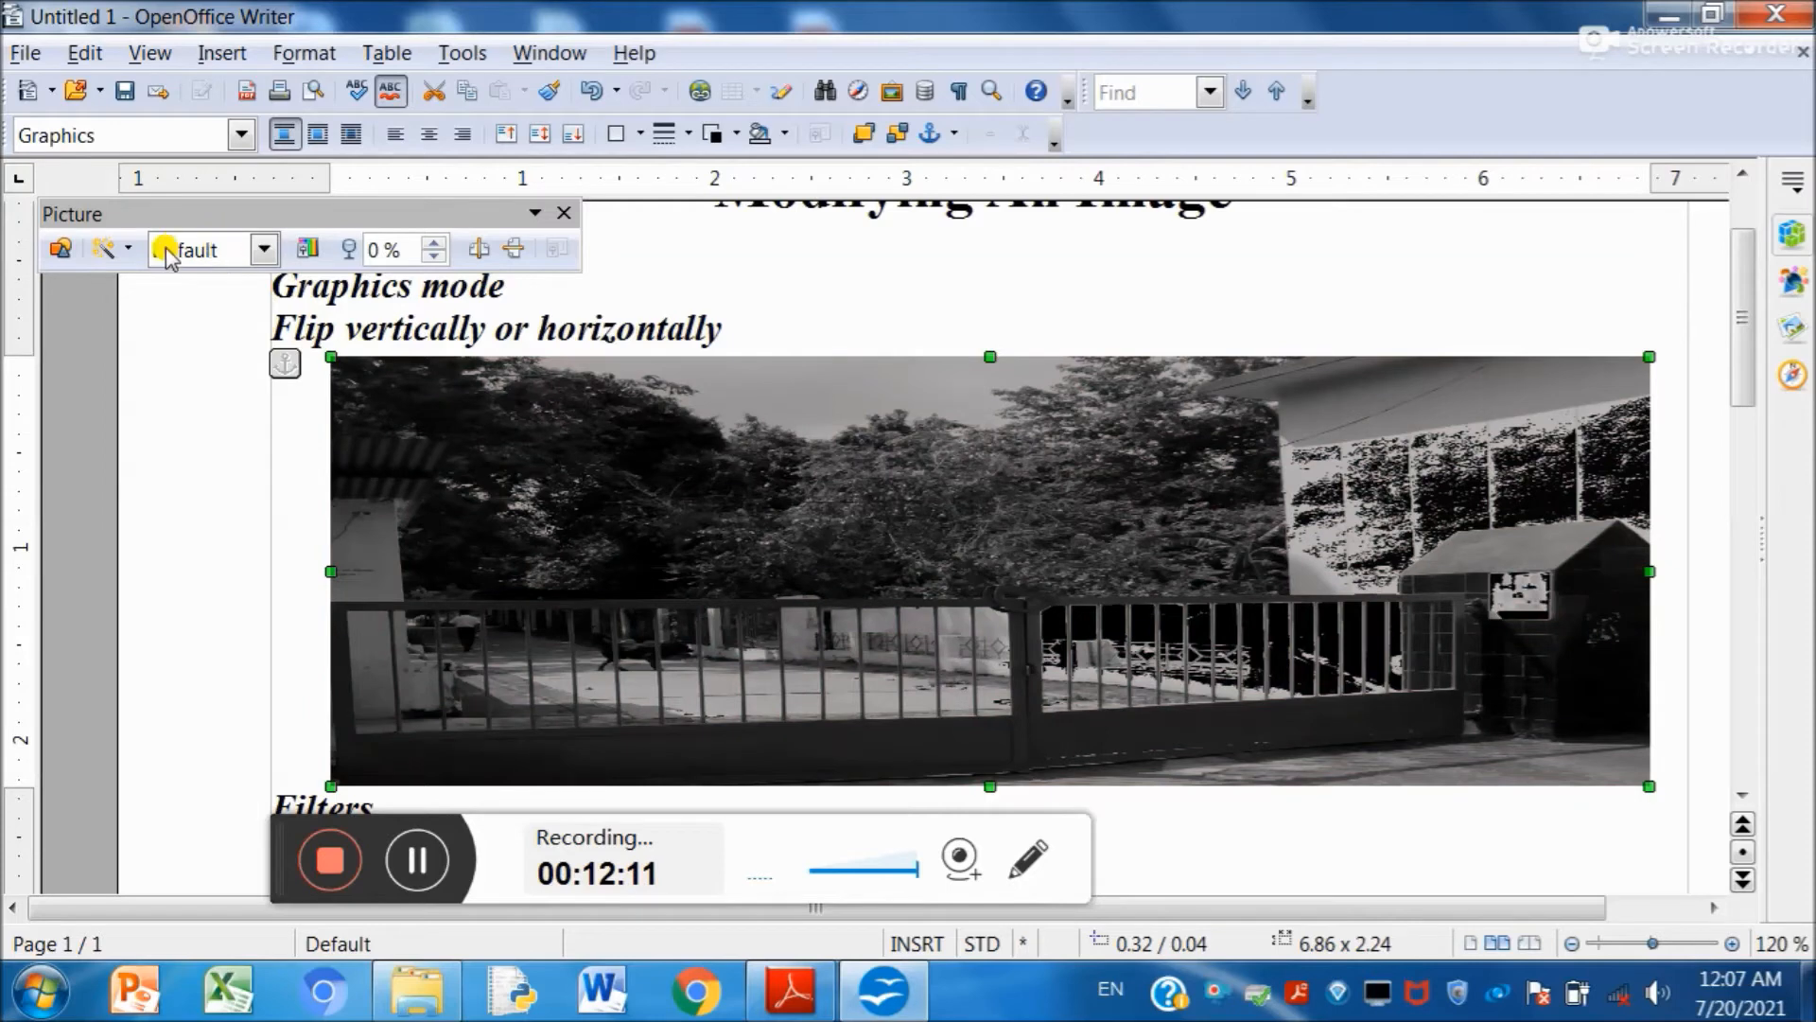
- Invert the gate image with the Invert filter and apply the filter a second time to reverse it
left_click(109, 249)
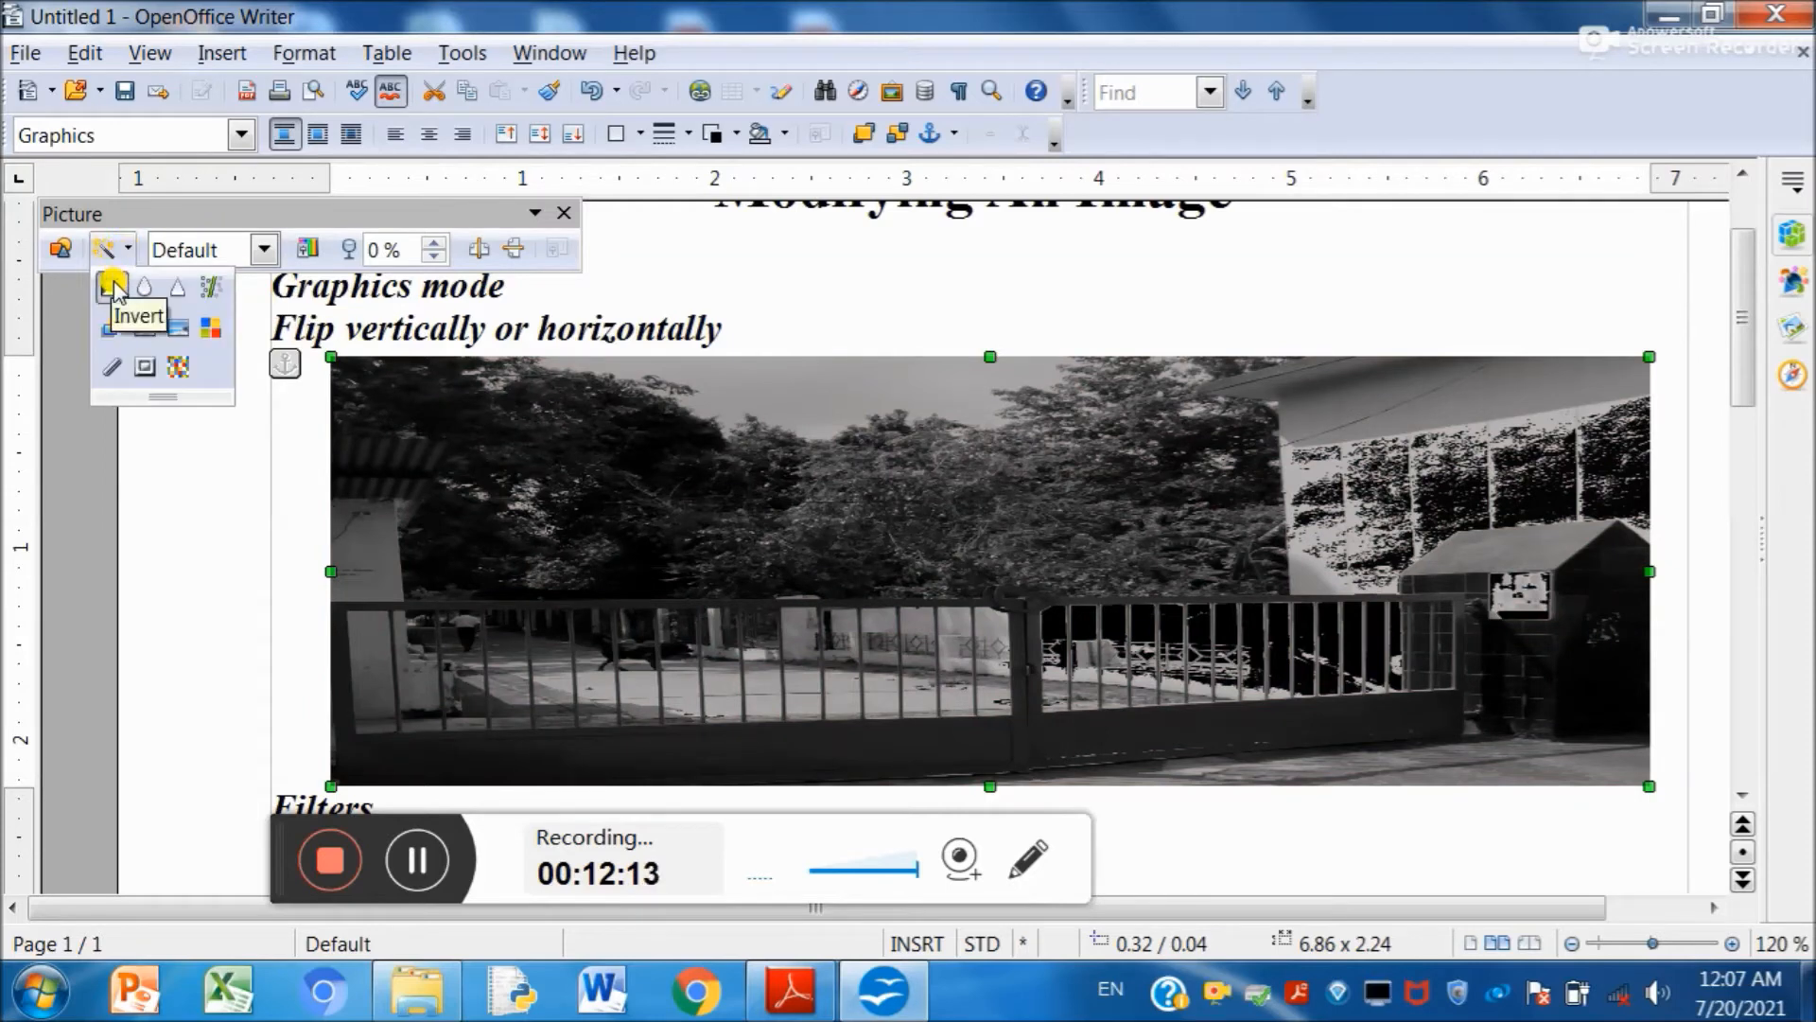
left_click(113, 286)
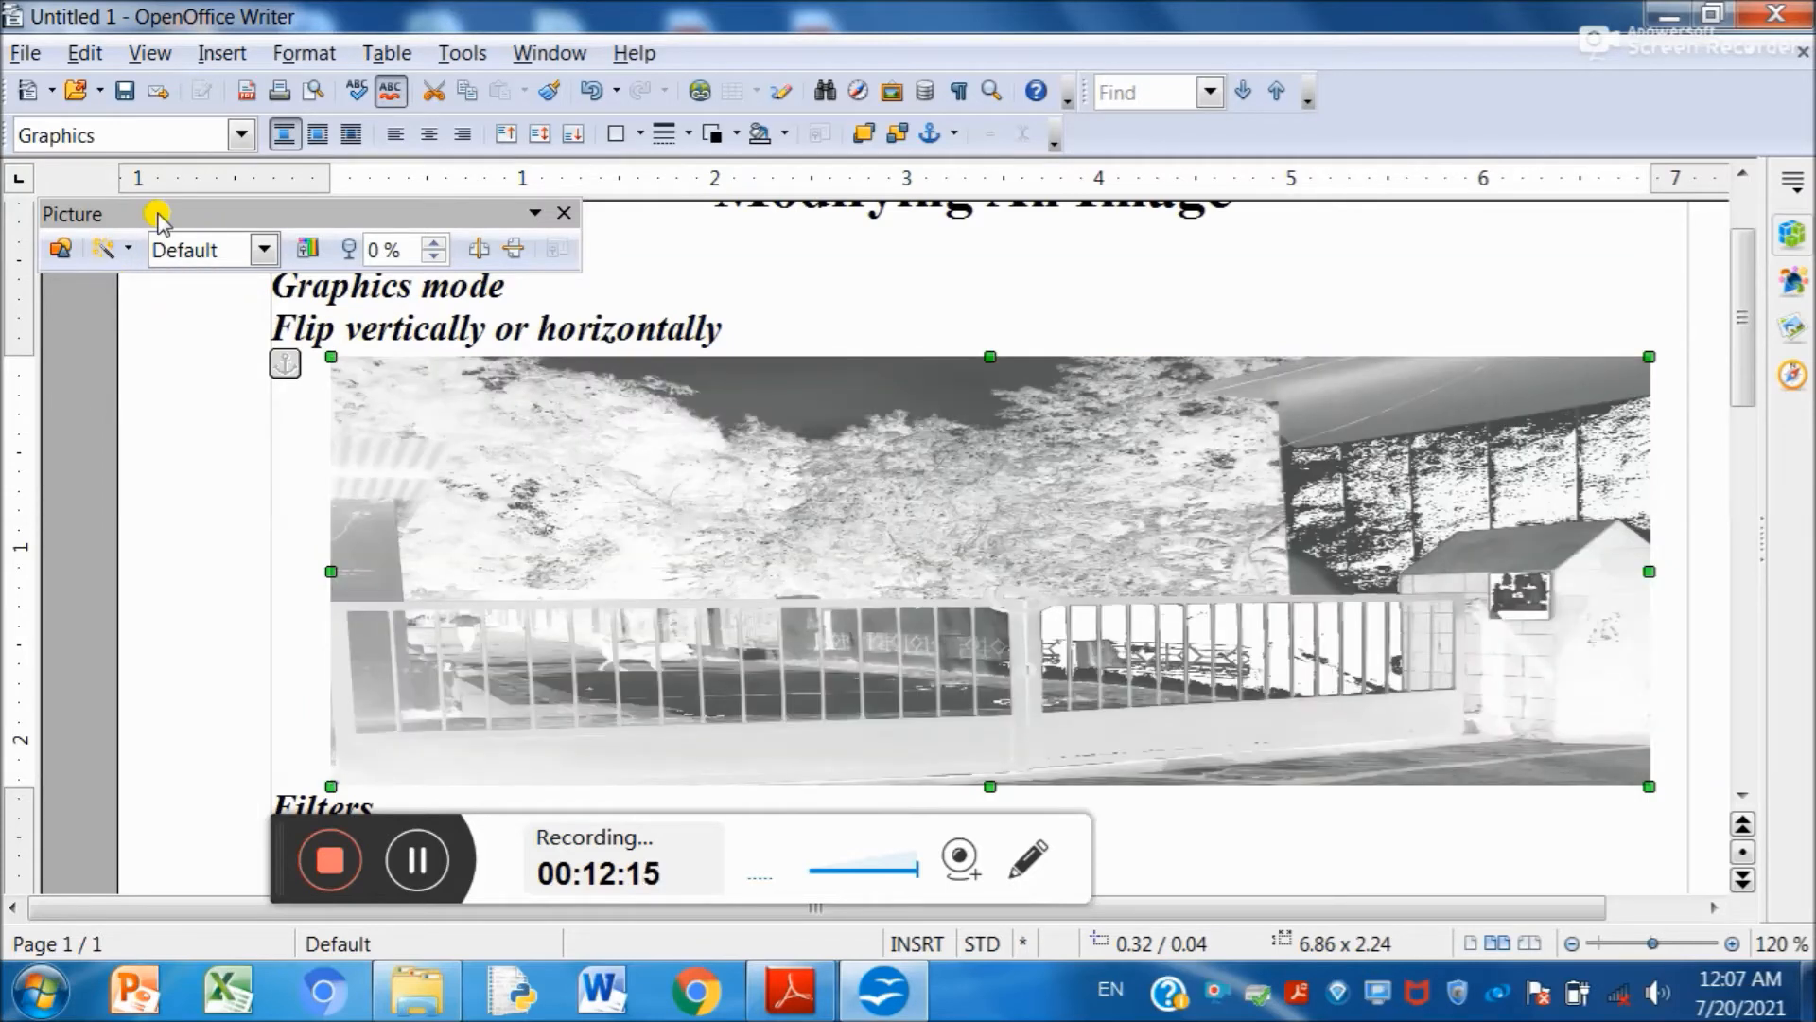
left_click(110, 248)
left_click(119, 282)
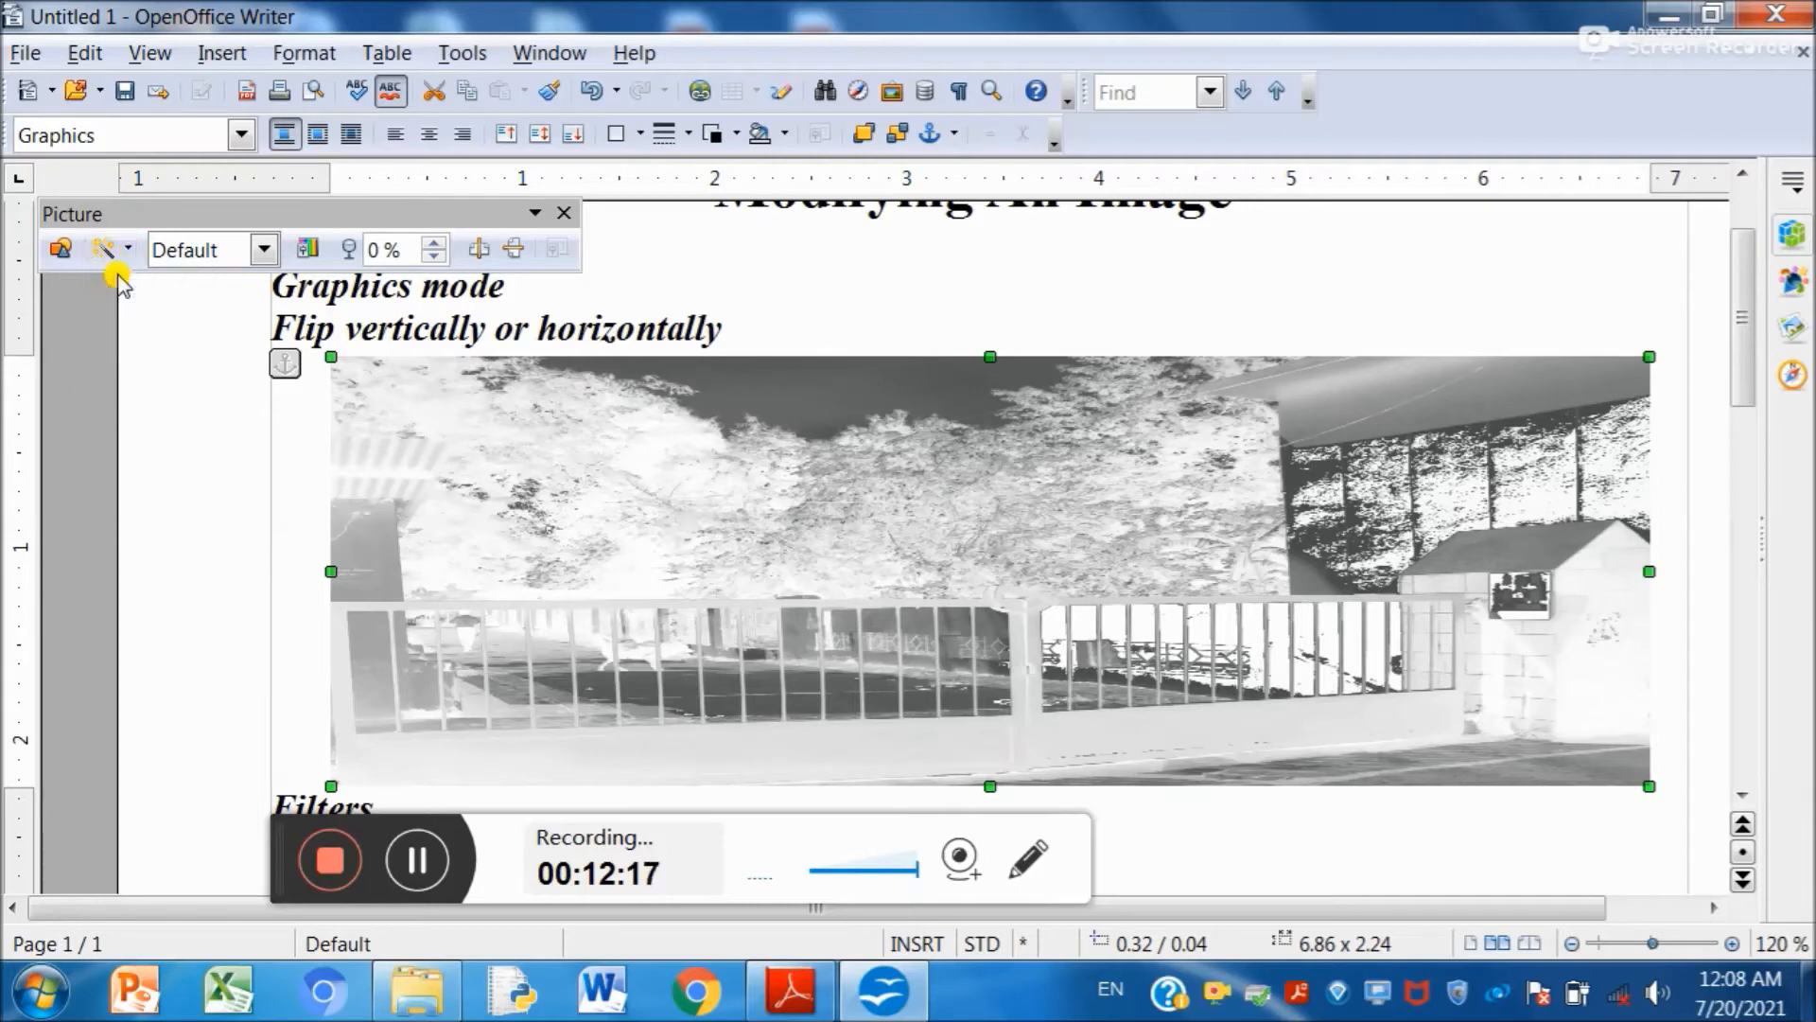
- Apply the Solarization filter to the gate image with a threshold value of 50 % and Invert off
left_click(118, 248)
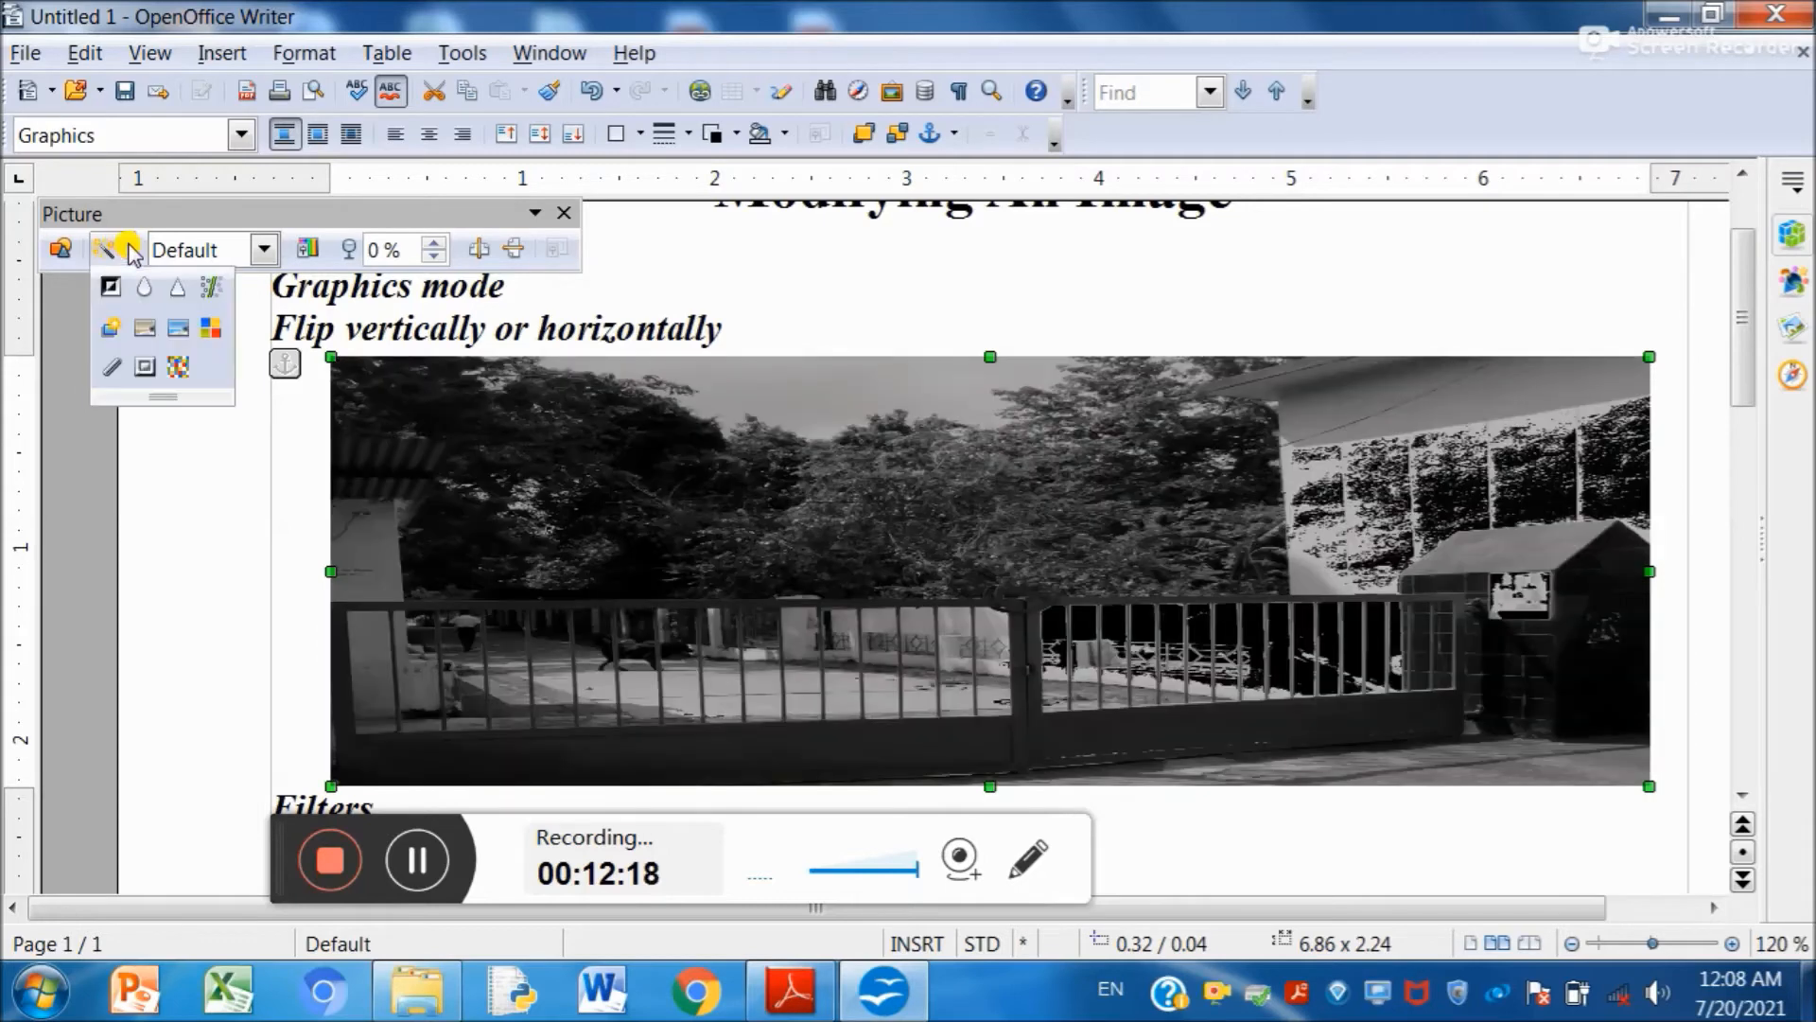
left_click(112, 322)
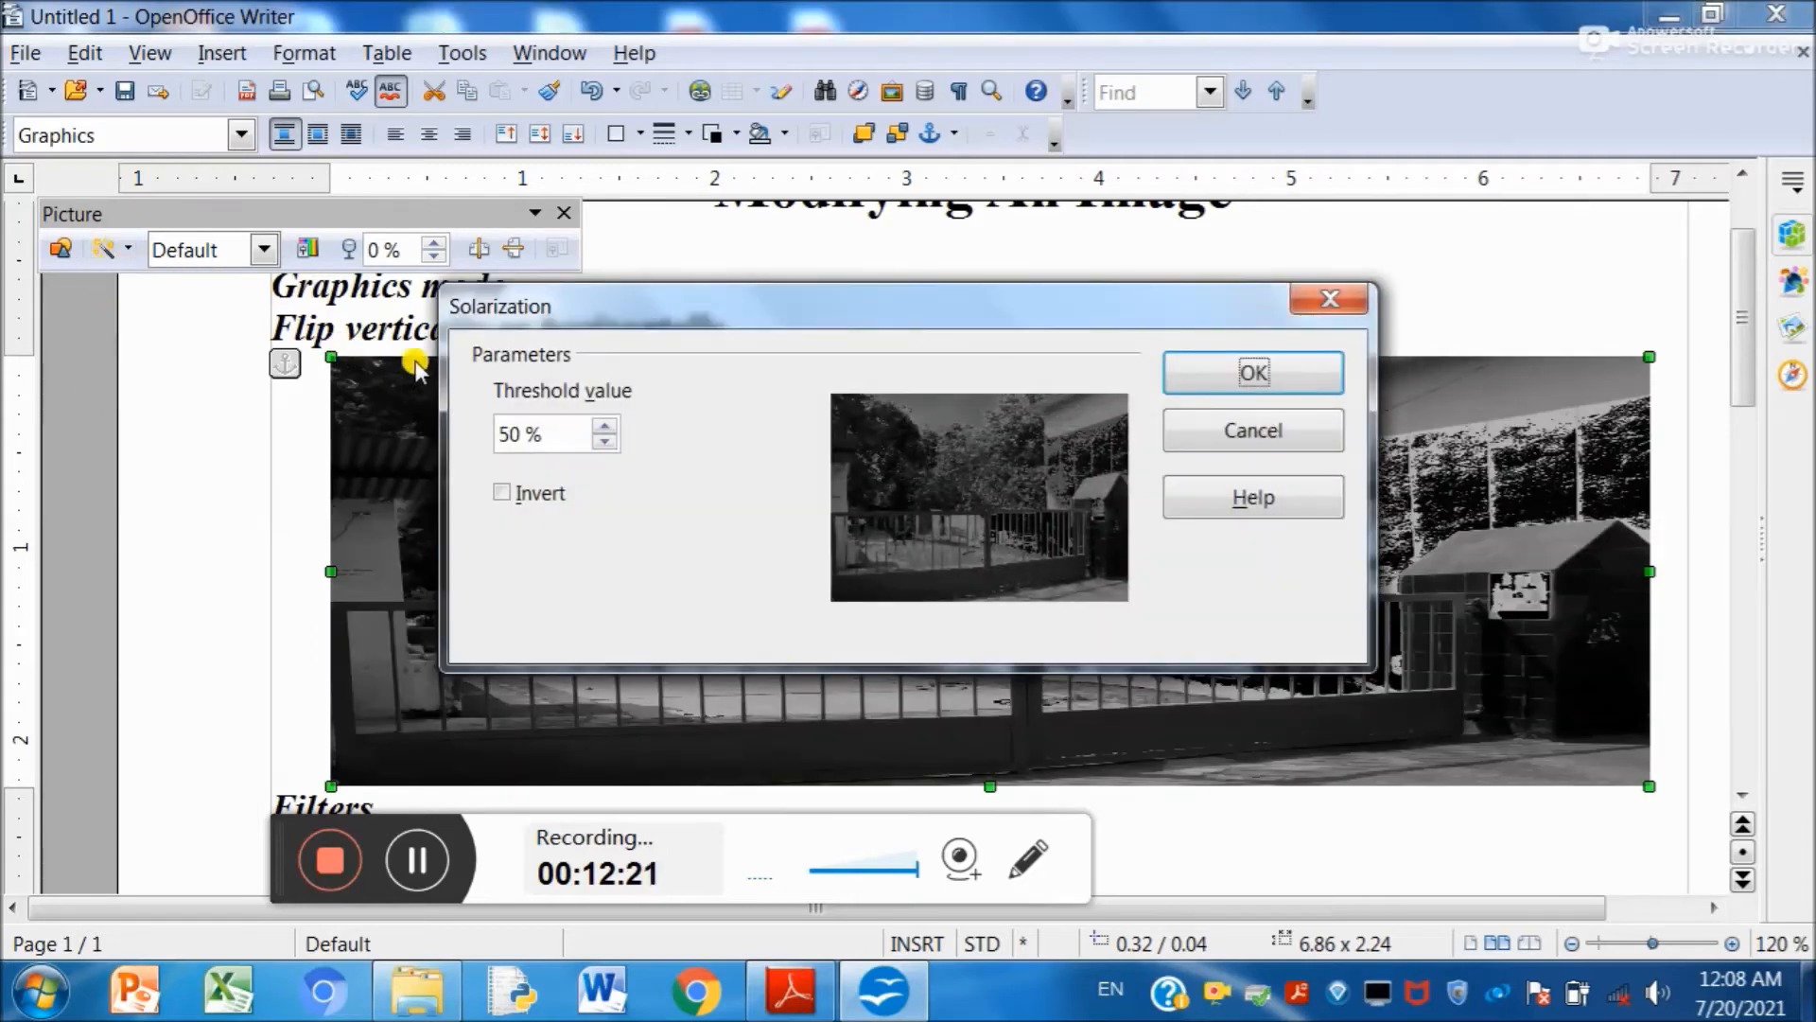
left_click(1247, 372)
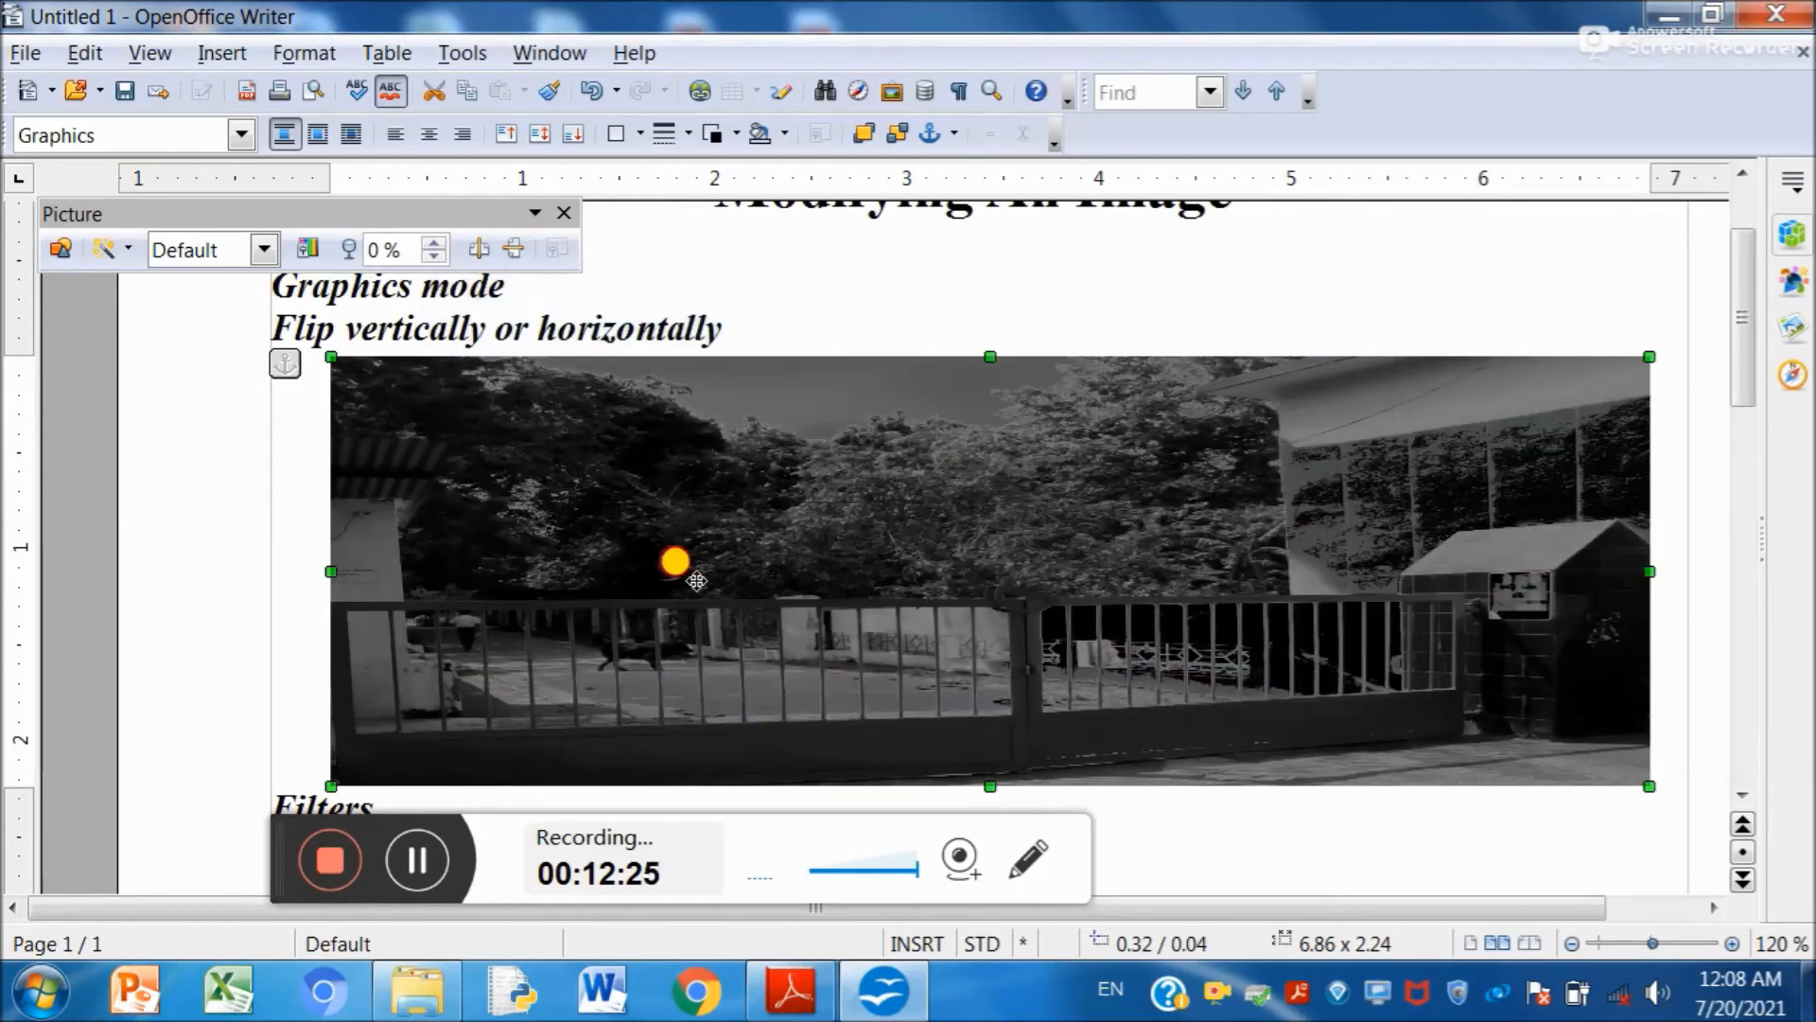
- Apply the Posterize filter to the darkened gate image with poster colors set to 28
left_click(111, 251)
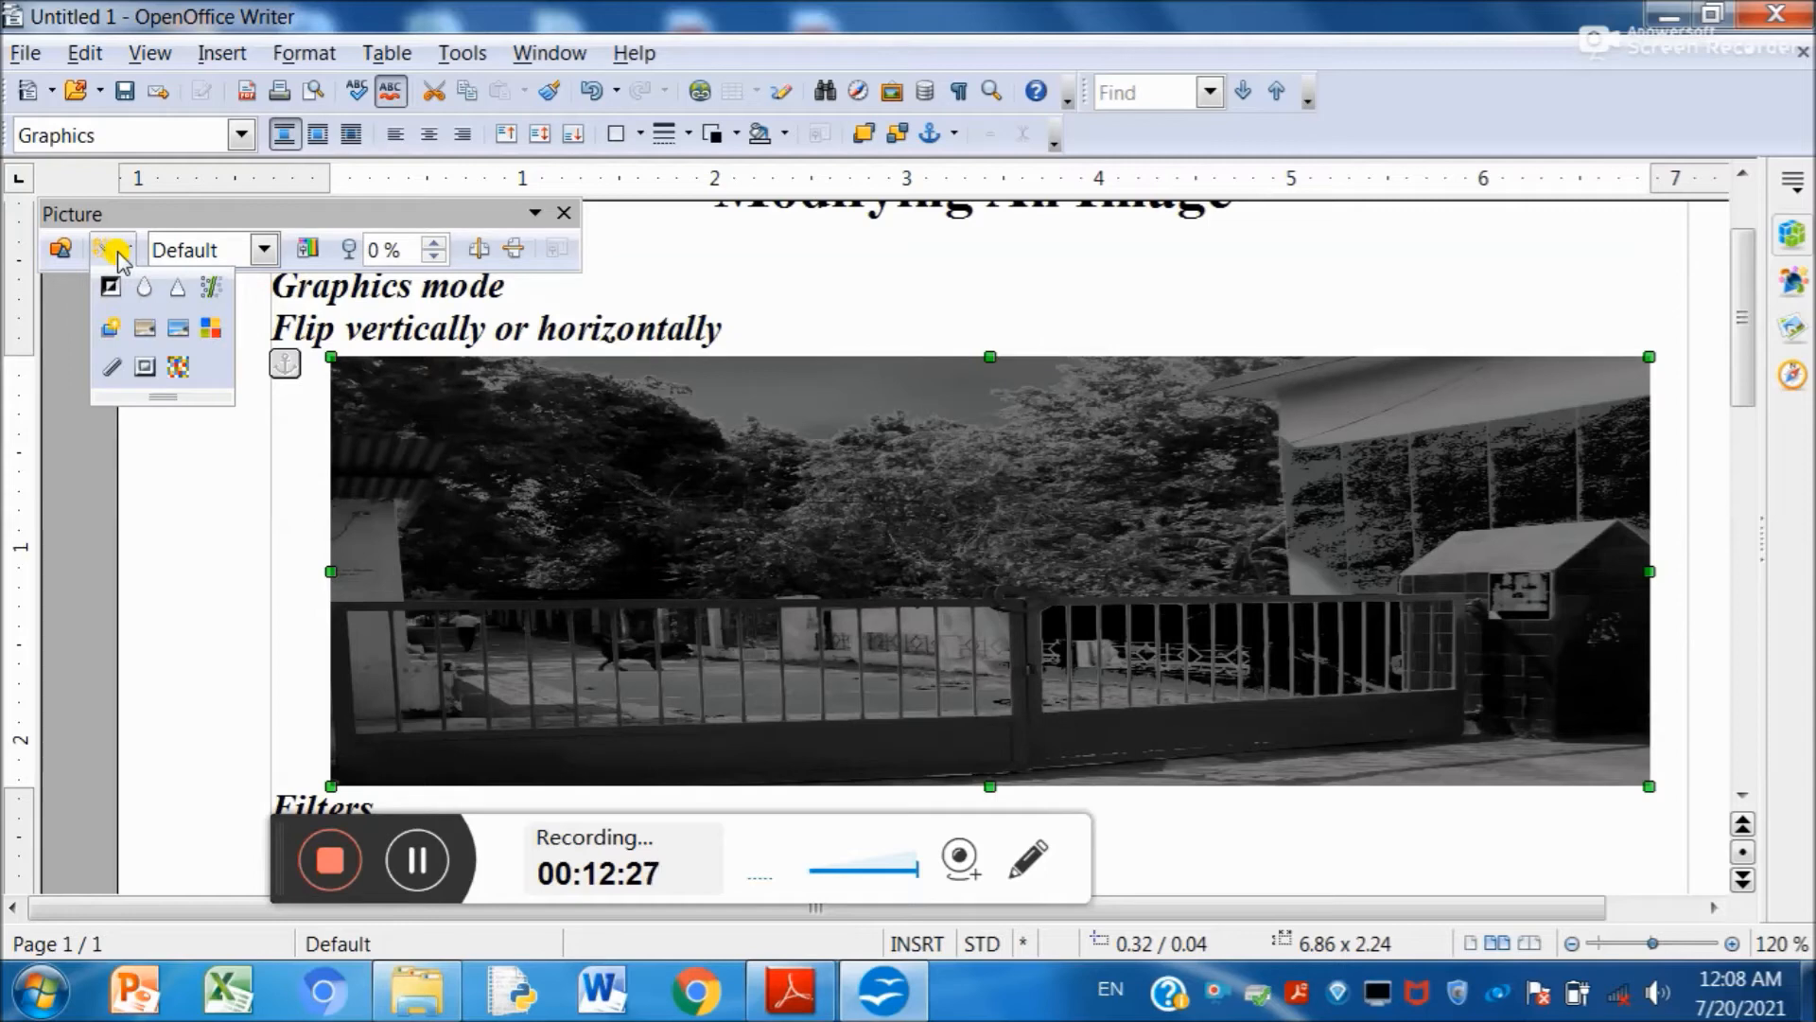
left_click(180, 329)
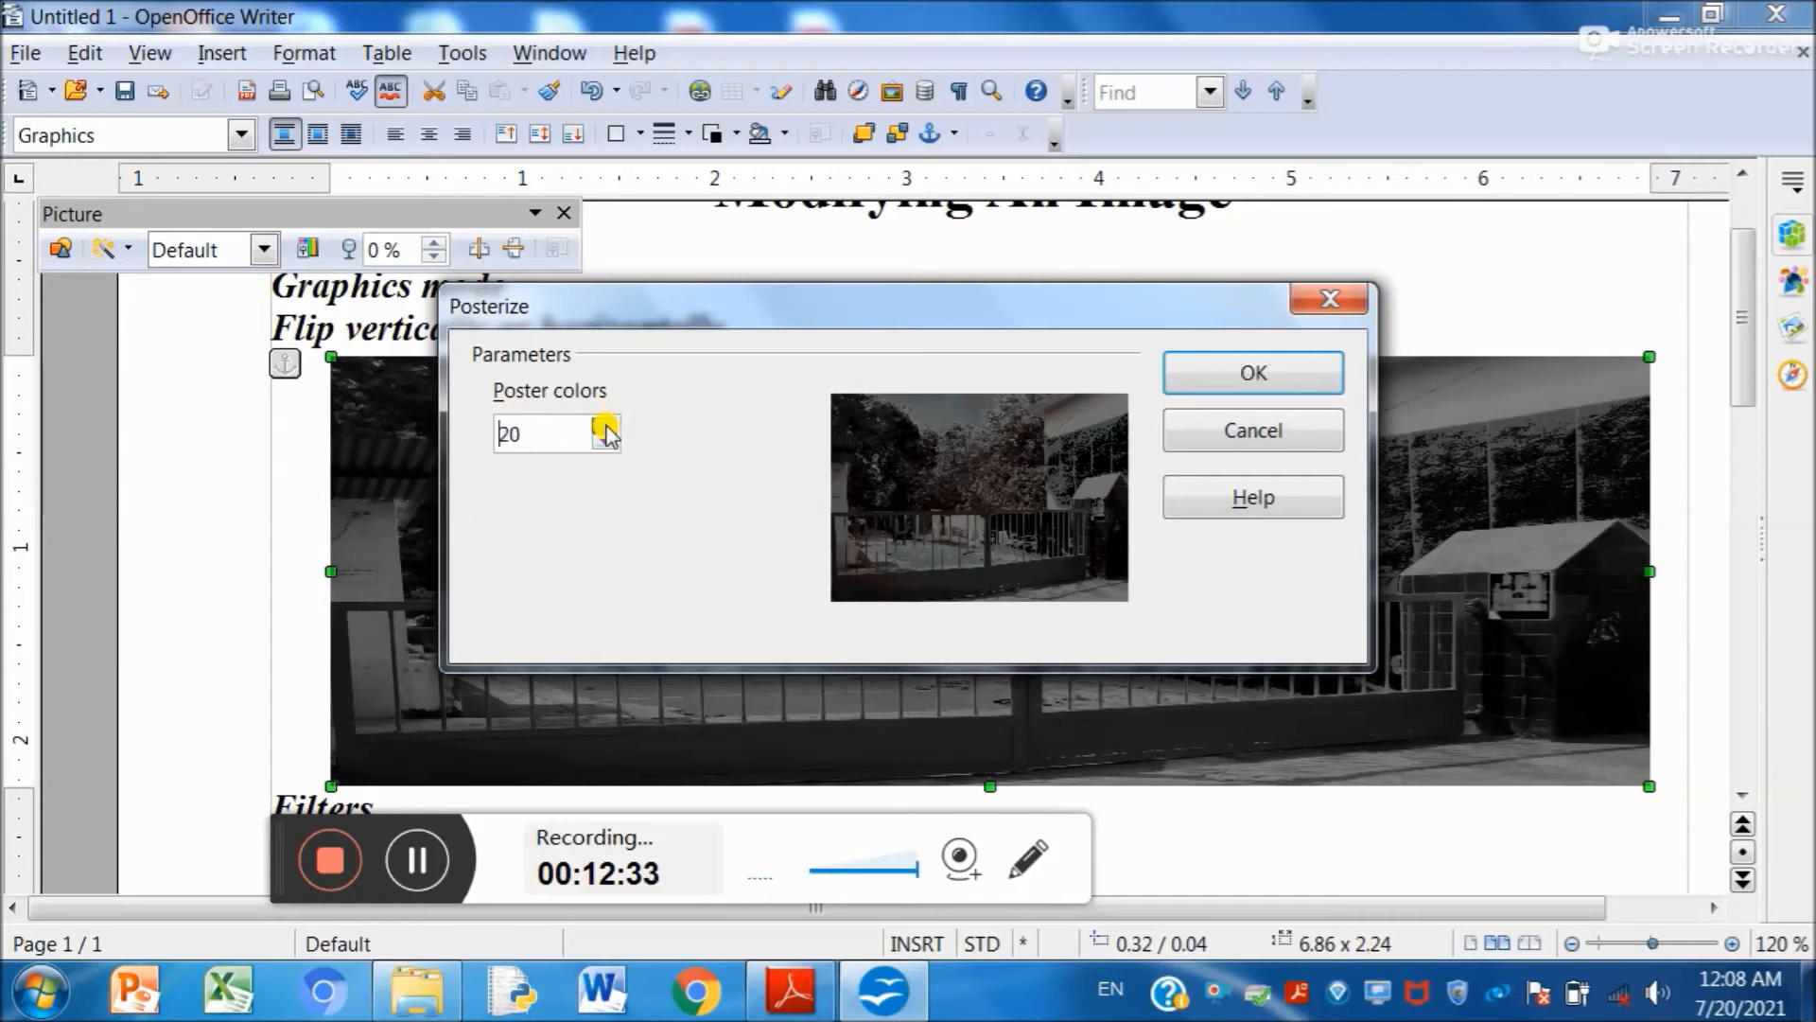
left_click(609, 426)
left_click(609, 425)
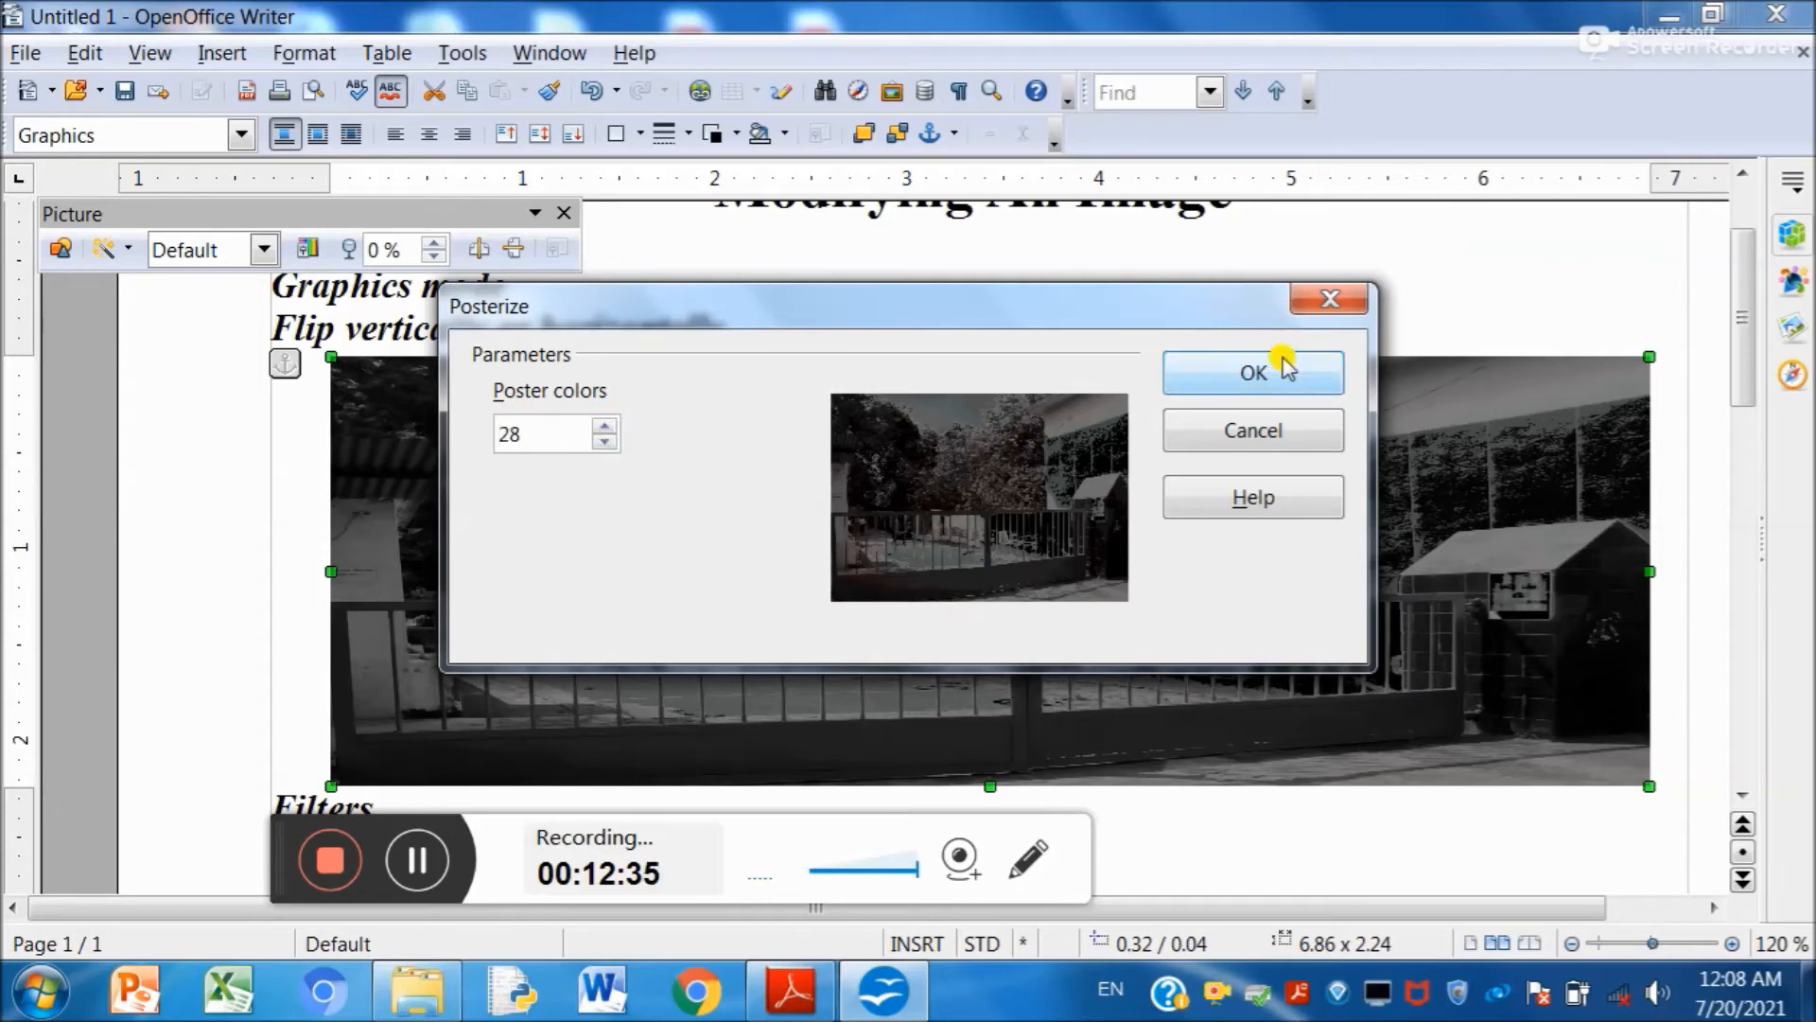
left_click(1253, 374)
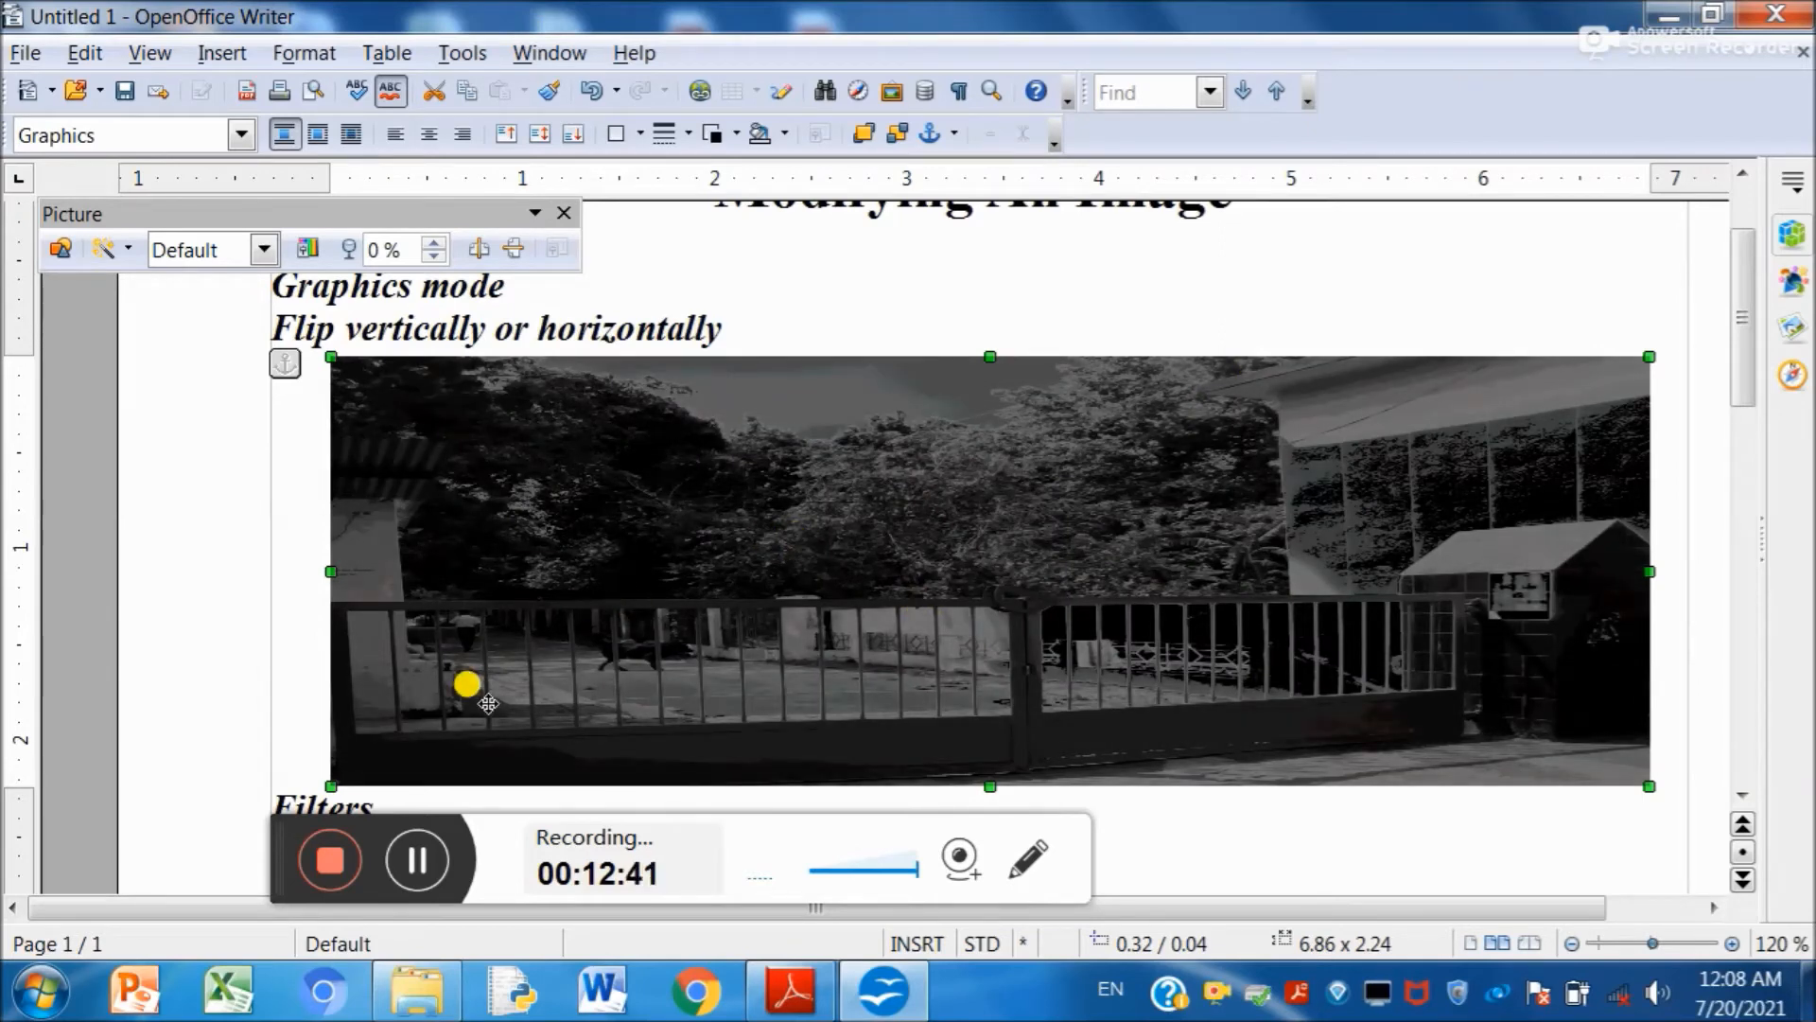
left_click(417, 860)
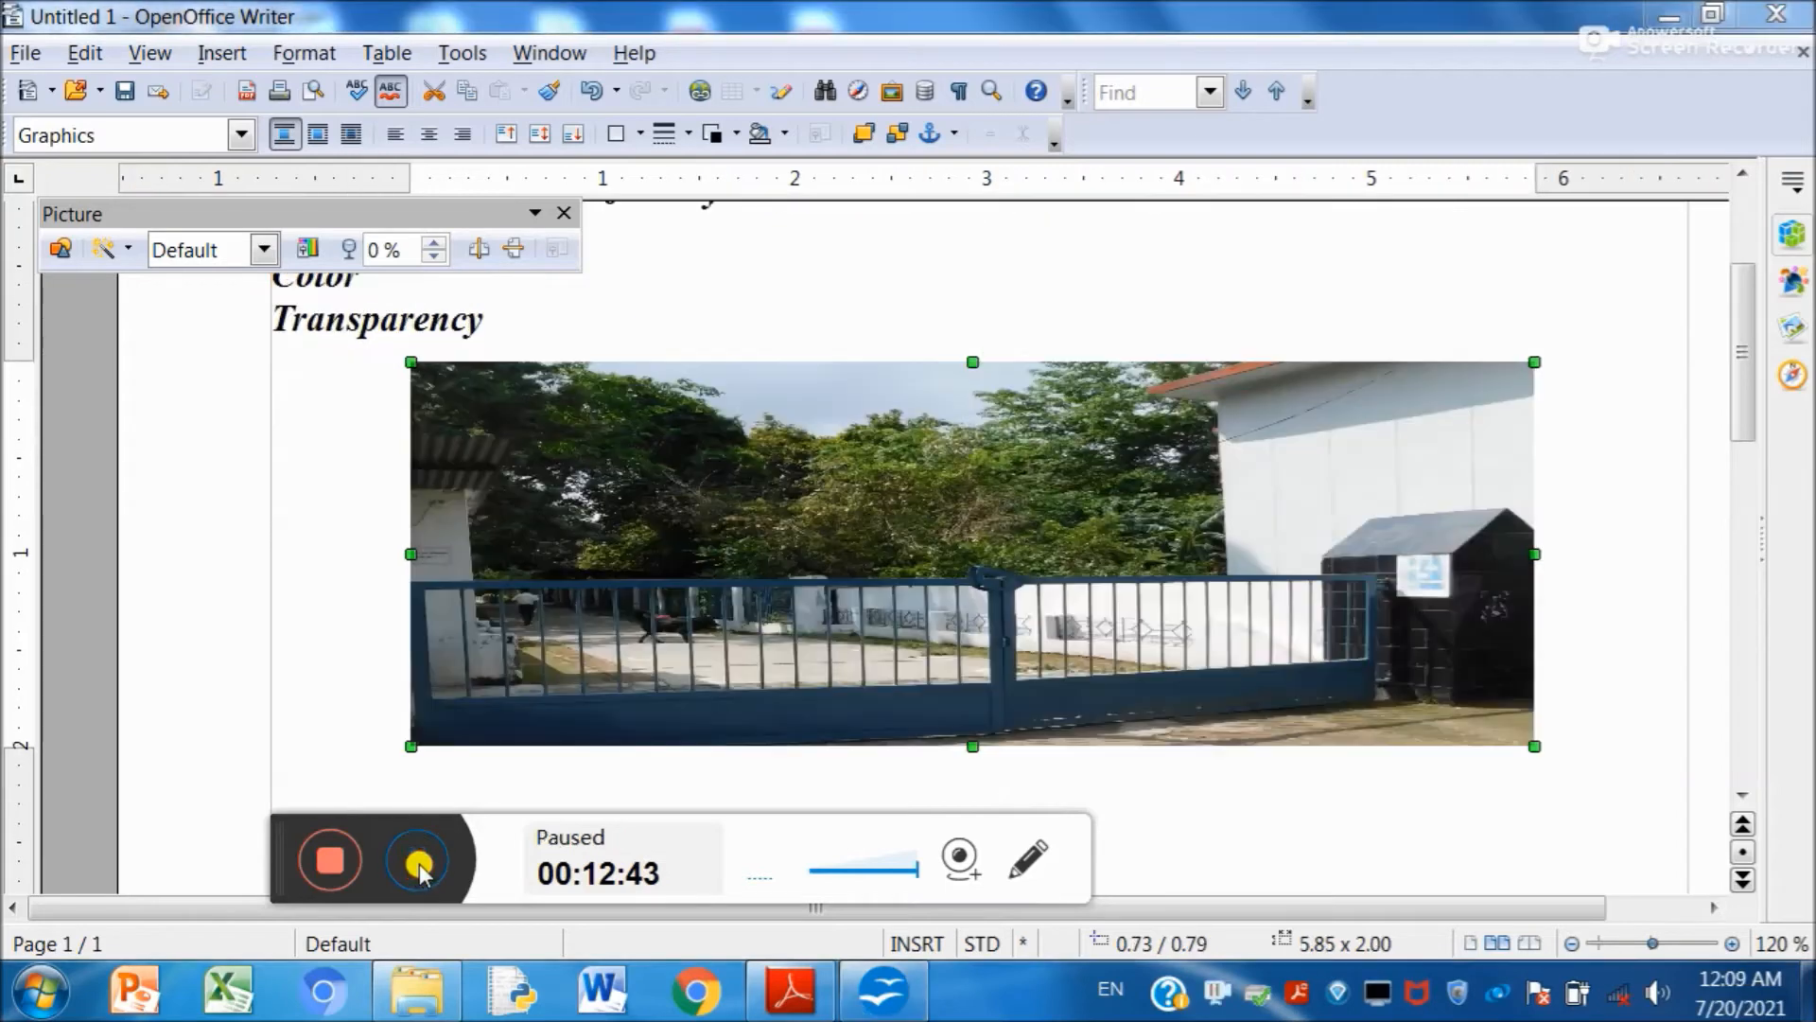
left_click(417, 860)
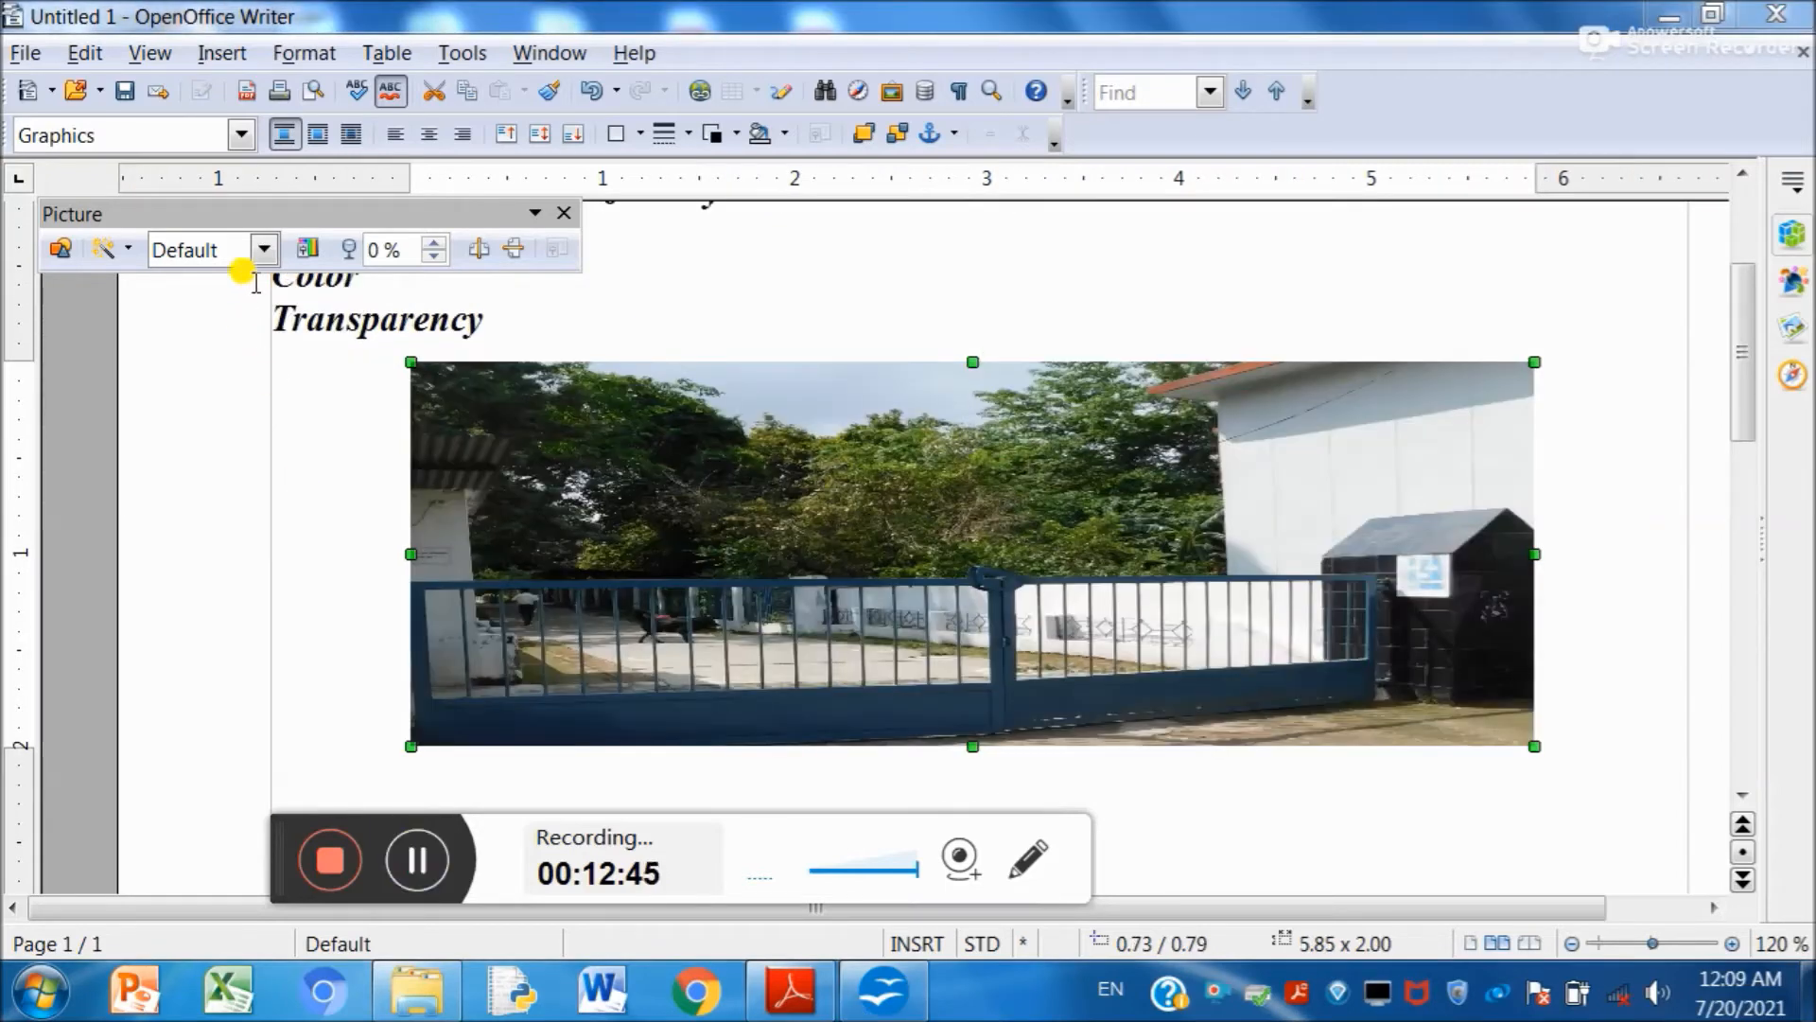
left_click(263, 250)
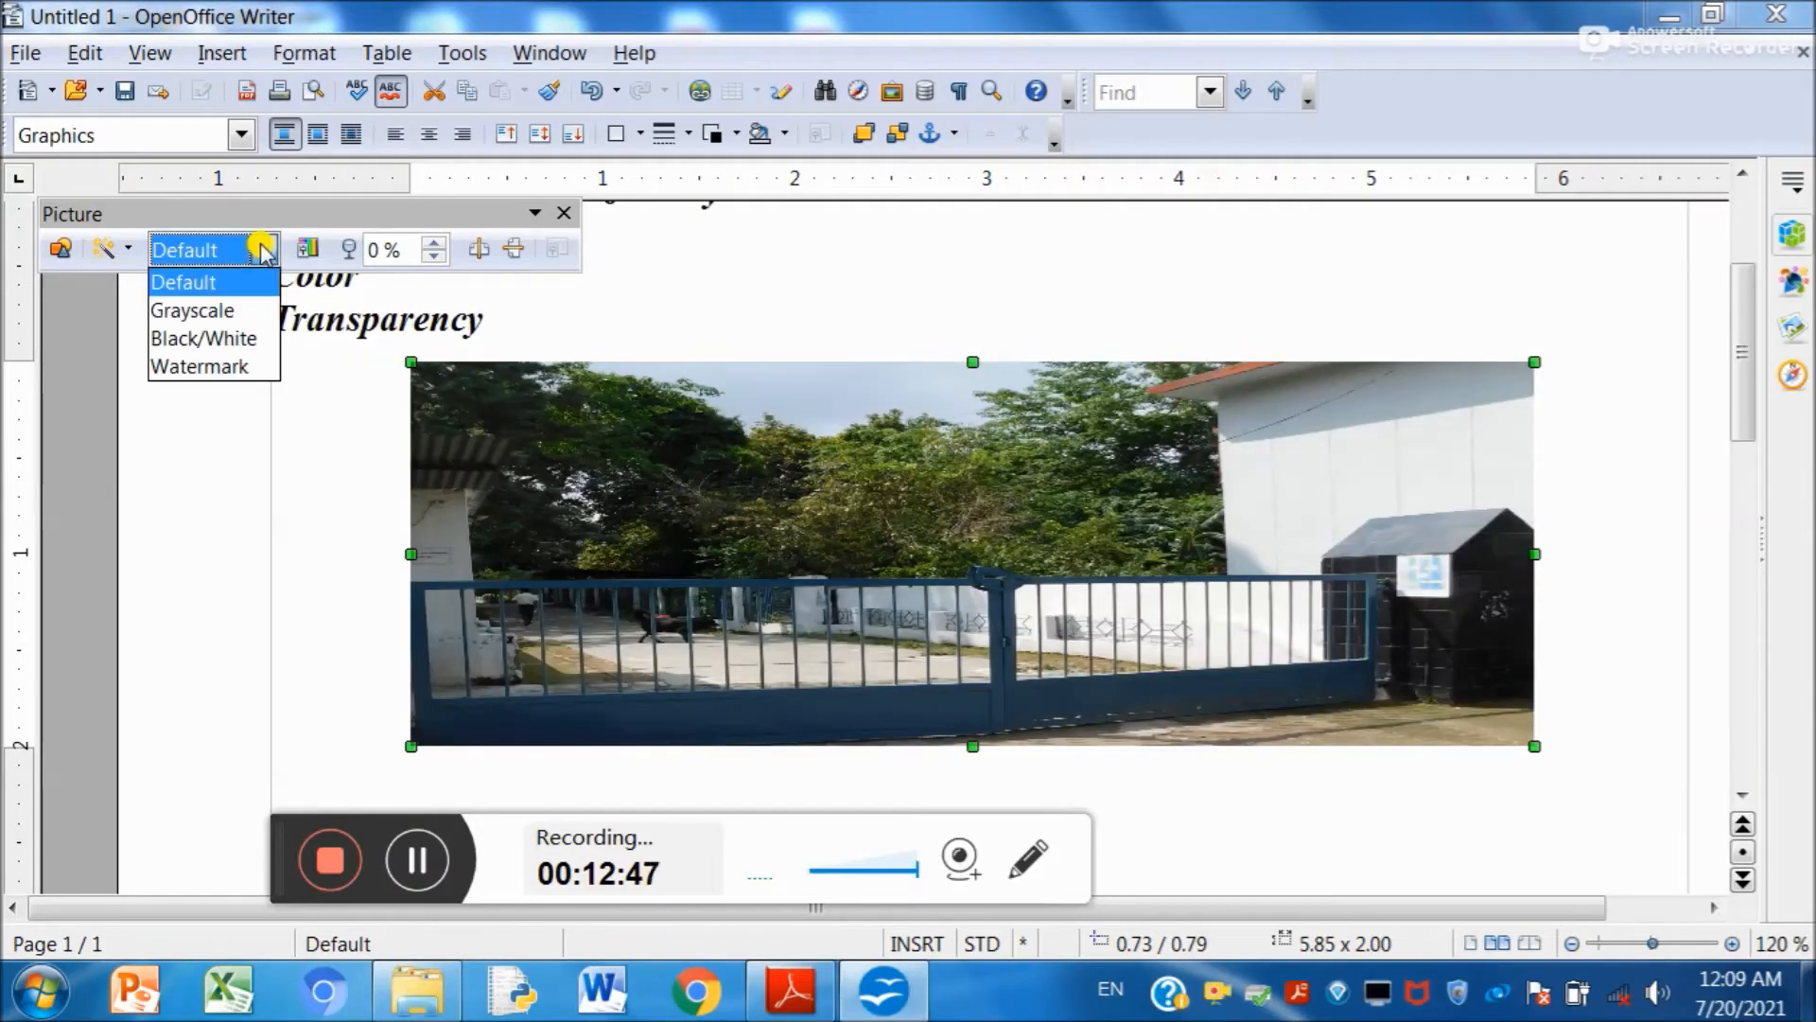
left_click(131, 252)
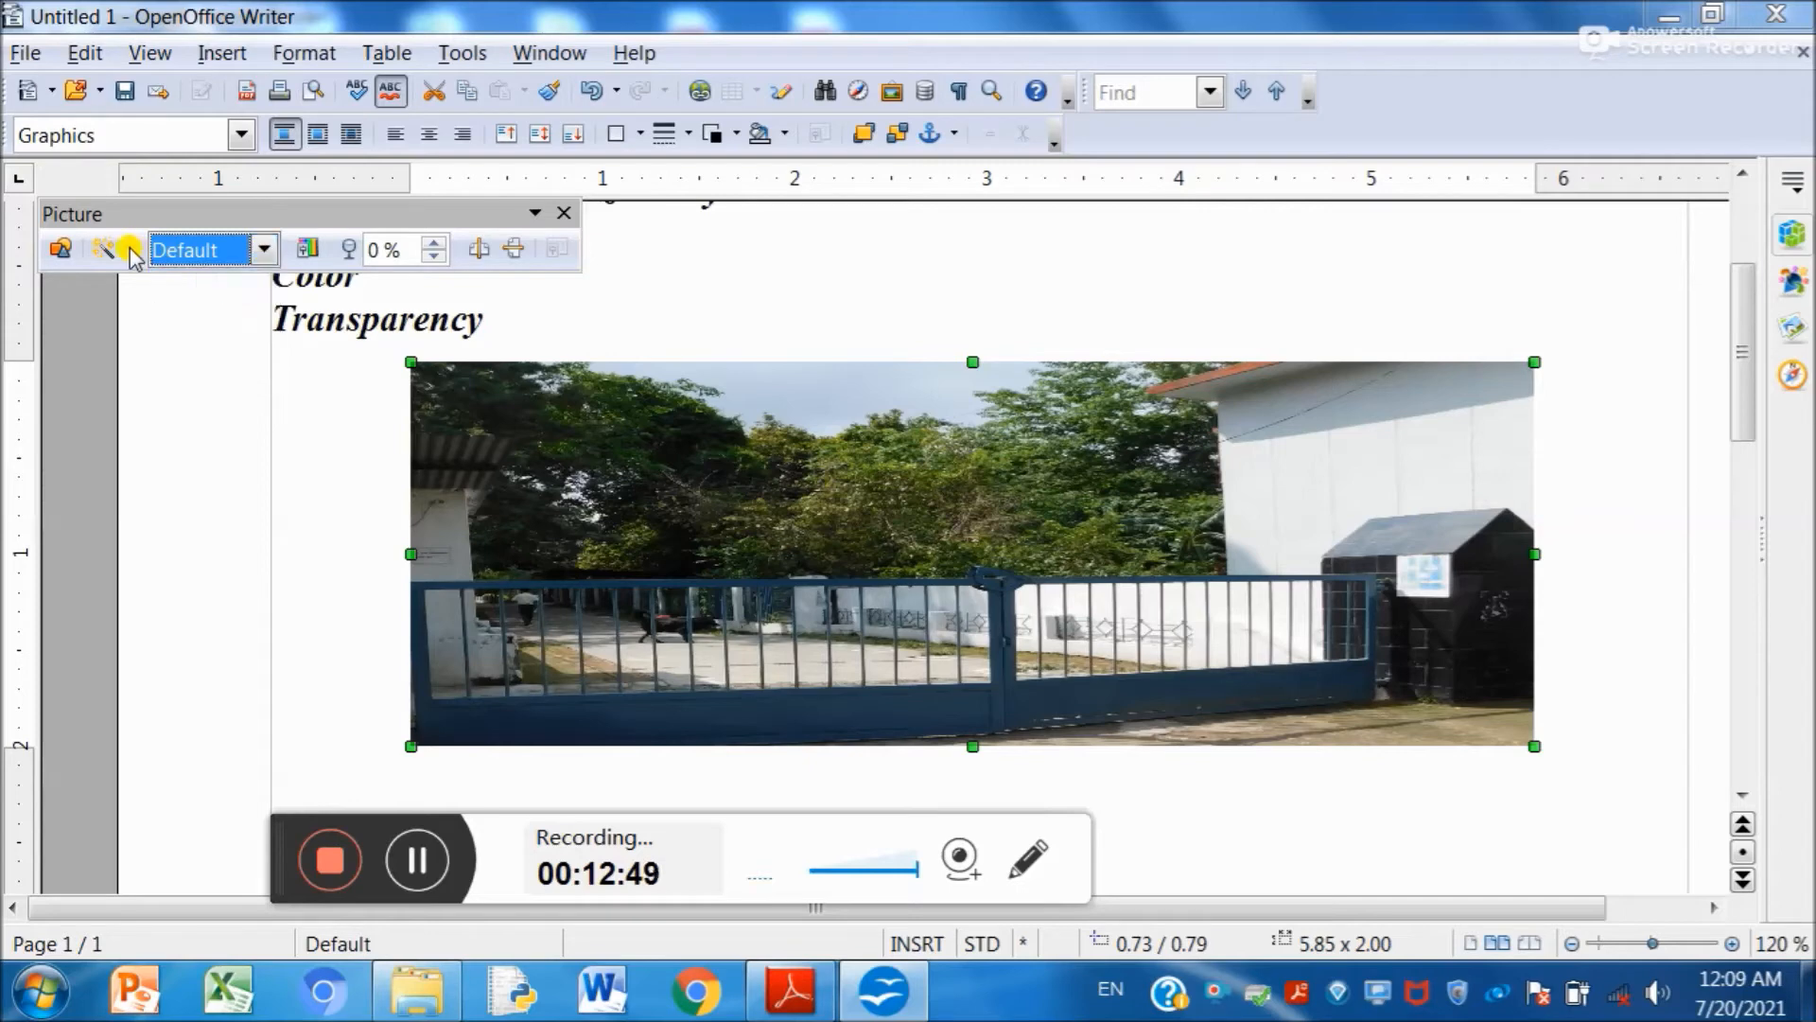
- Apply the Posterize filter to the full-color gate image with poster colors set to 21
left_click(131, 251)
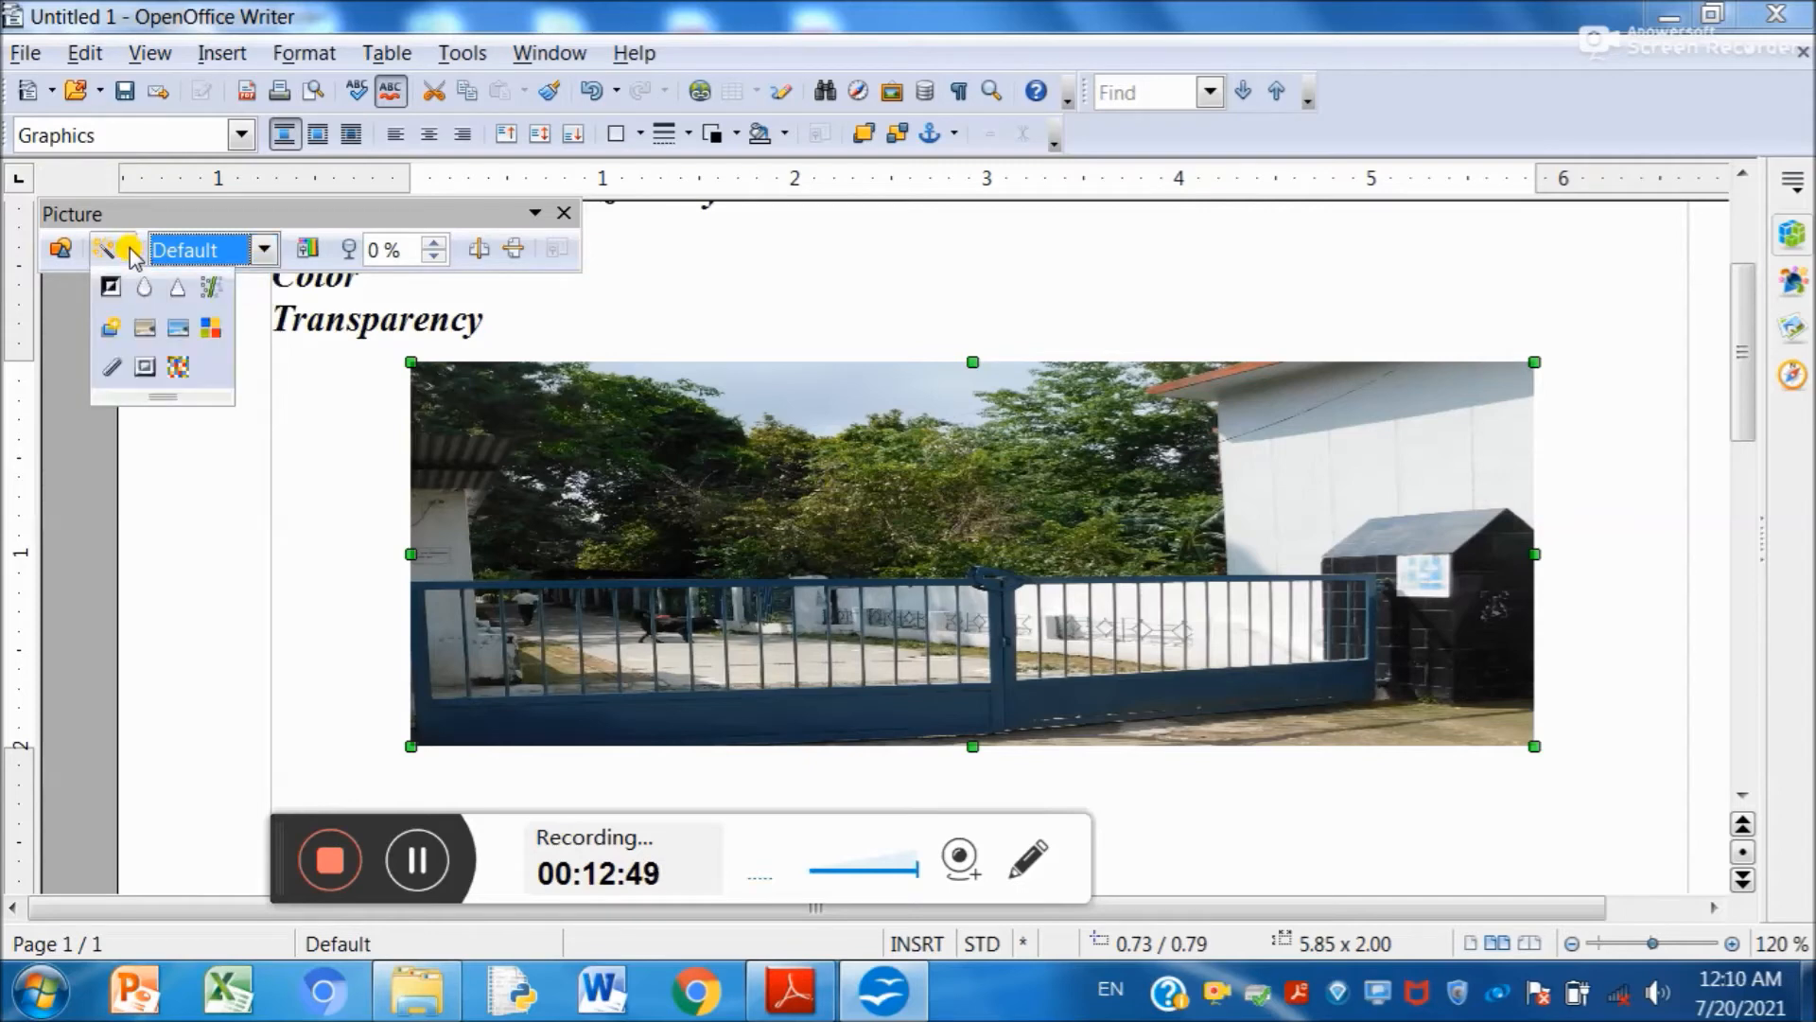
left_click(178, 330)
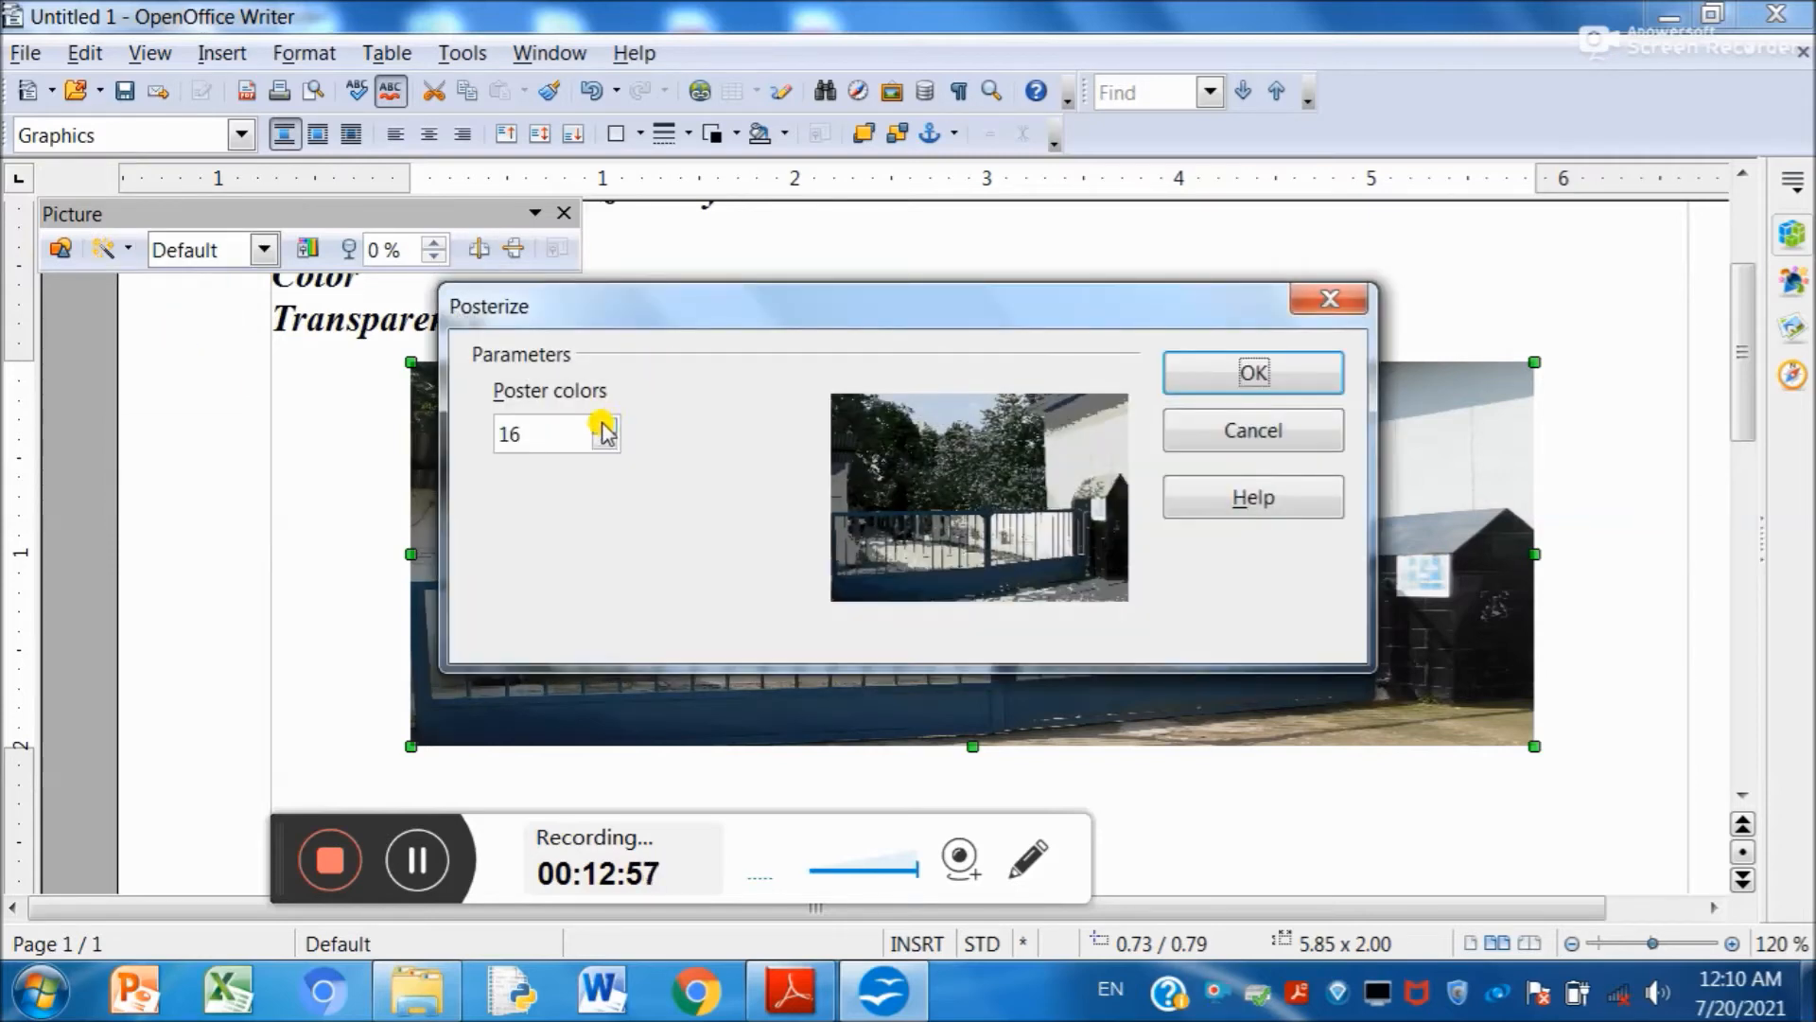
left_click(605, 425)
left_click(606, 425)
left_click(606, 425)
left_click(605, 425)
left_click(605, 425)
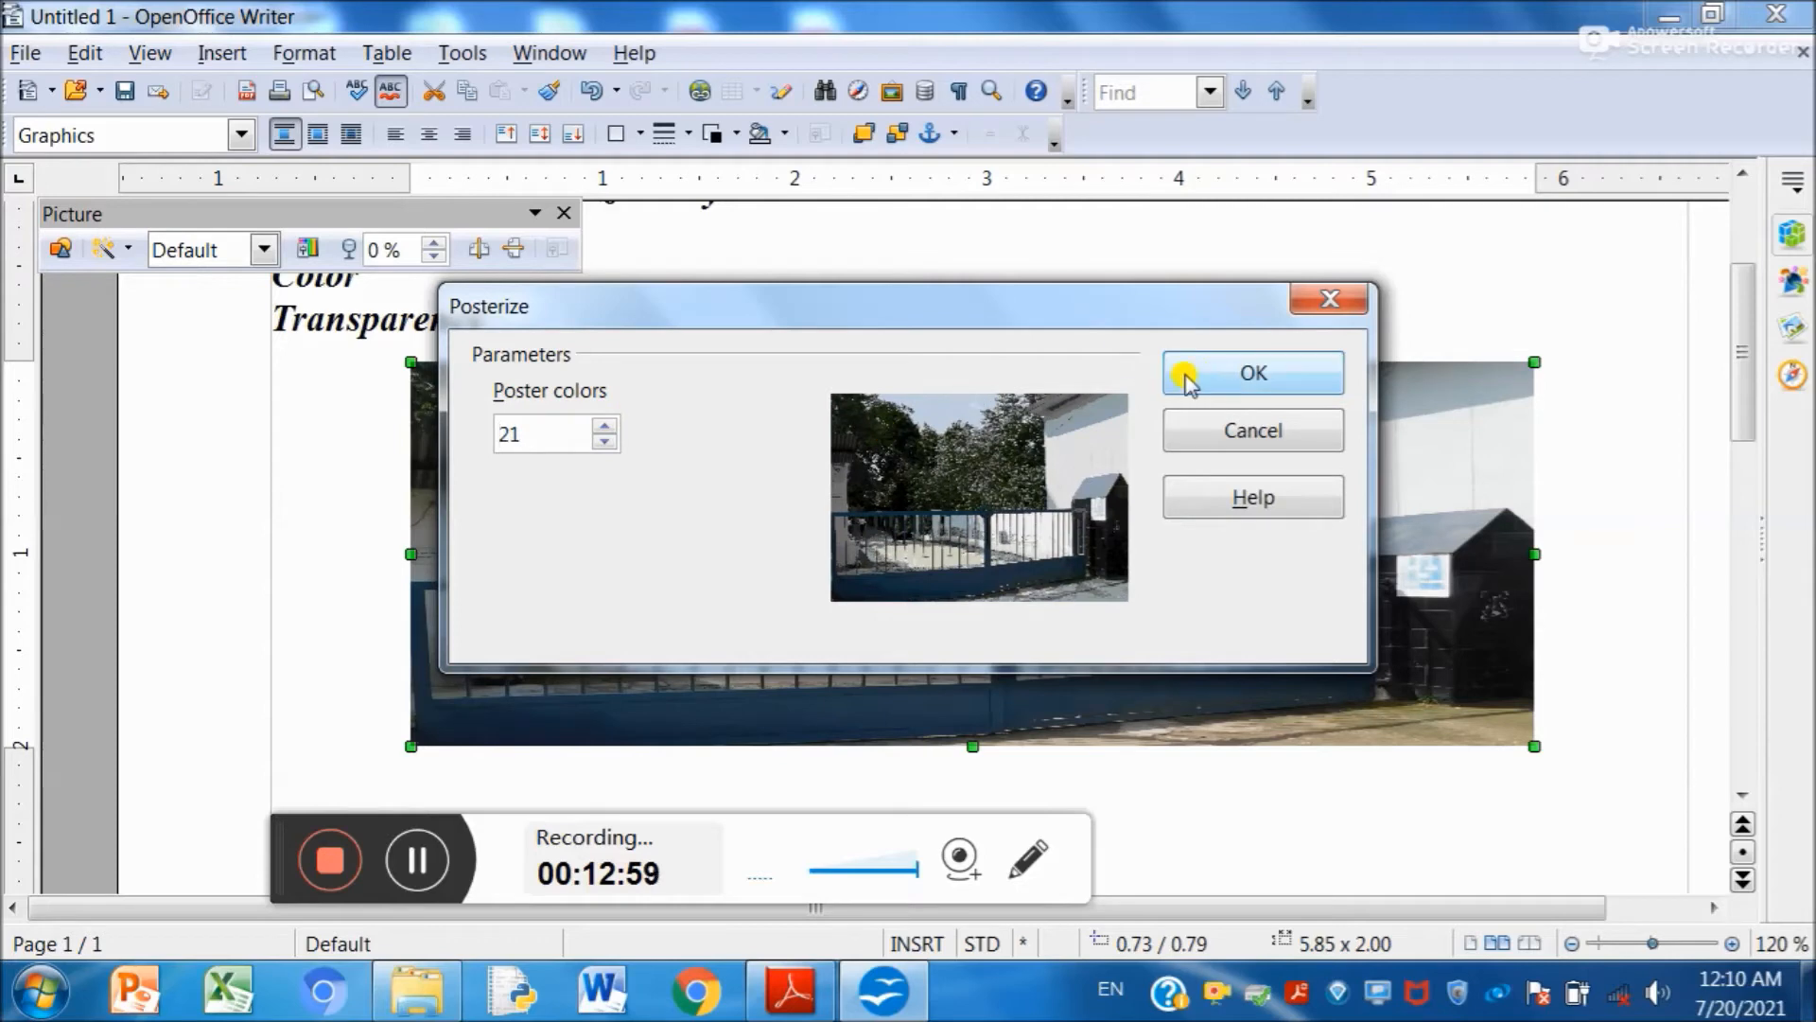
left_click(1218, 374)
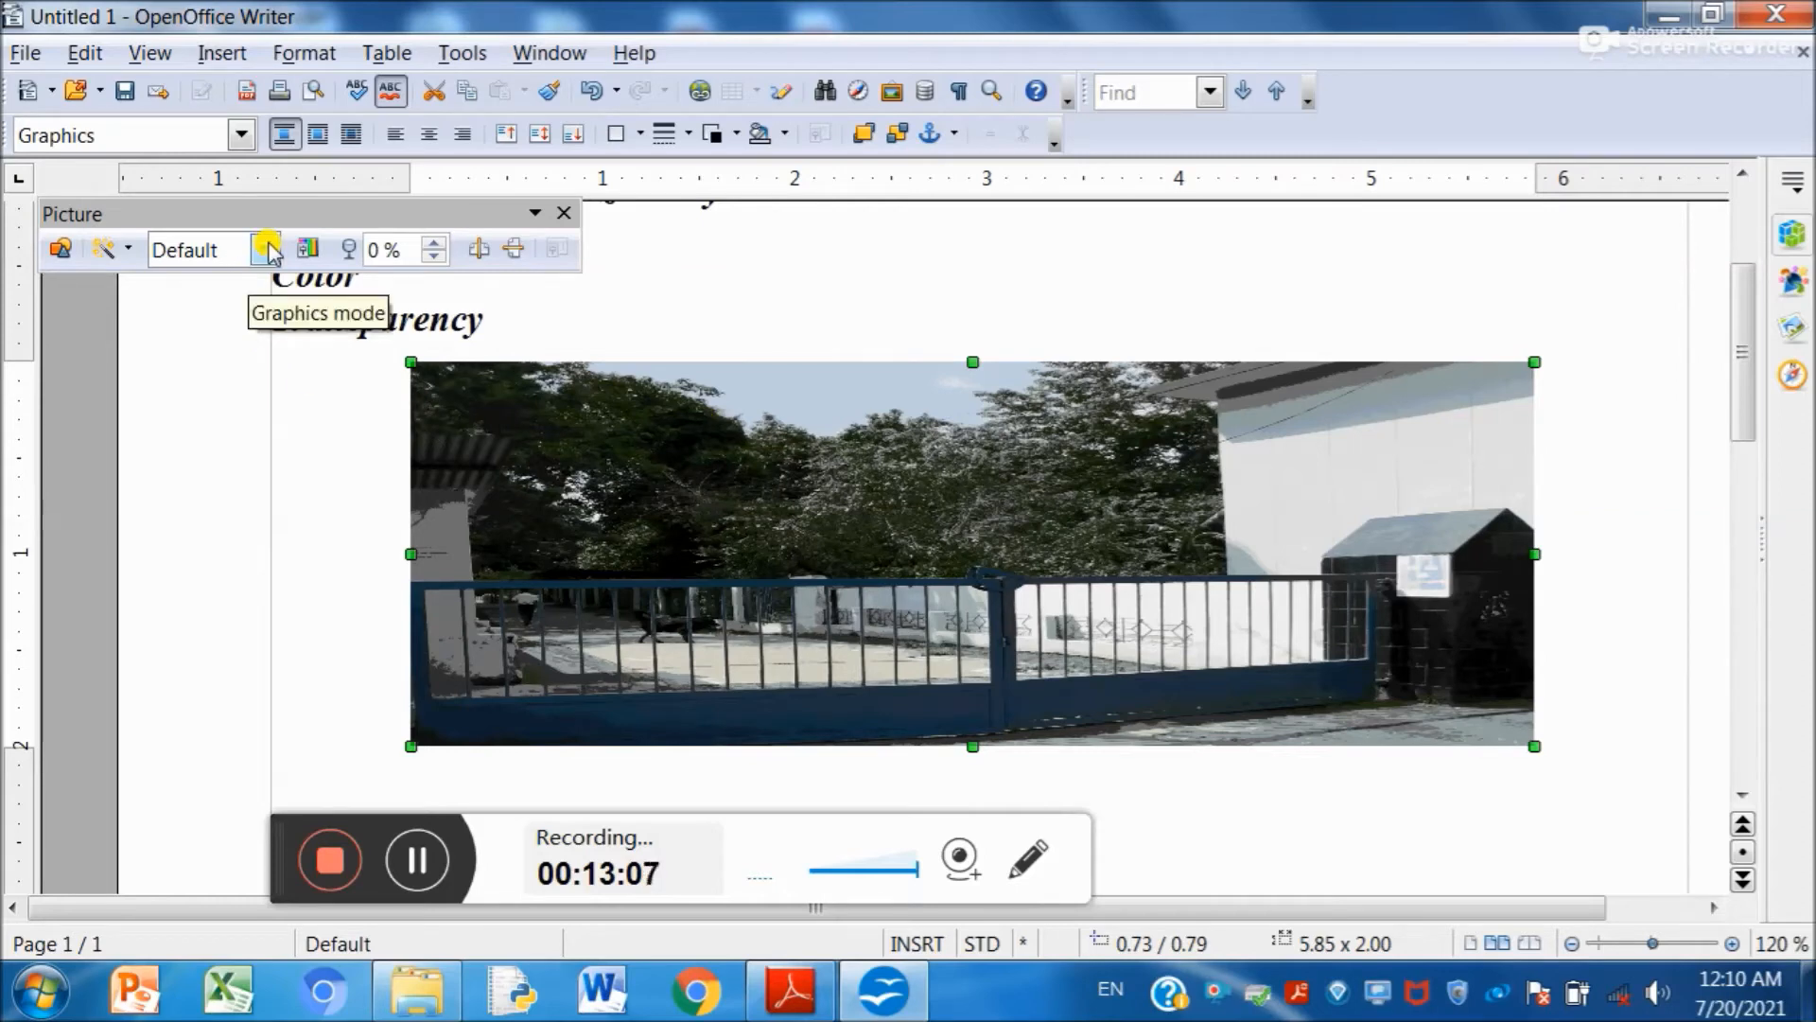
- Switch to 402-IT_ClassX.pdf in Adobe Reader to read the Posterize description, and return to the Writer document
left_click(130, 251)
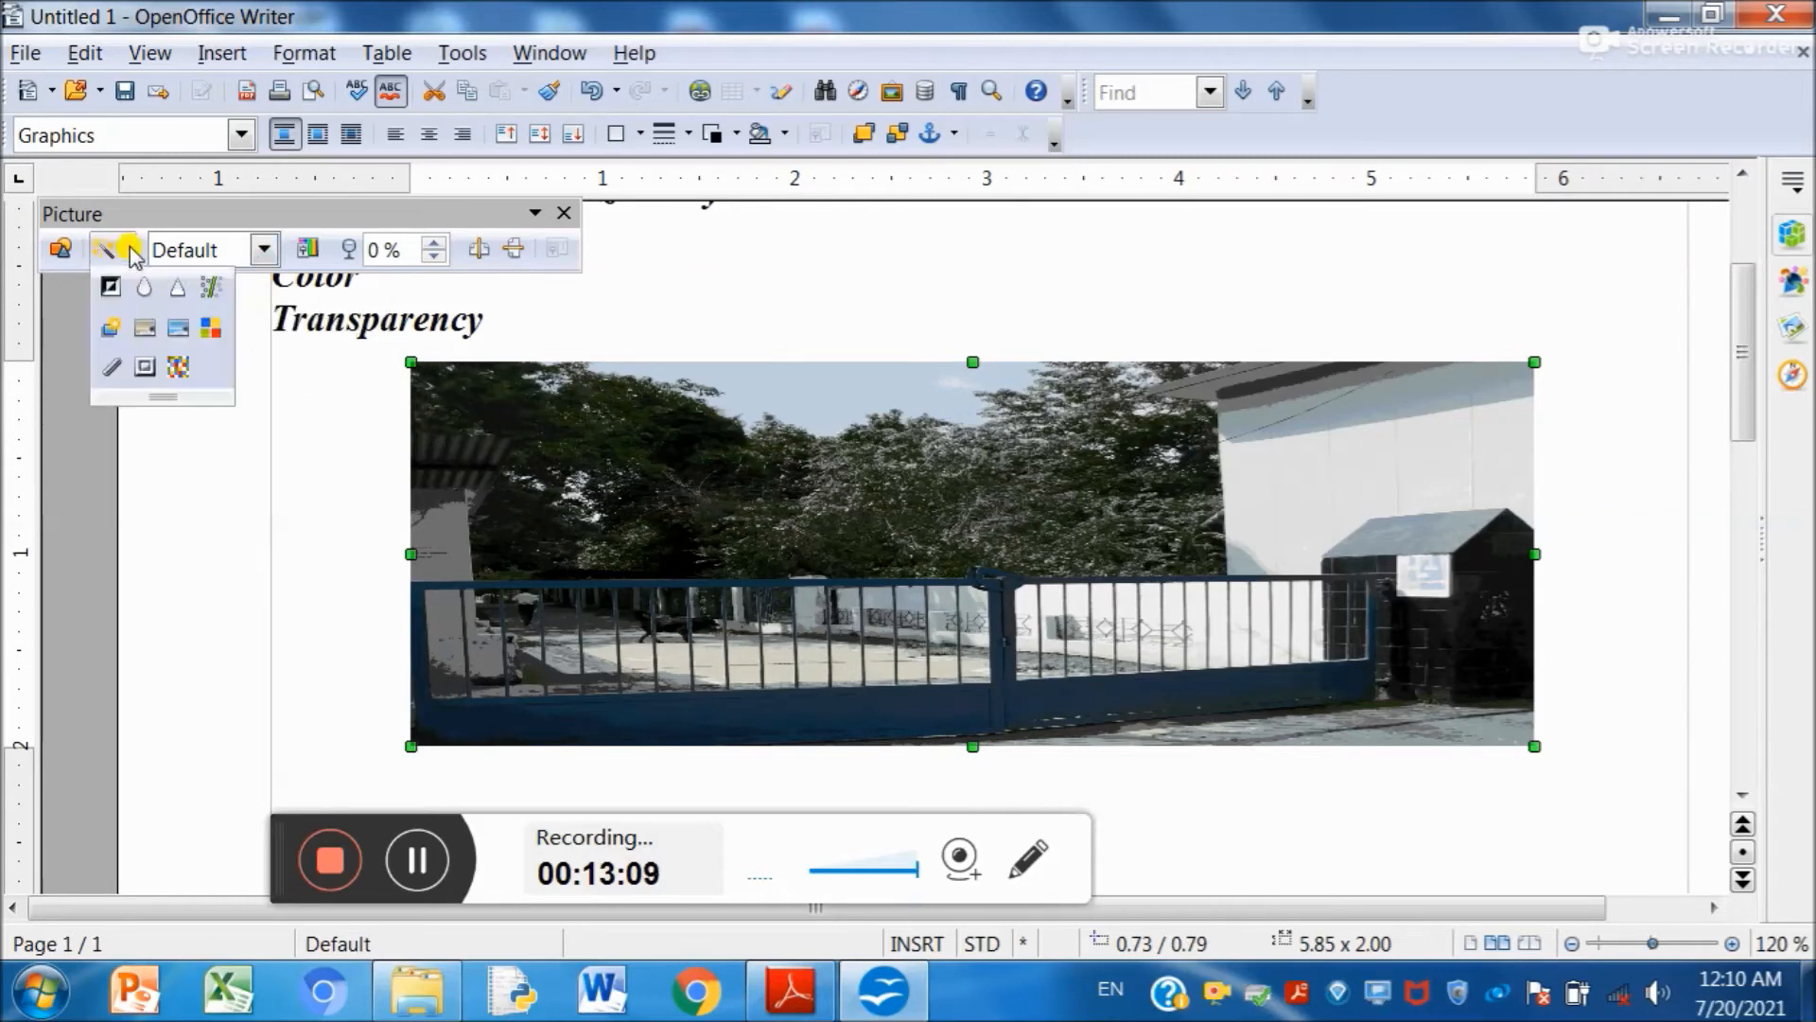
left_click(790, 1005)
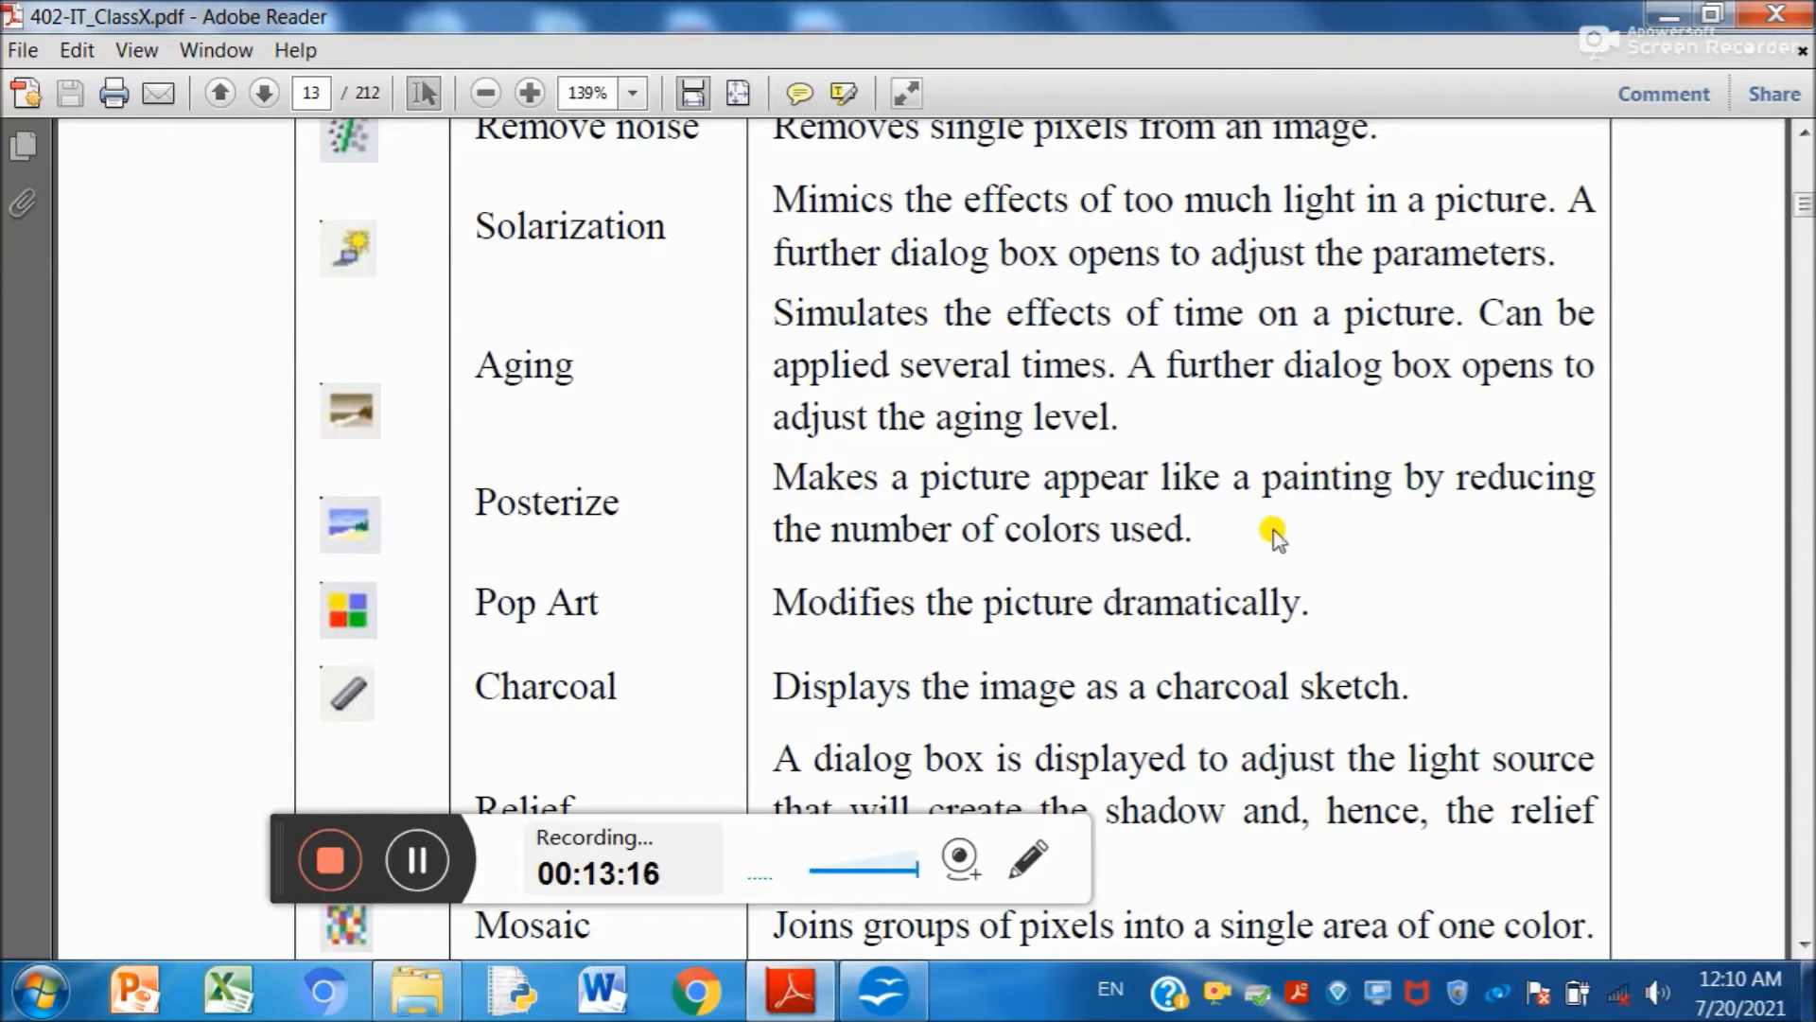
left_click(817, 1001)
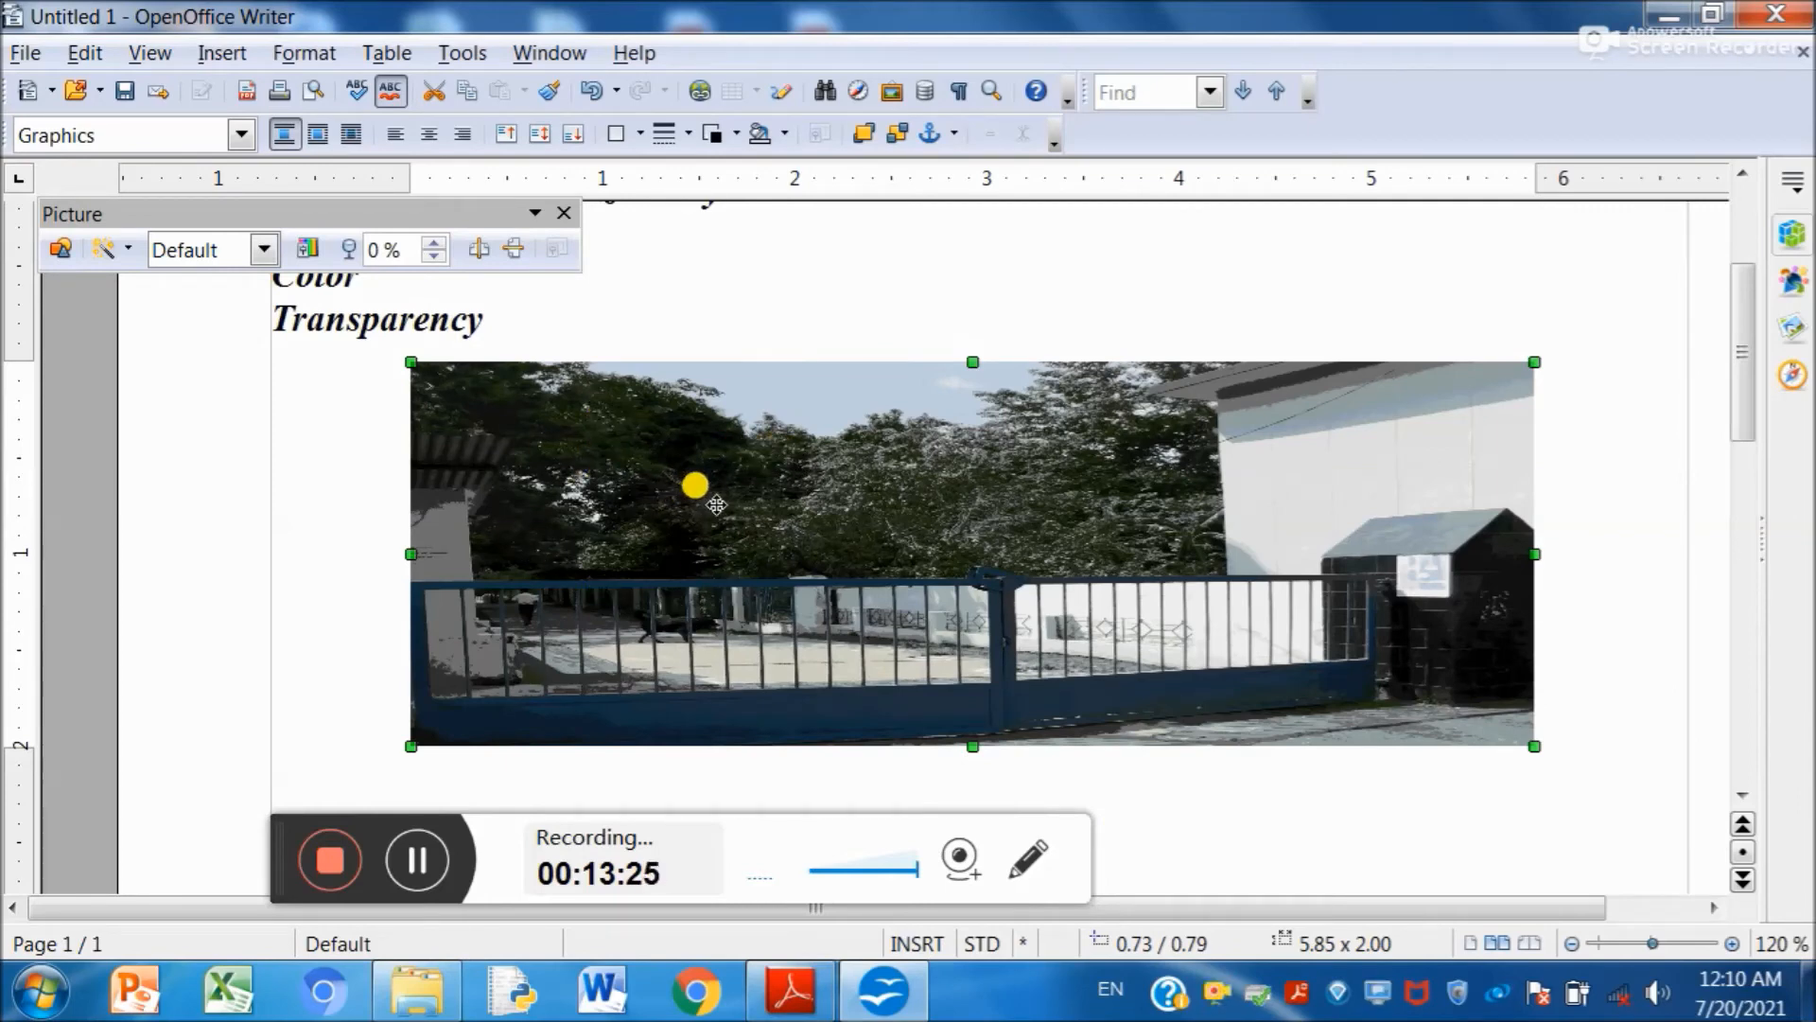
- Apply the Posterize filter to the gate image again with poster colors reduced to 9
left_click(128, 249)
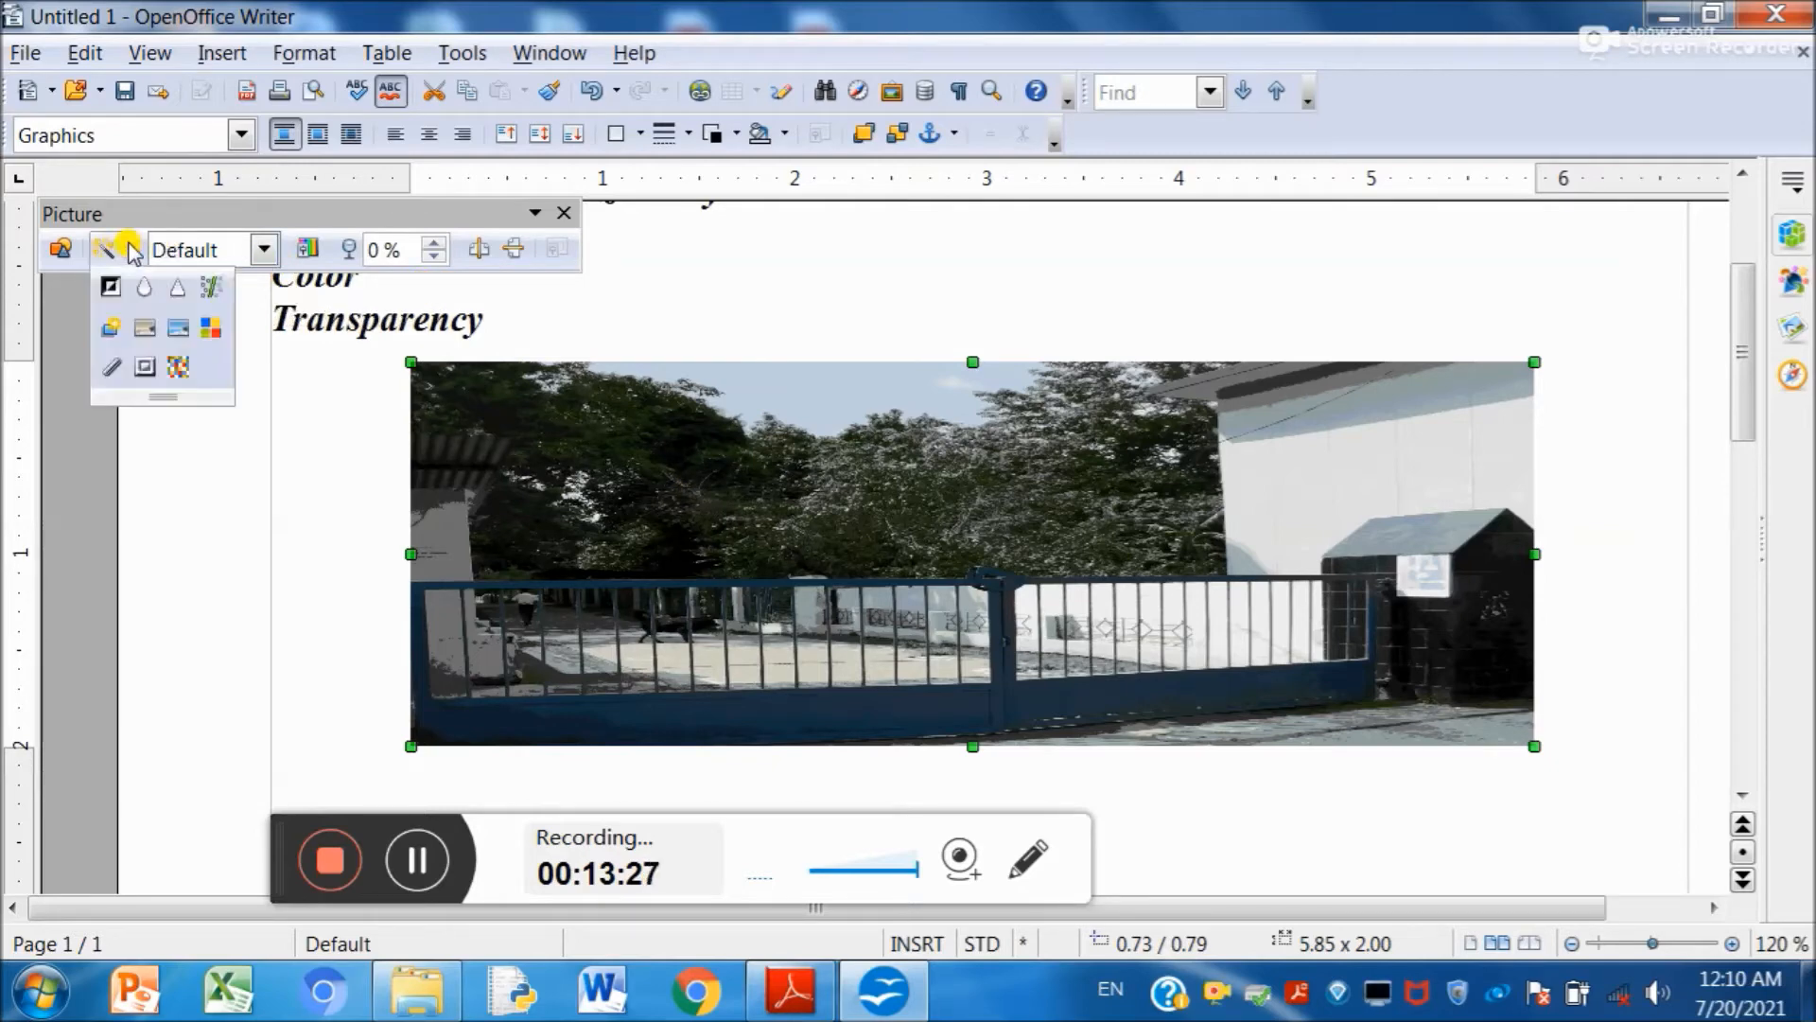
left_click(176, 332)
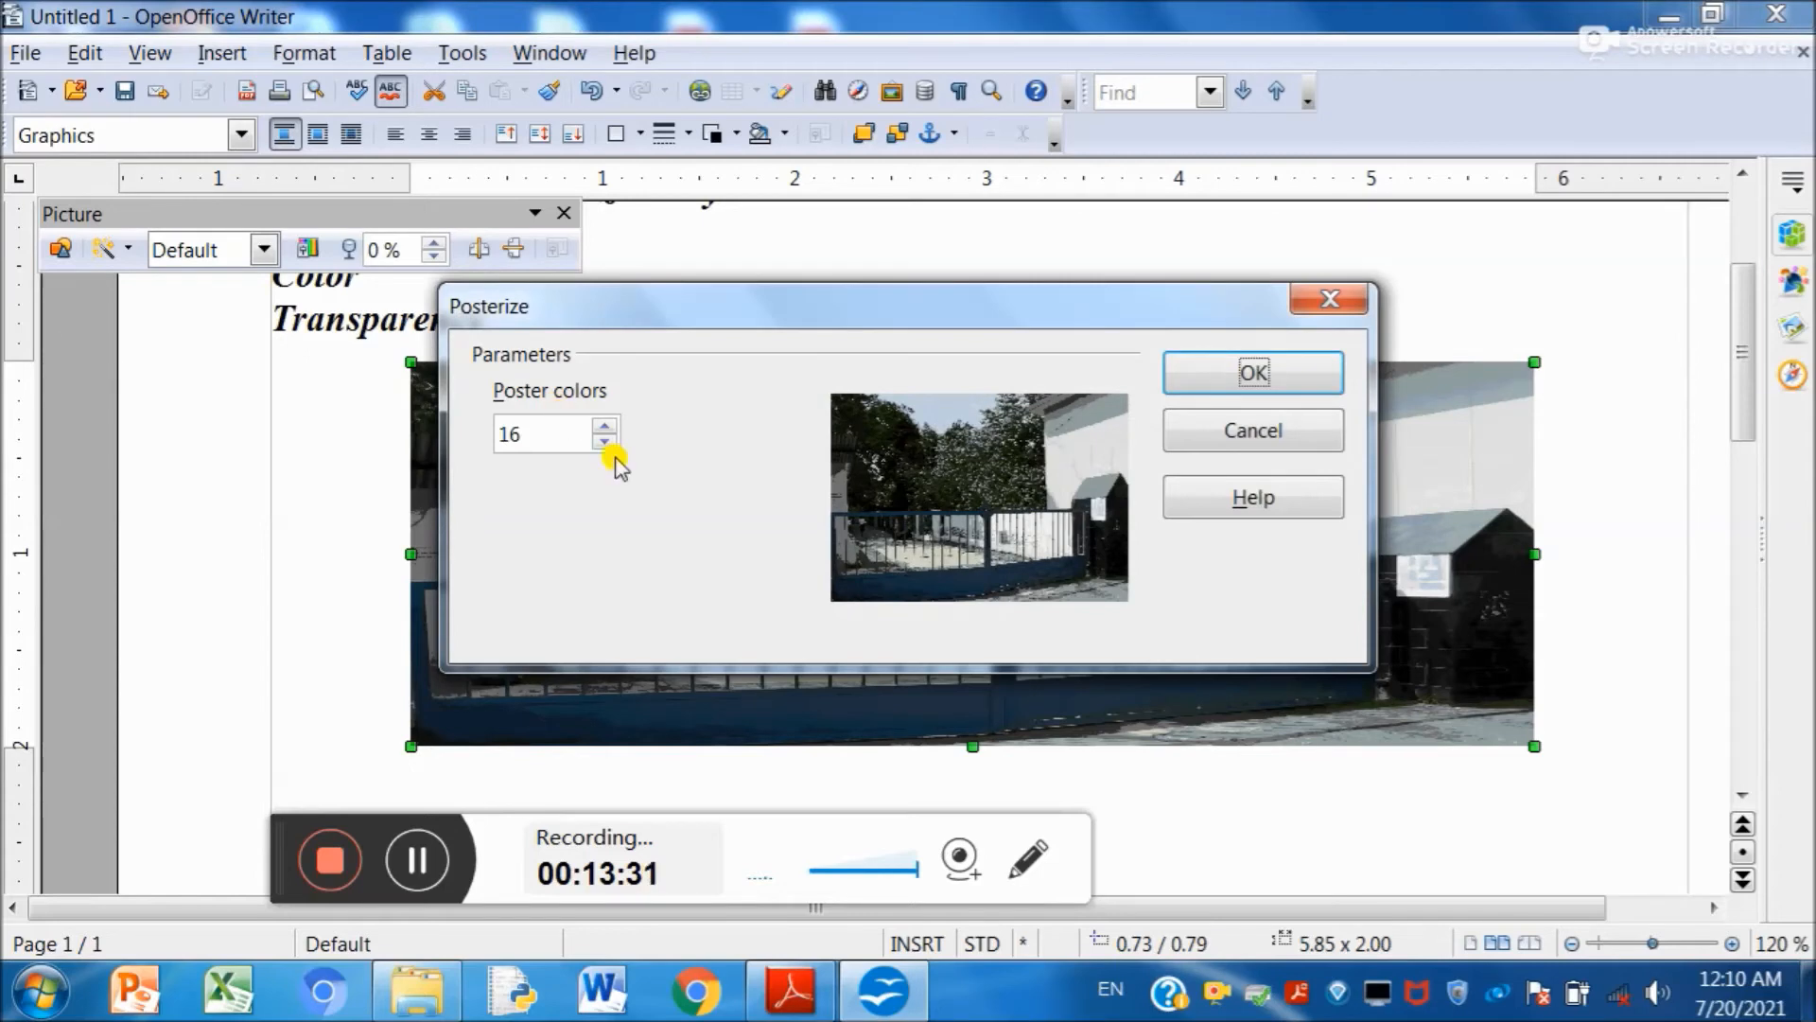
left_click(603, 443)
left_click(603, 442)
left_click(603, 443)
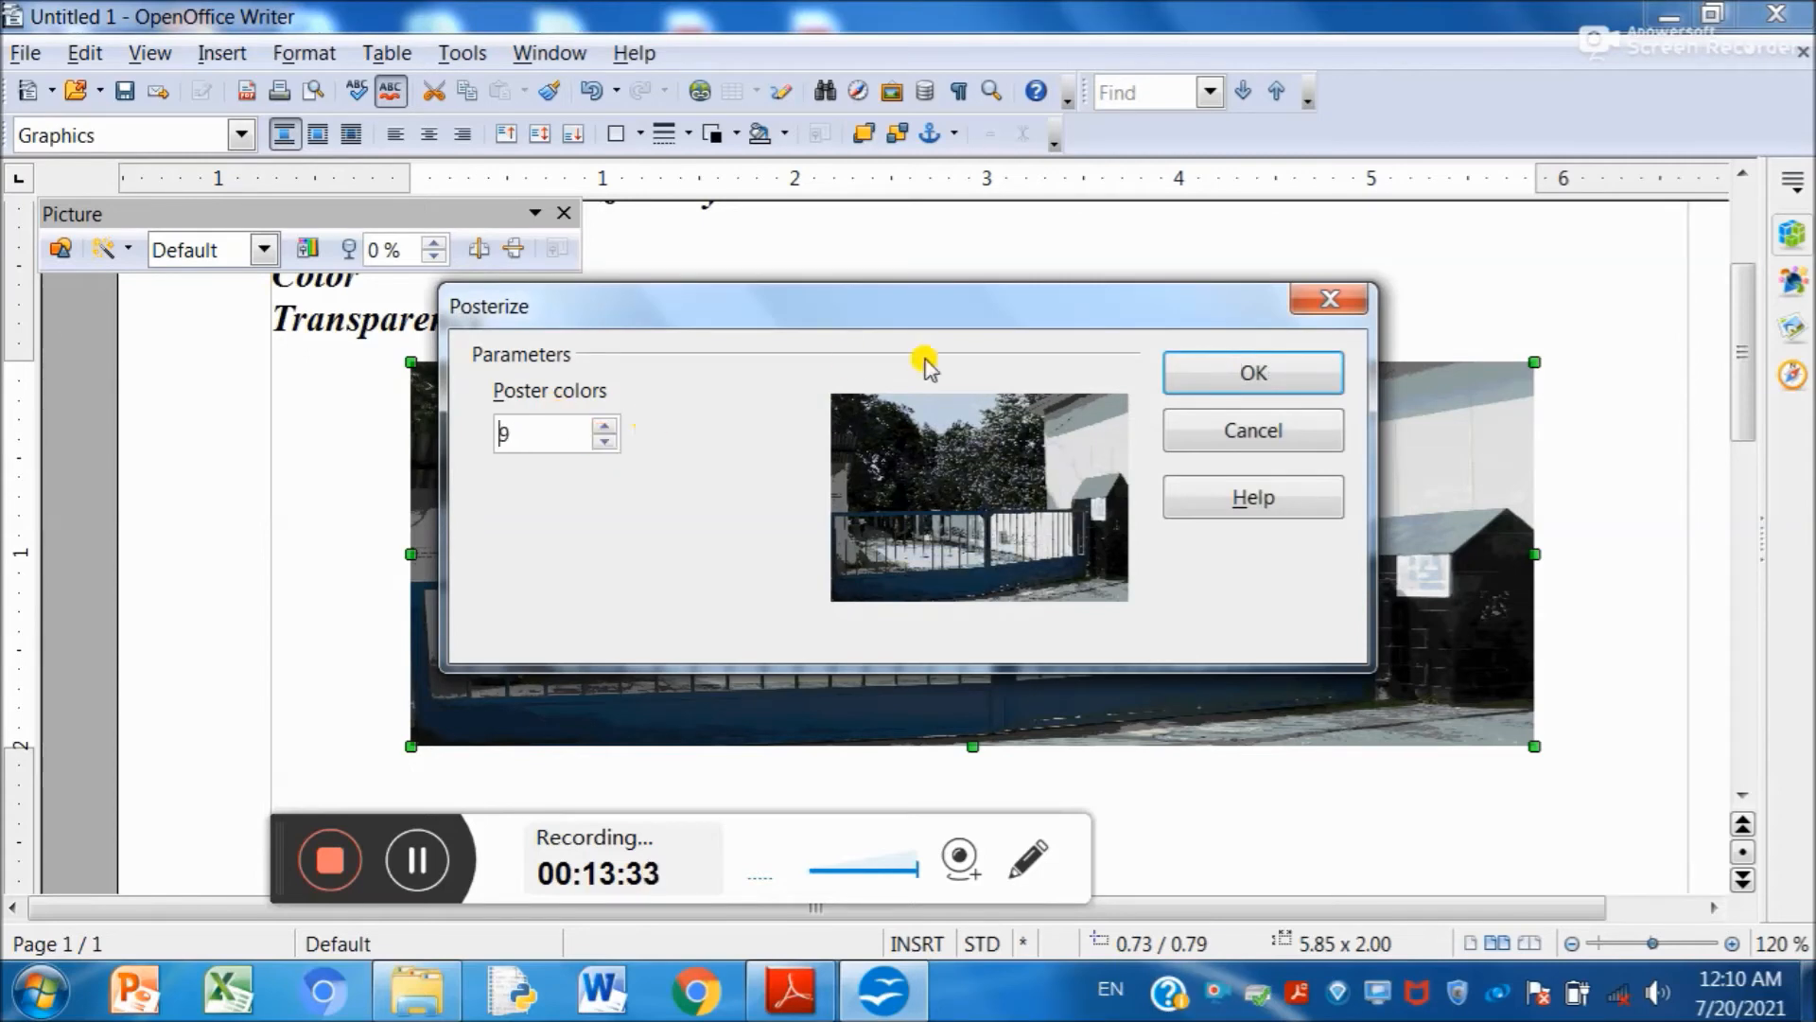
left_click(1195, 375)
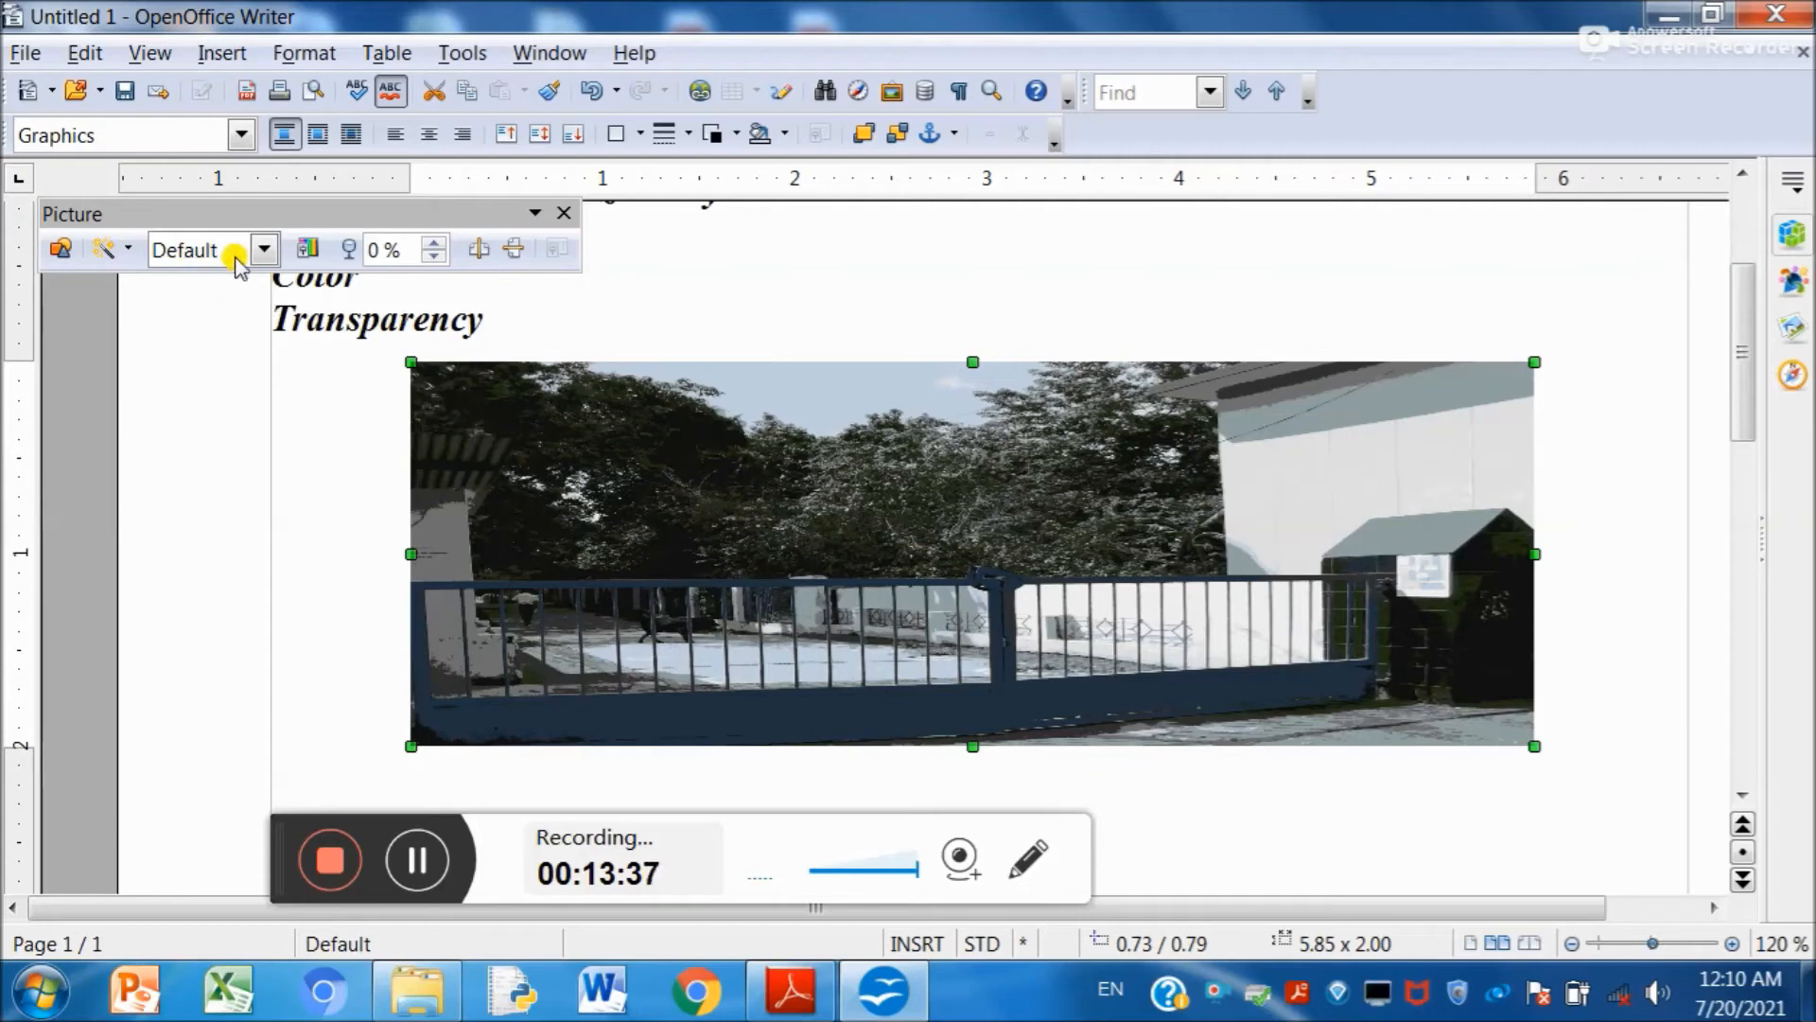
- Undo the Posterize changes on the gate image and move the image below the Transparency line
key("ctrl+z")
key("ctrl+z")
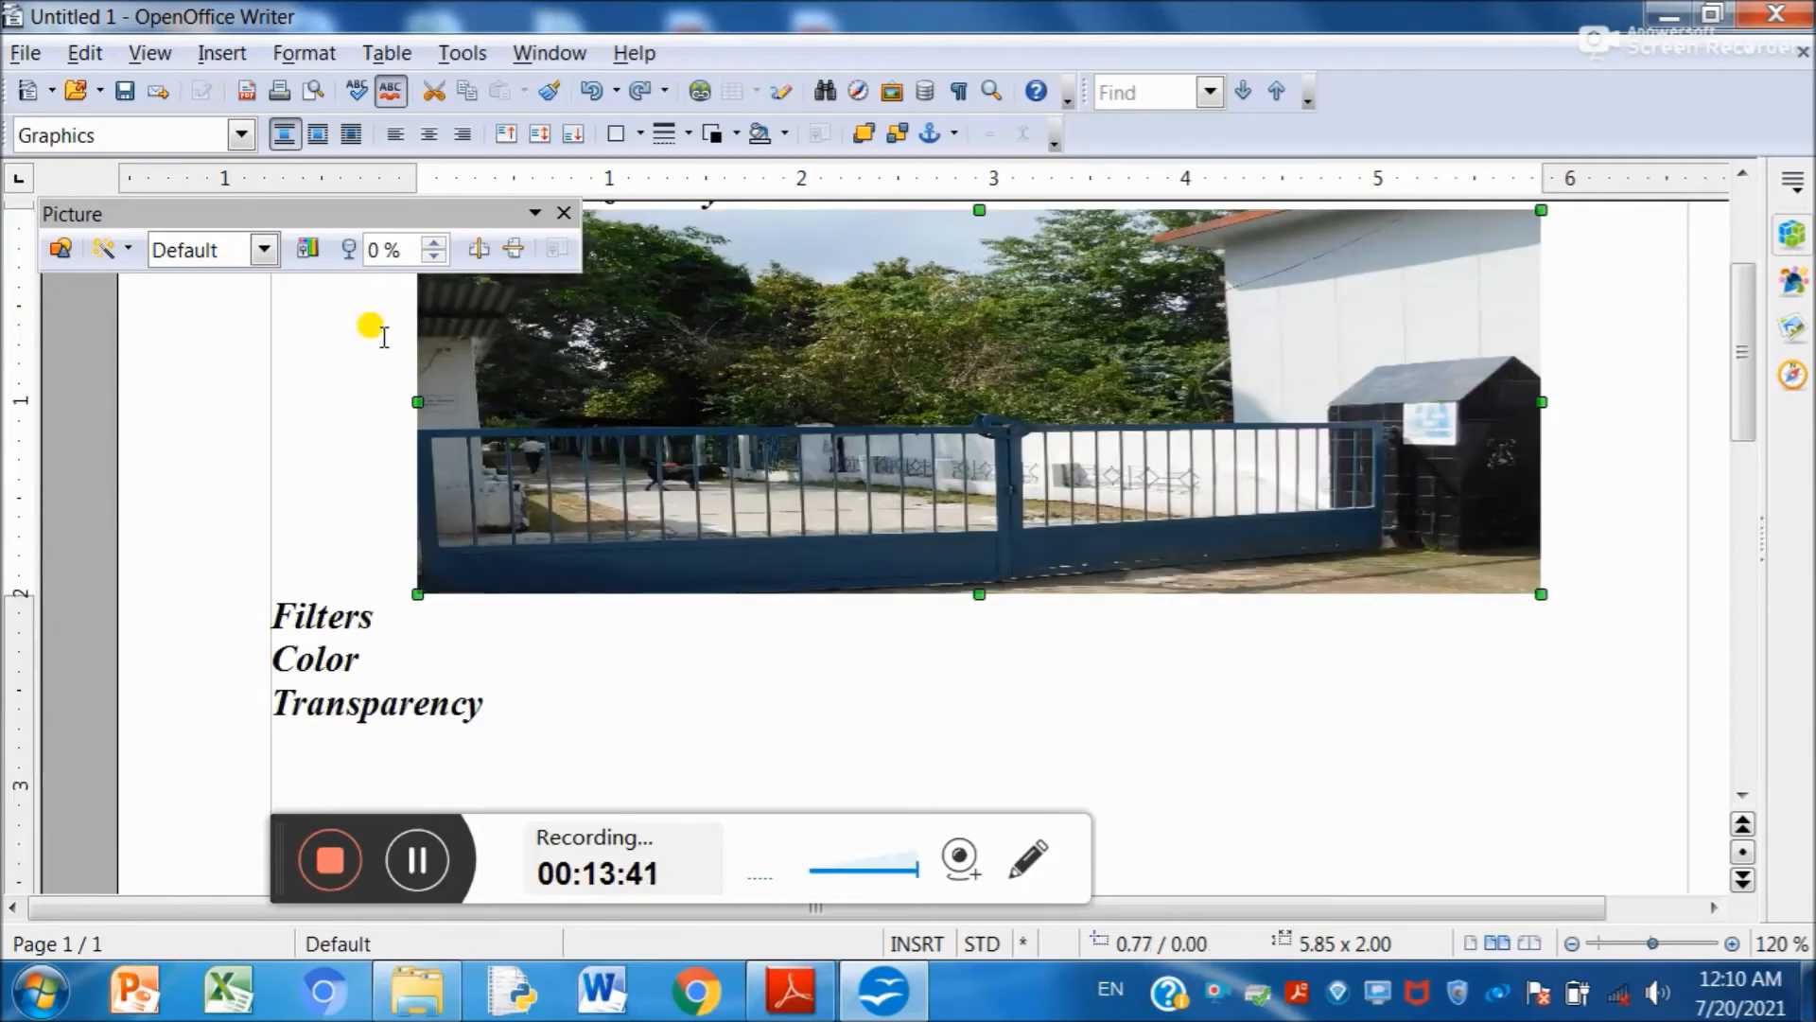
left_click_drag(640, 349, 612, 515)
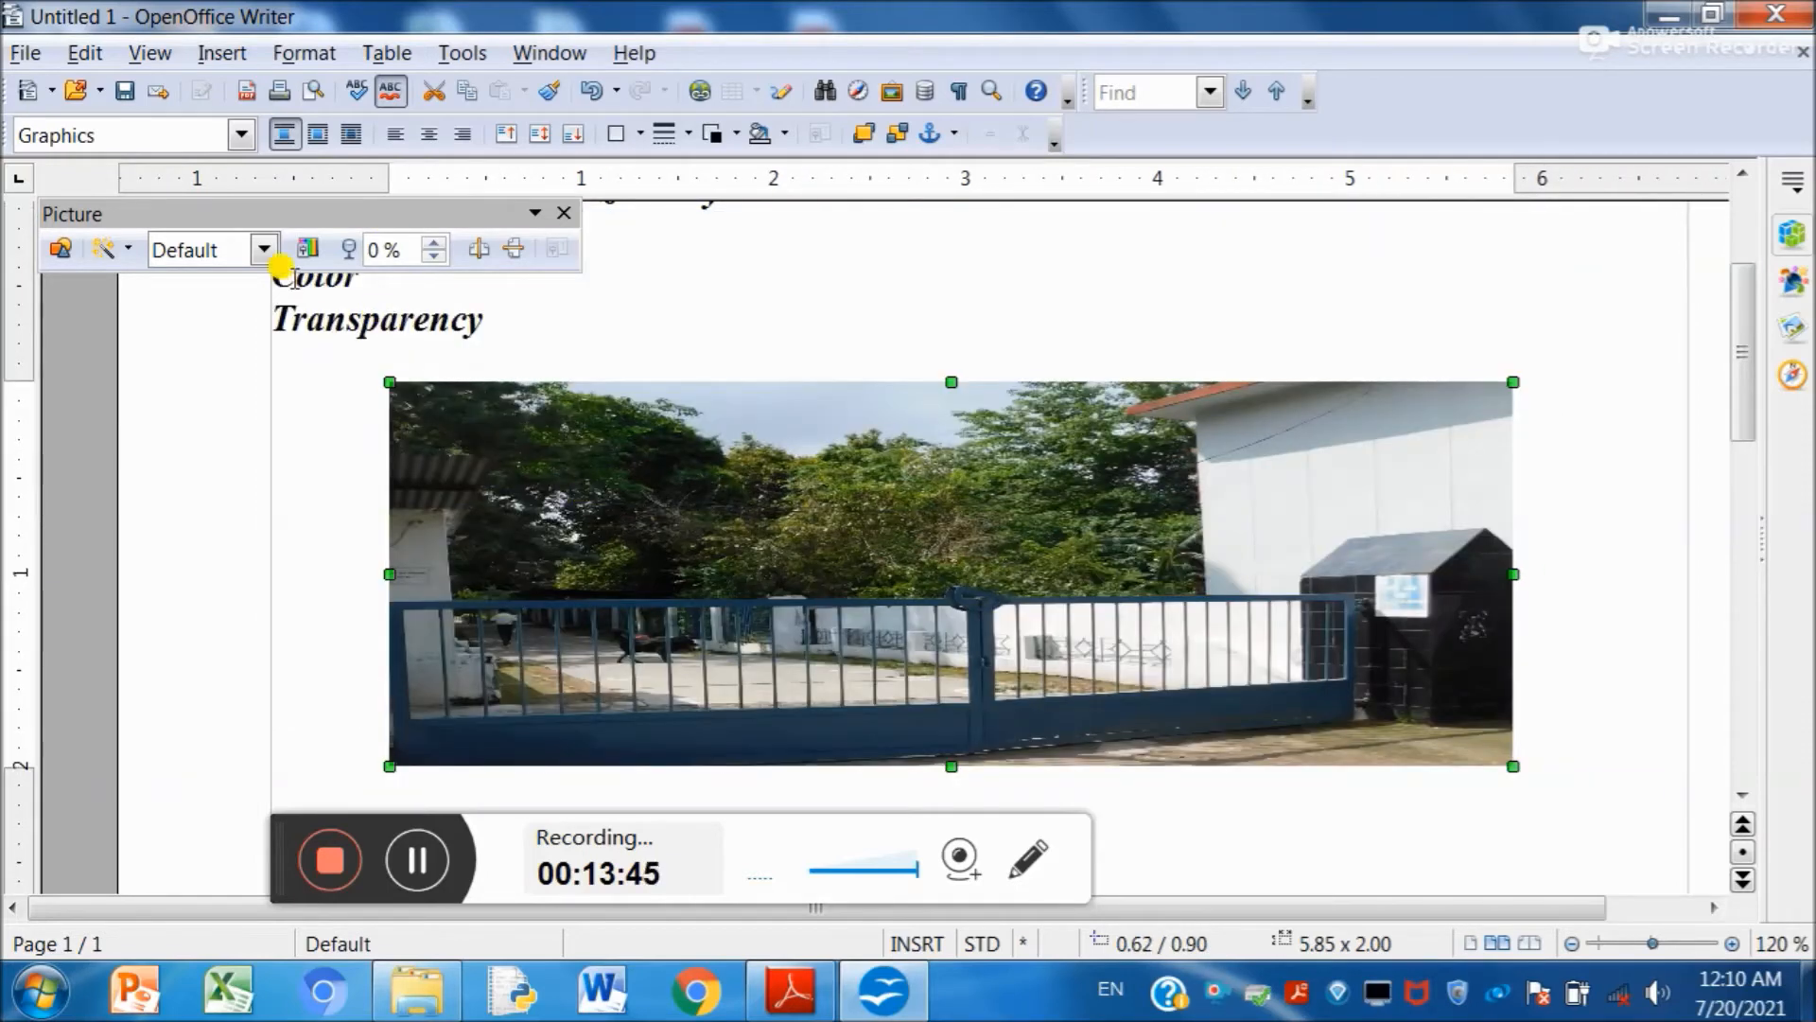
- Switch to 402-IT_ClassX.pdf in Adobe Reader to read the Pop Art description, and return to the Writer document
left_click(112, 250)
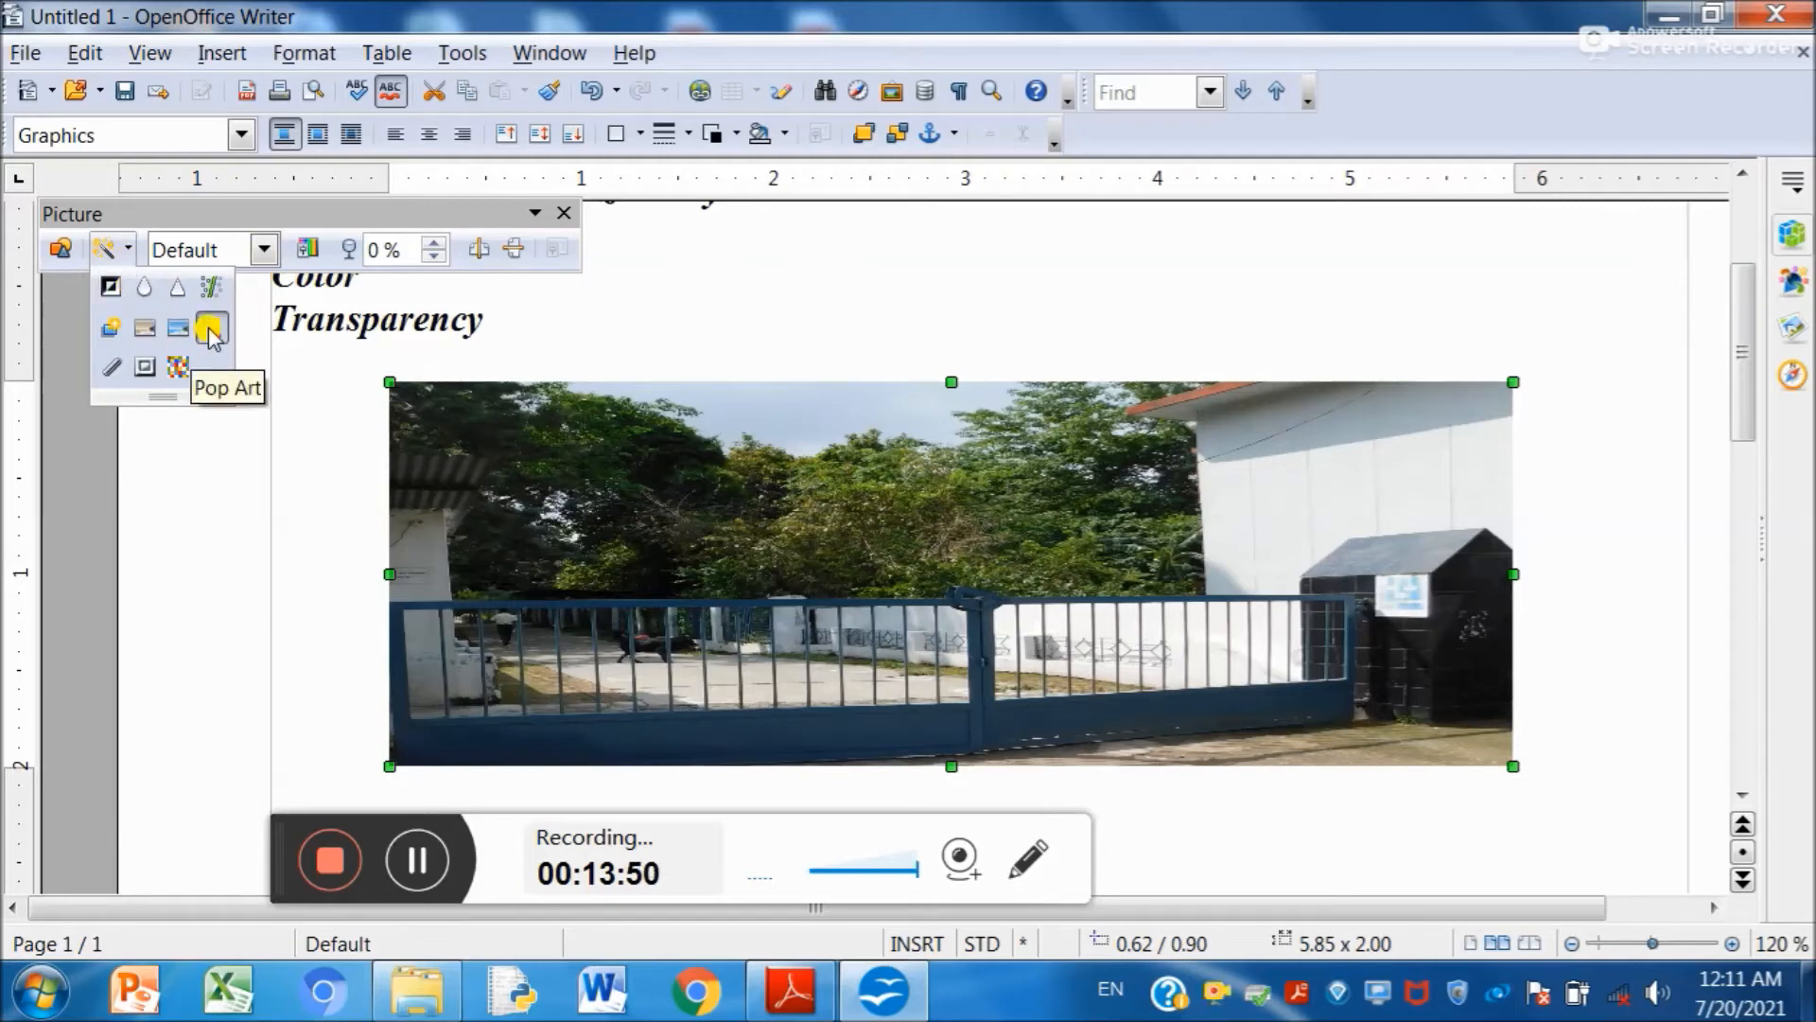
left_click(791, 991)
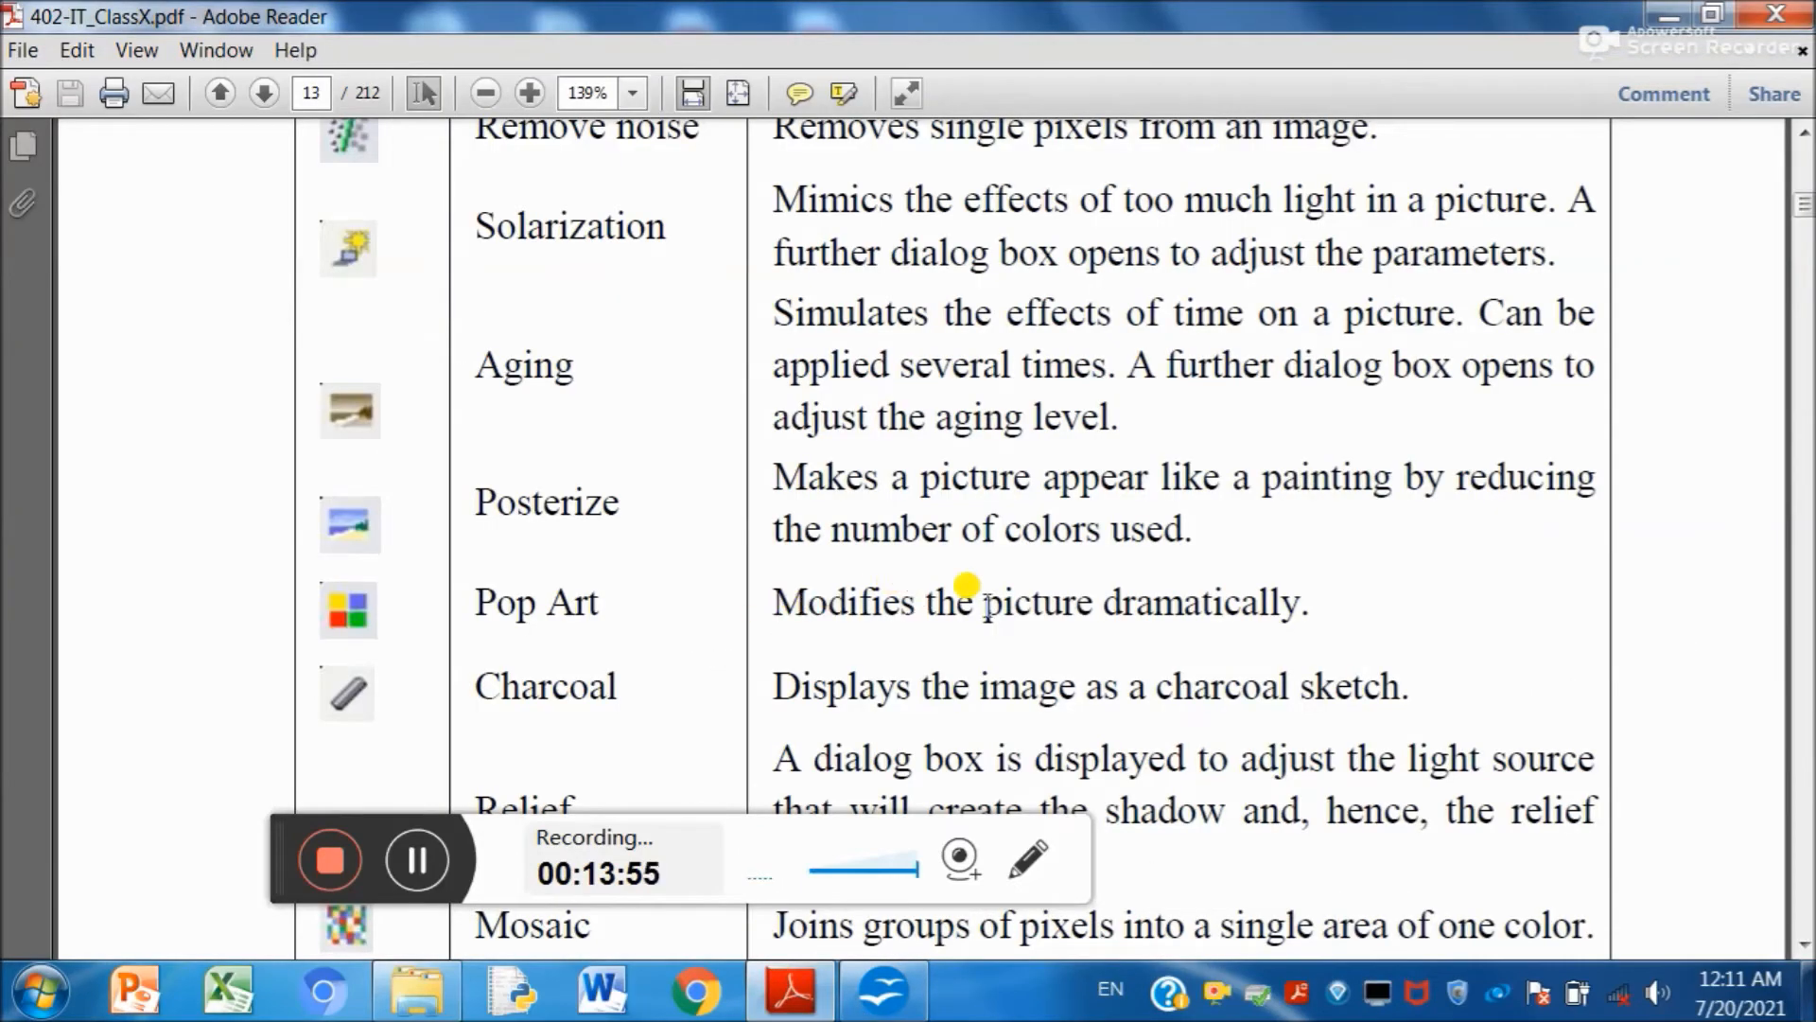
left_click(791, 991)
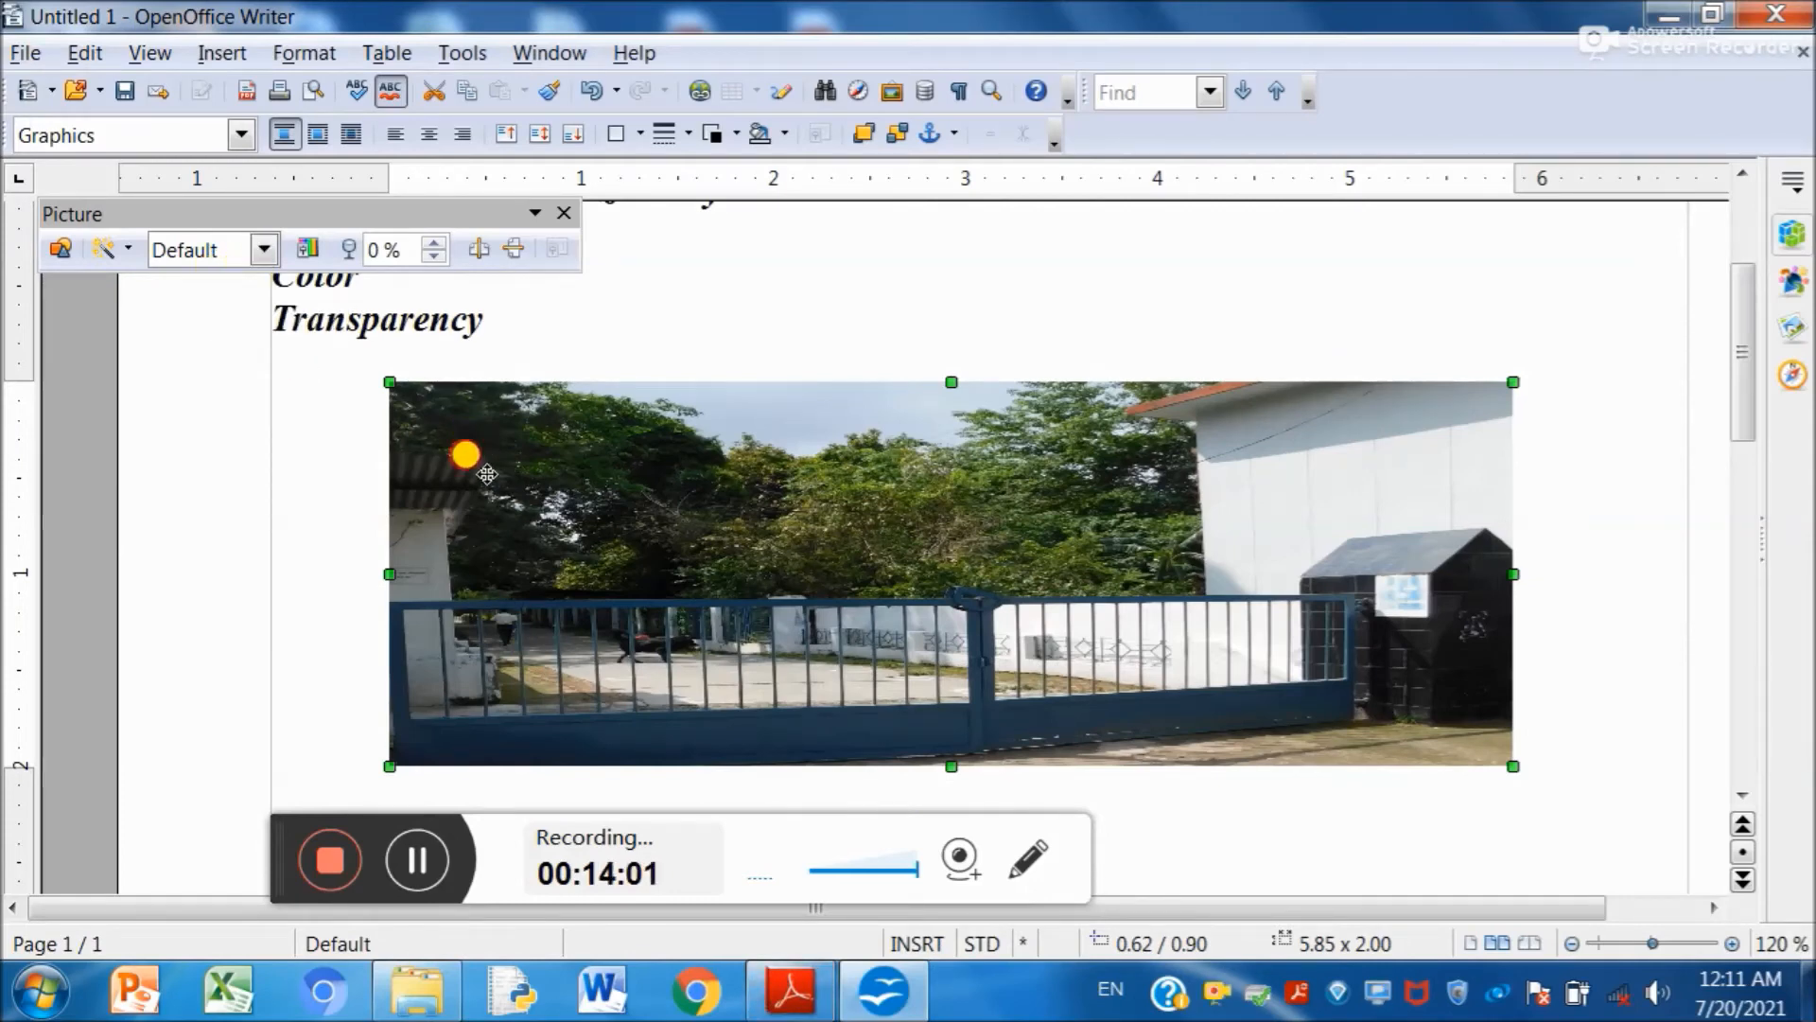
- Apply the Pop Art filter to the gate image and undo it
left_click(128, 250)
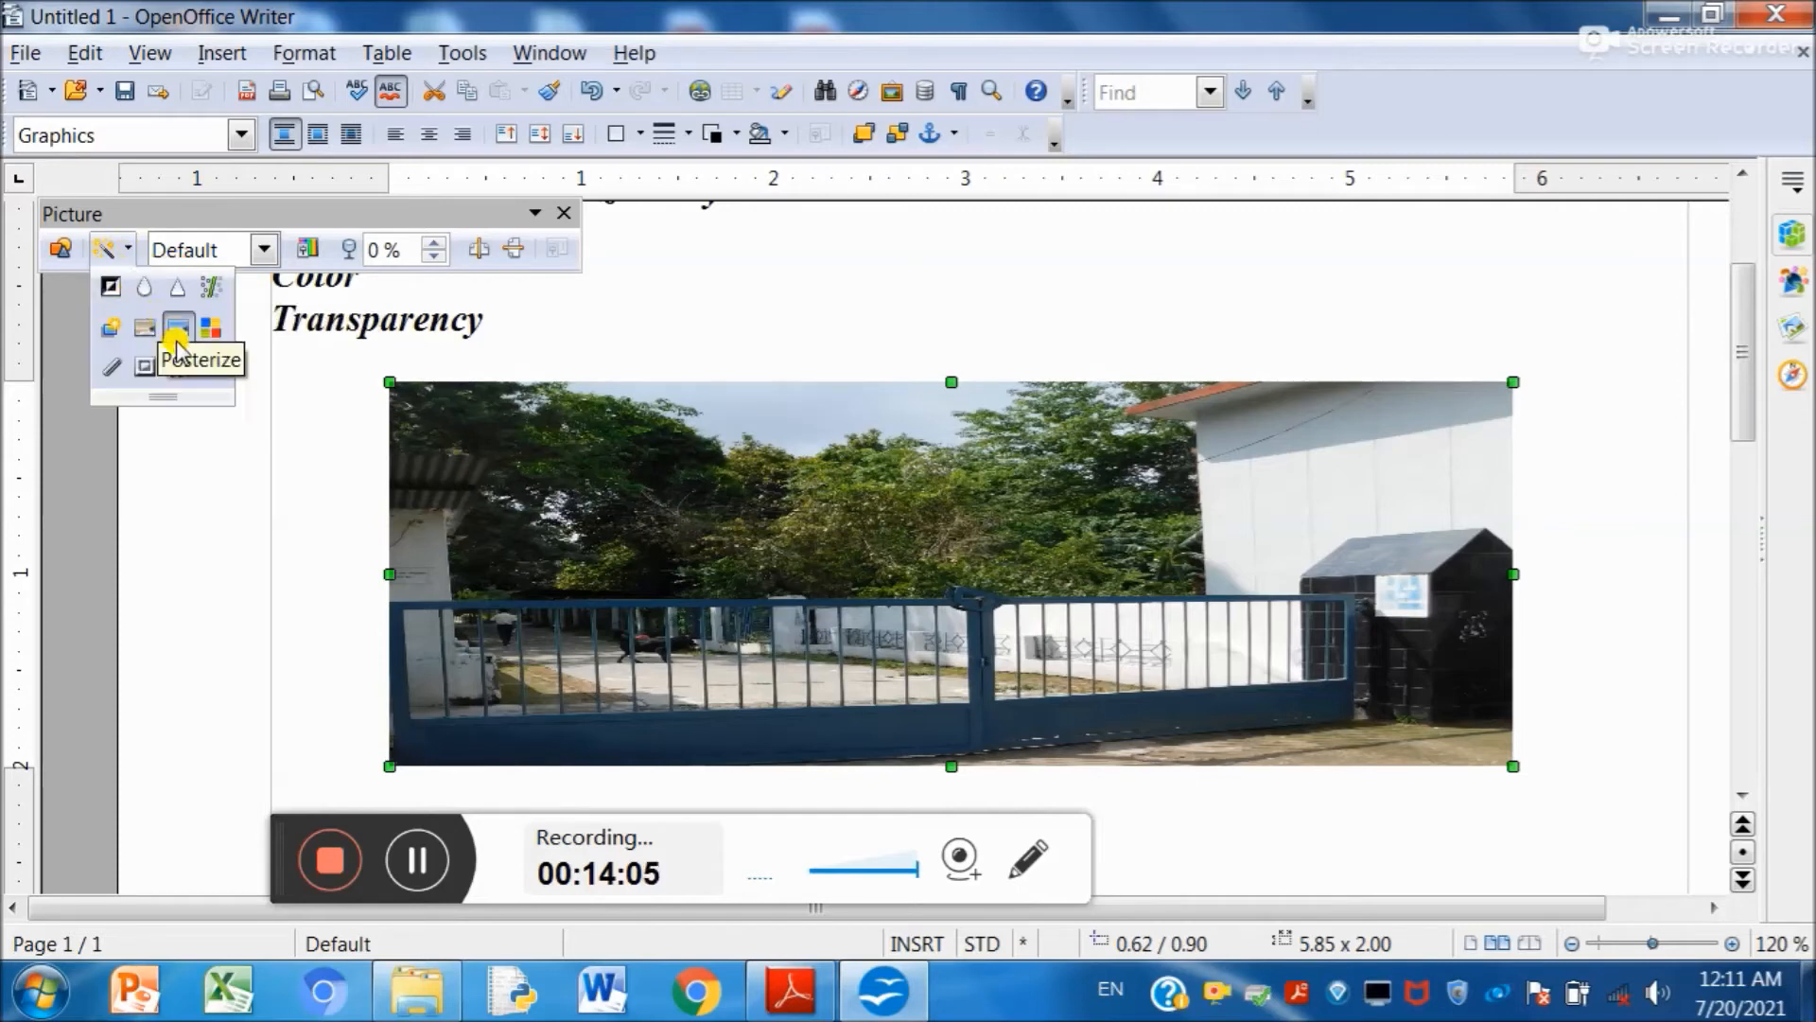
left_click(211, 328)
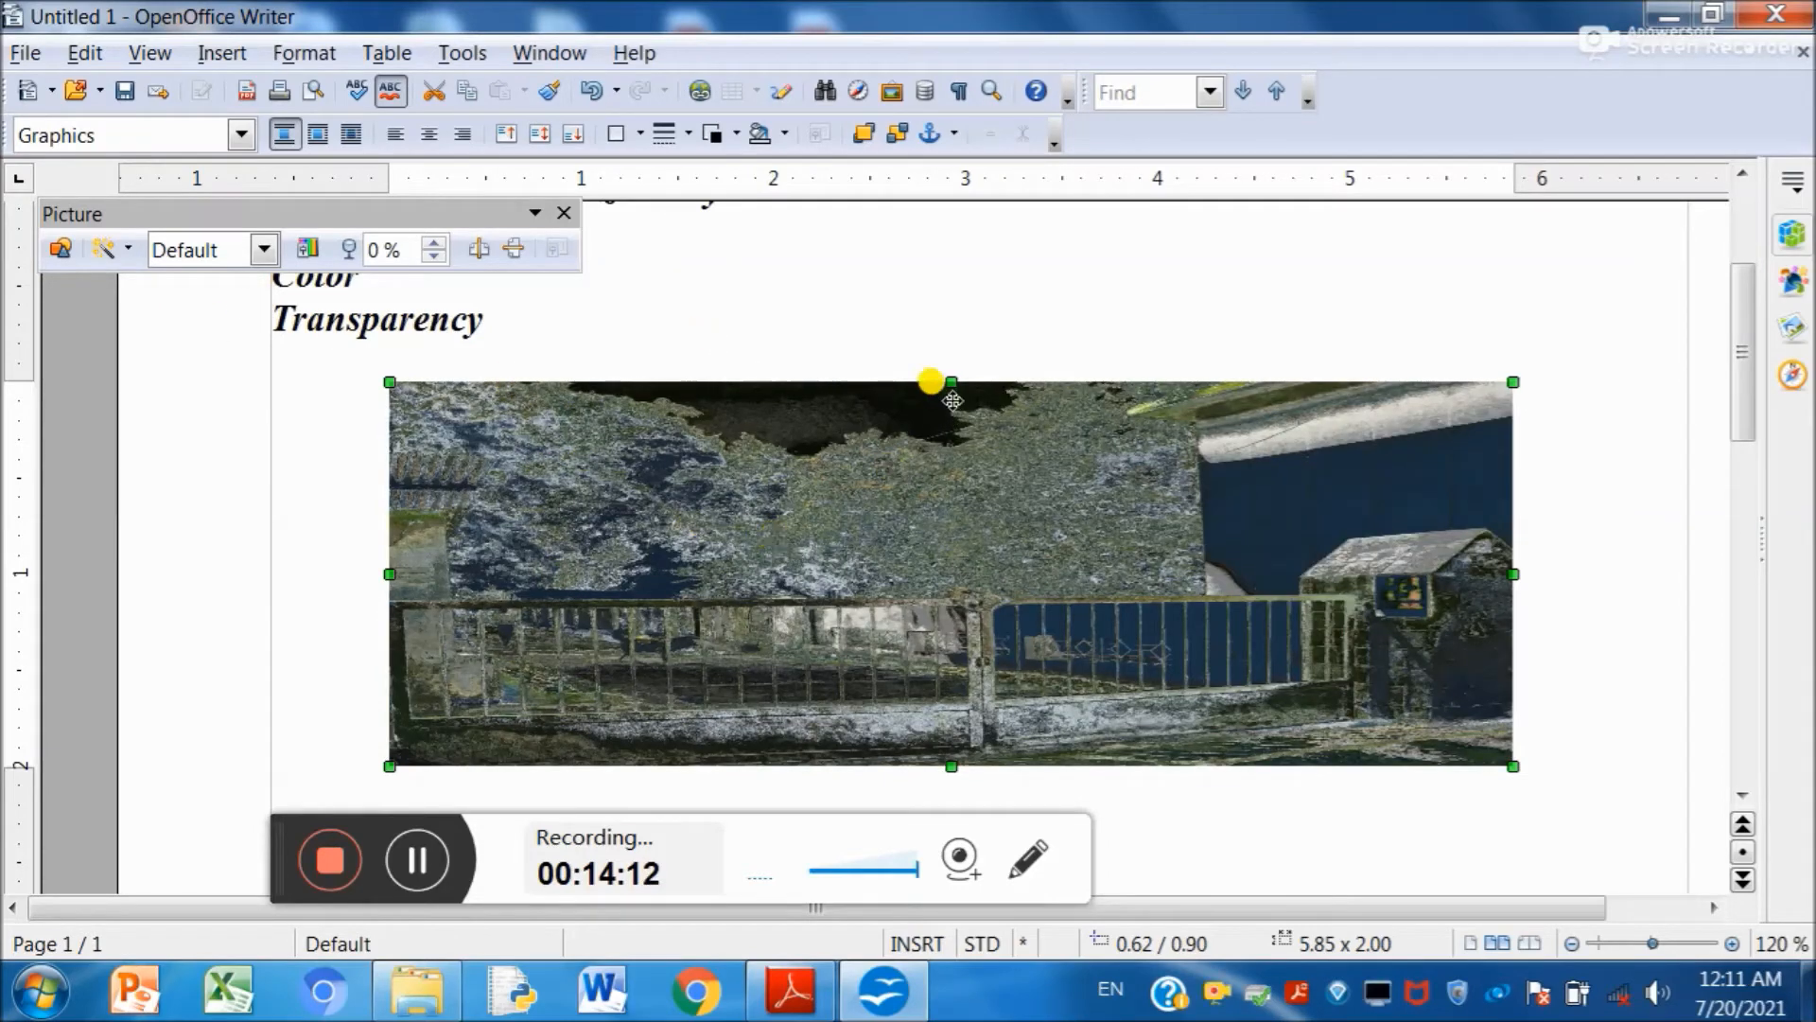
left_click_drag(949, 376, 942, 326)
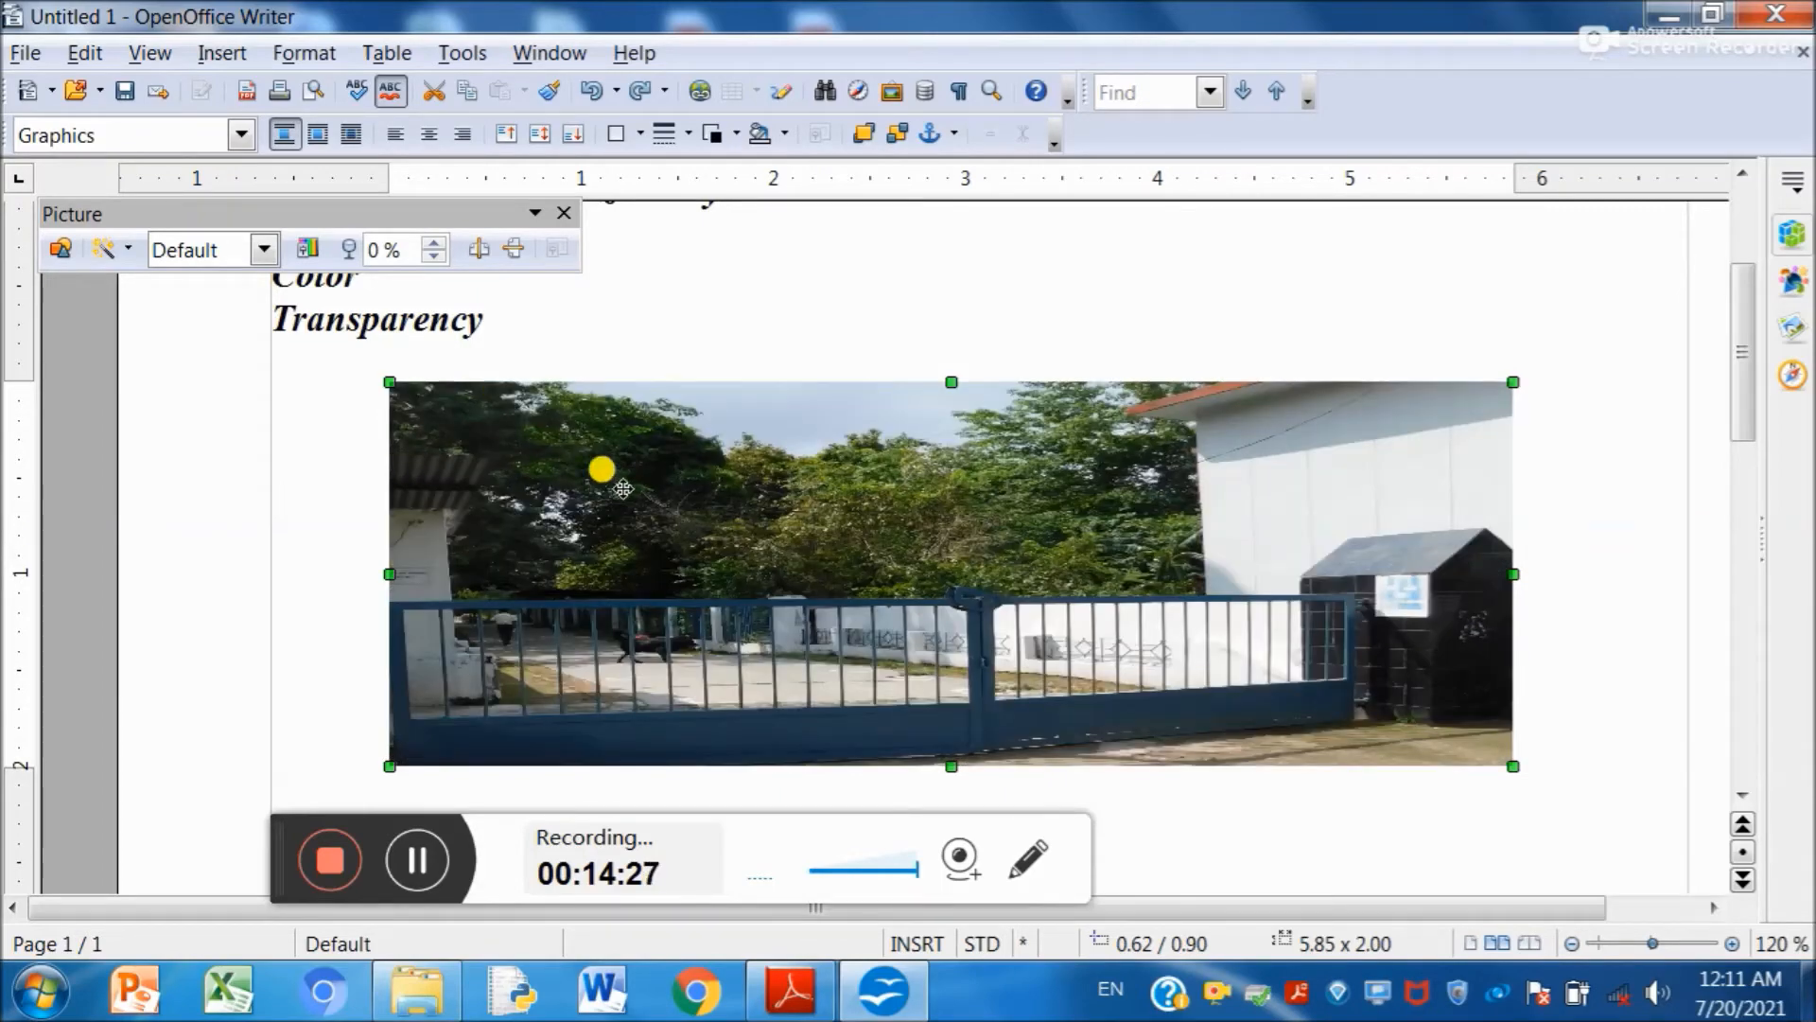
- Switch to 402-IT_ClassX.pdf in Adobe Reader to read the Charcoal description, and return to the Writer document
left_click(129, 250)
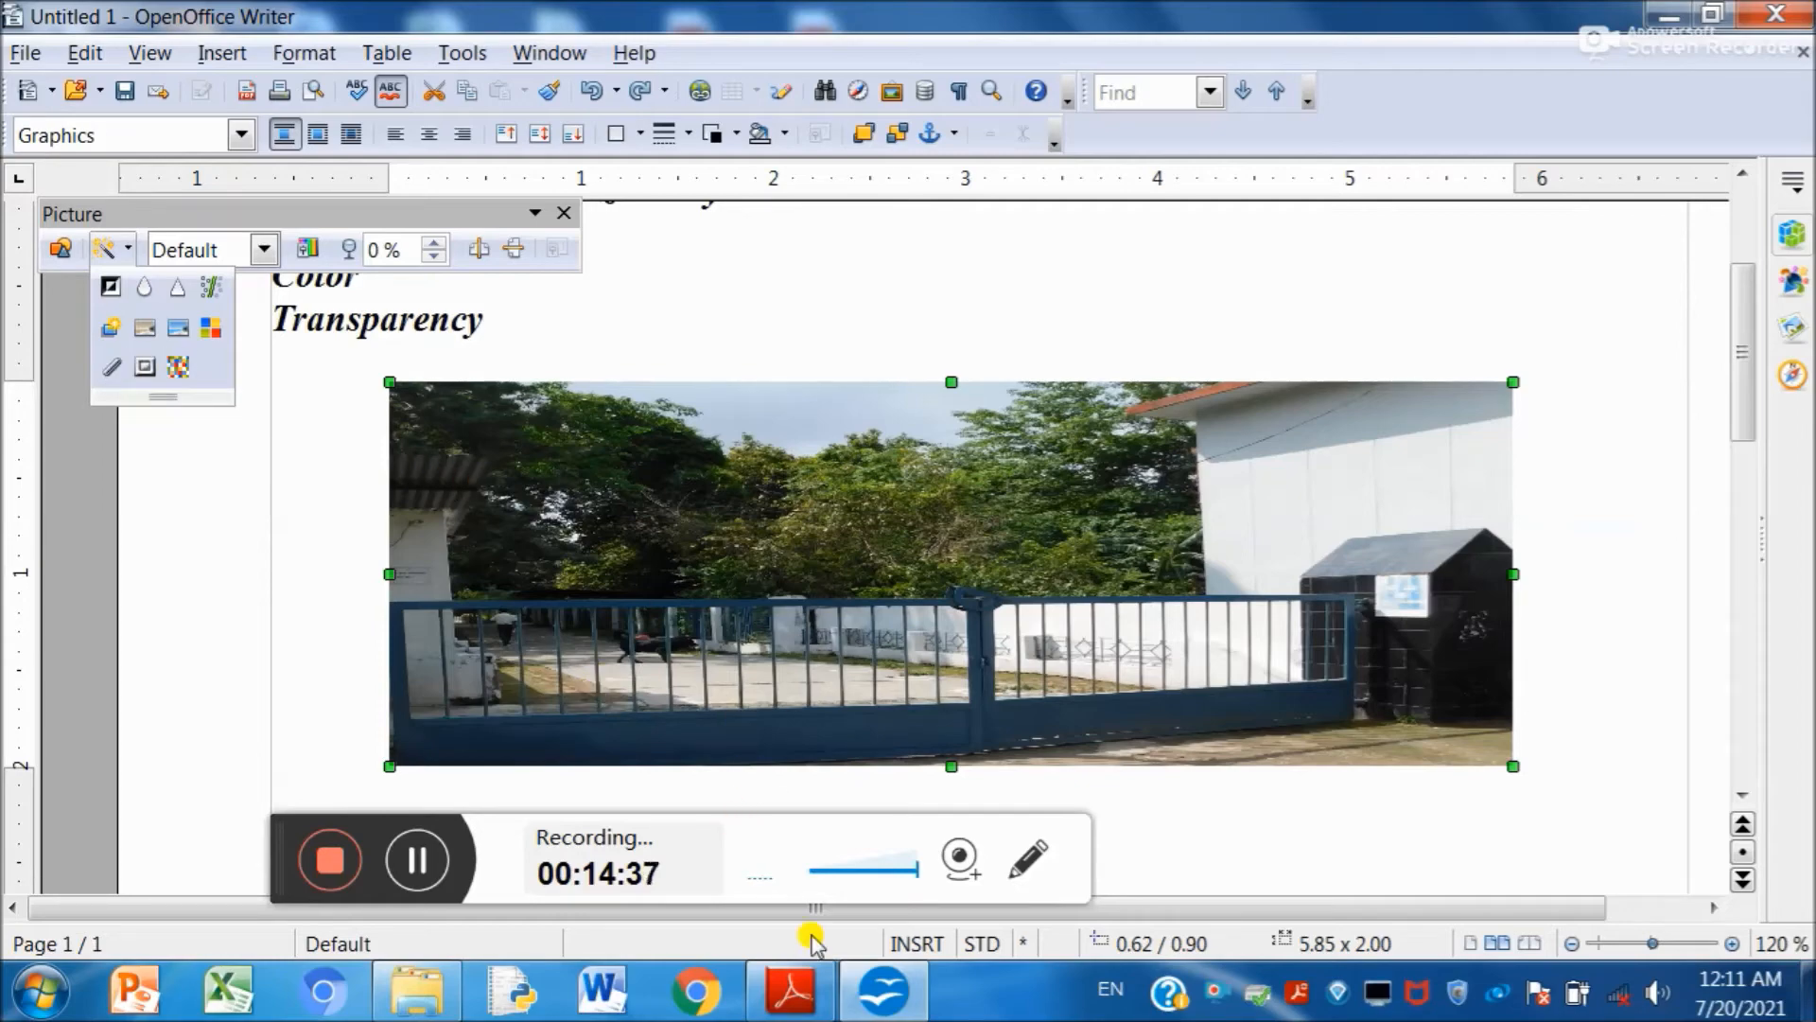
left_click(804, 993)
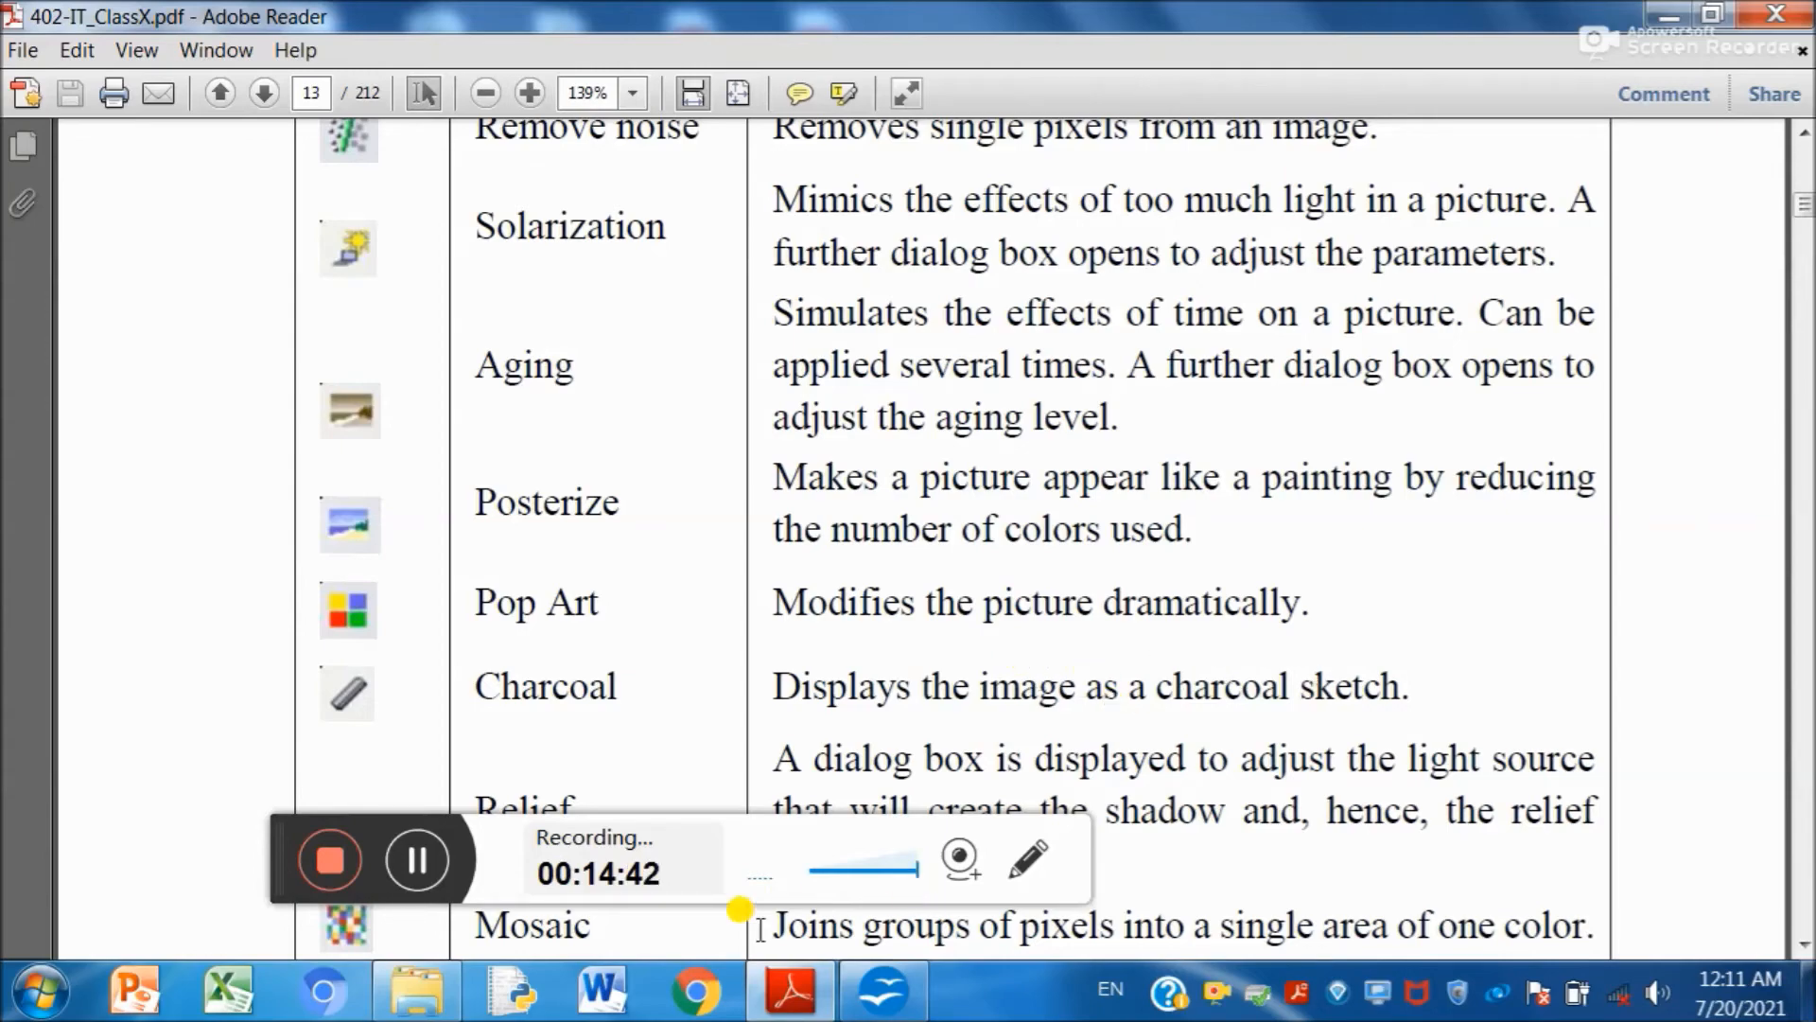
left_click(793, 1010)
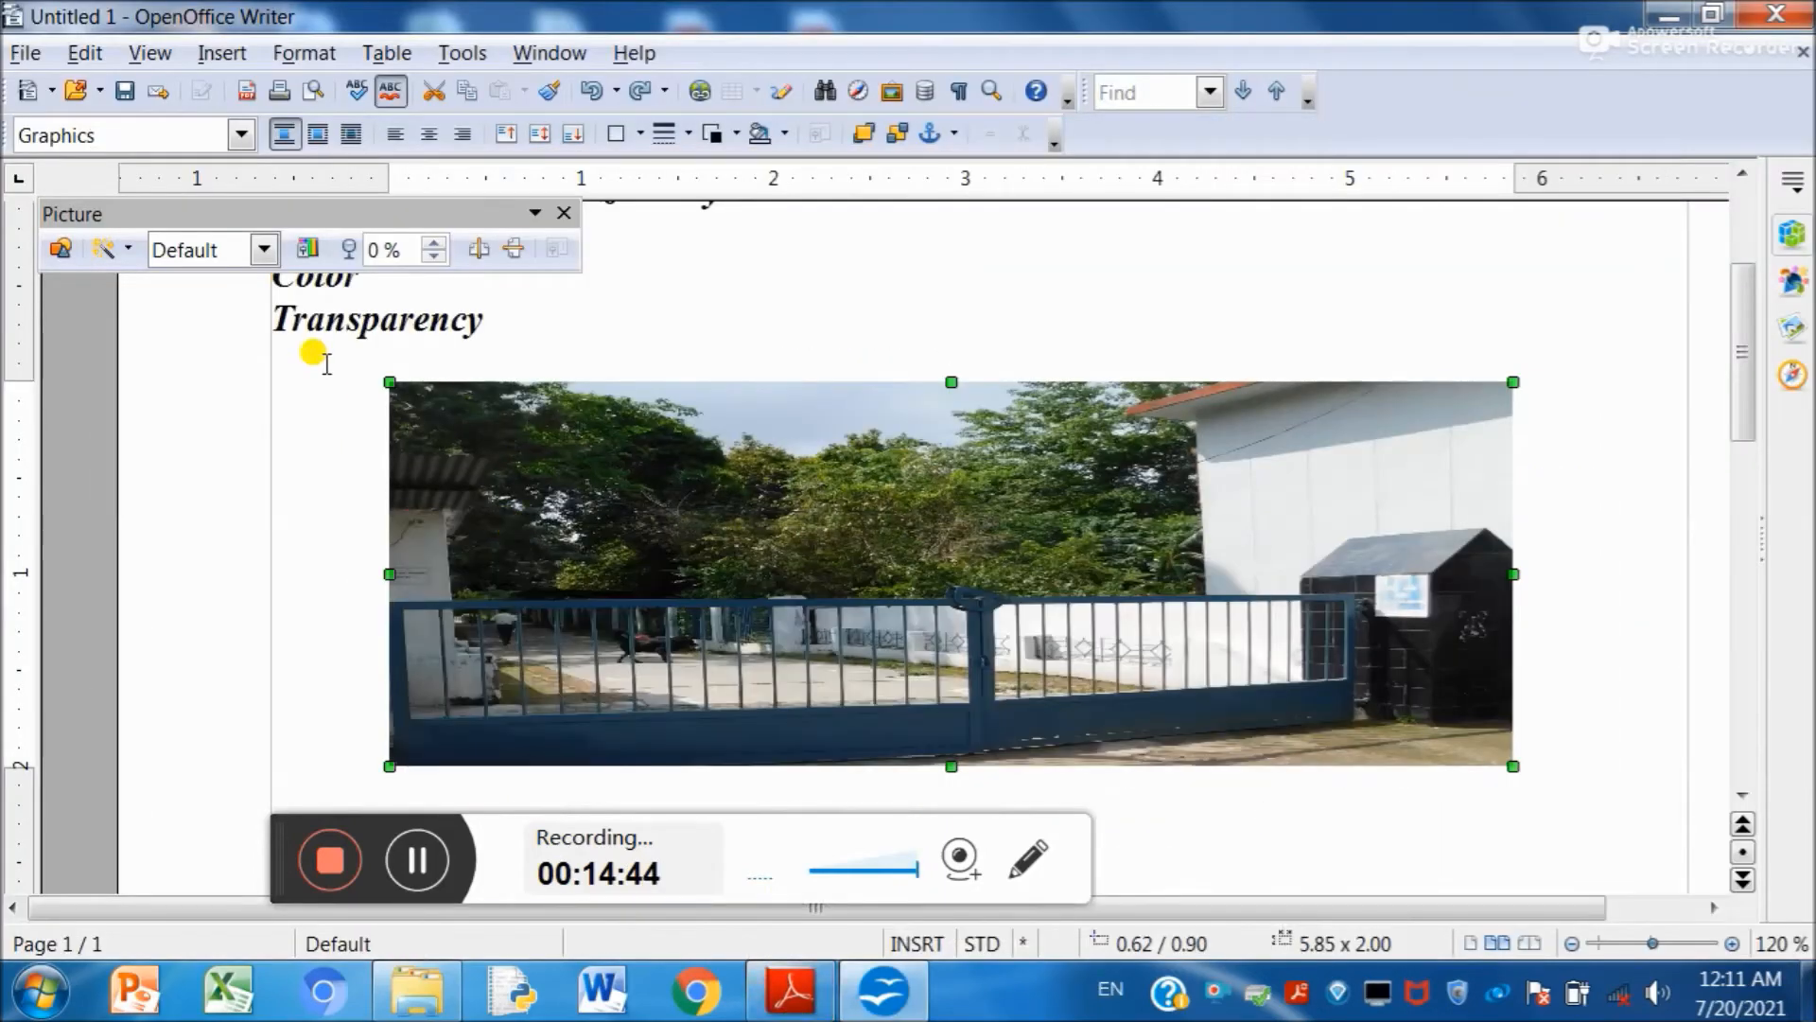
- Apply the Charcoal Sketch filter to the gate image below the Transparency line
left_click(265, 250)
left_click(263, 249)
left_click(128, 249)
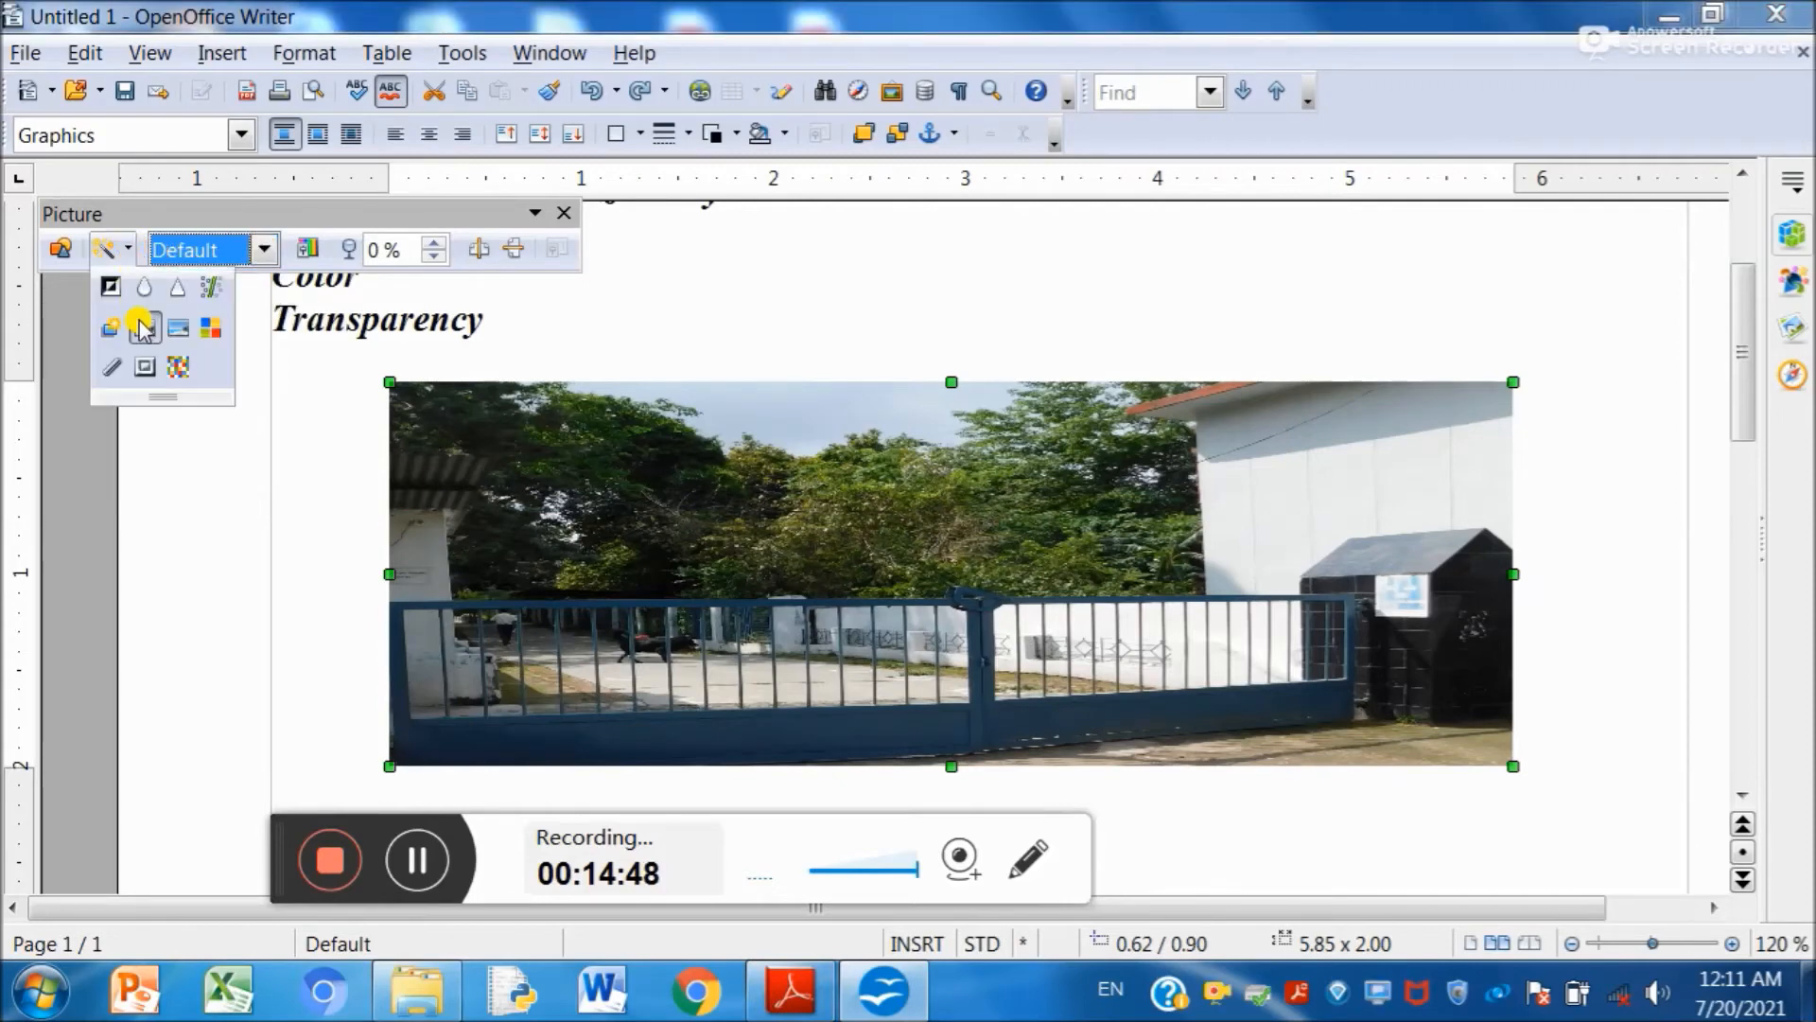
left_click(117, 364)
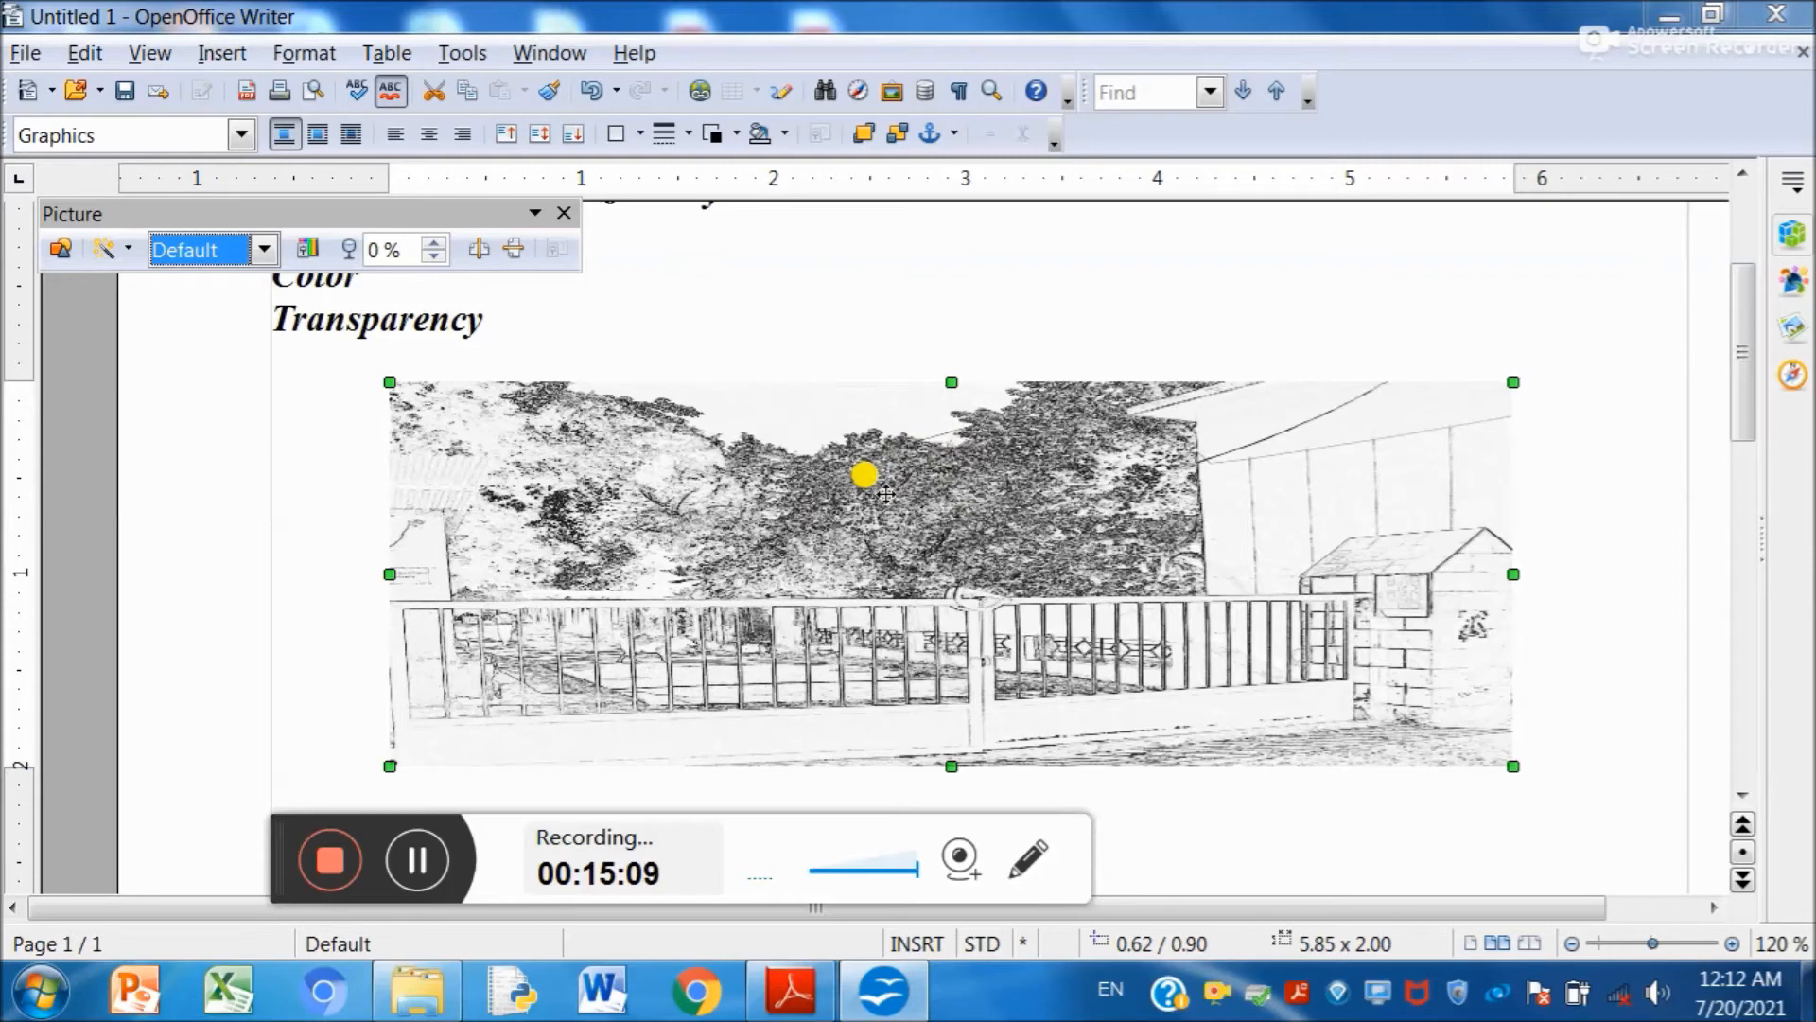
- Undo the Charcoal Sketch filter on the gate image
left_click(127, 250)
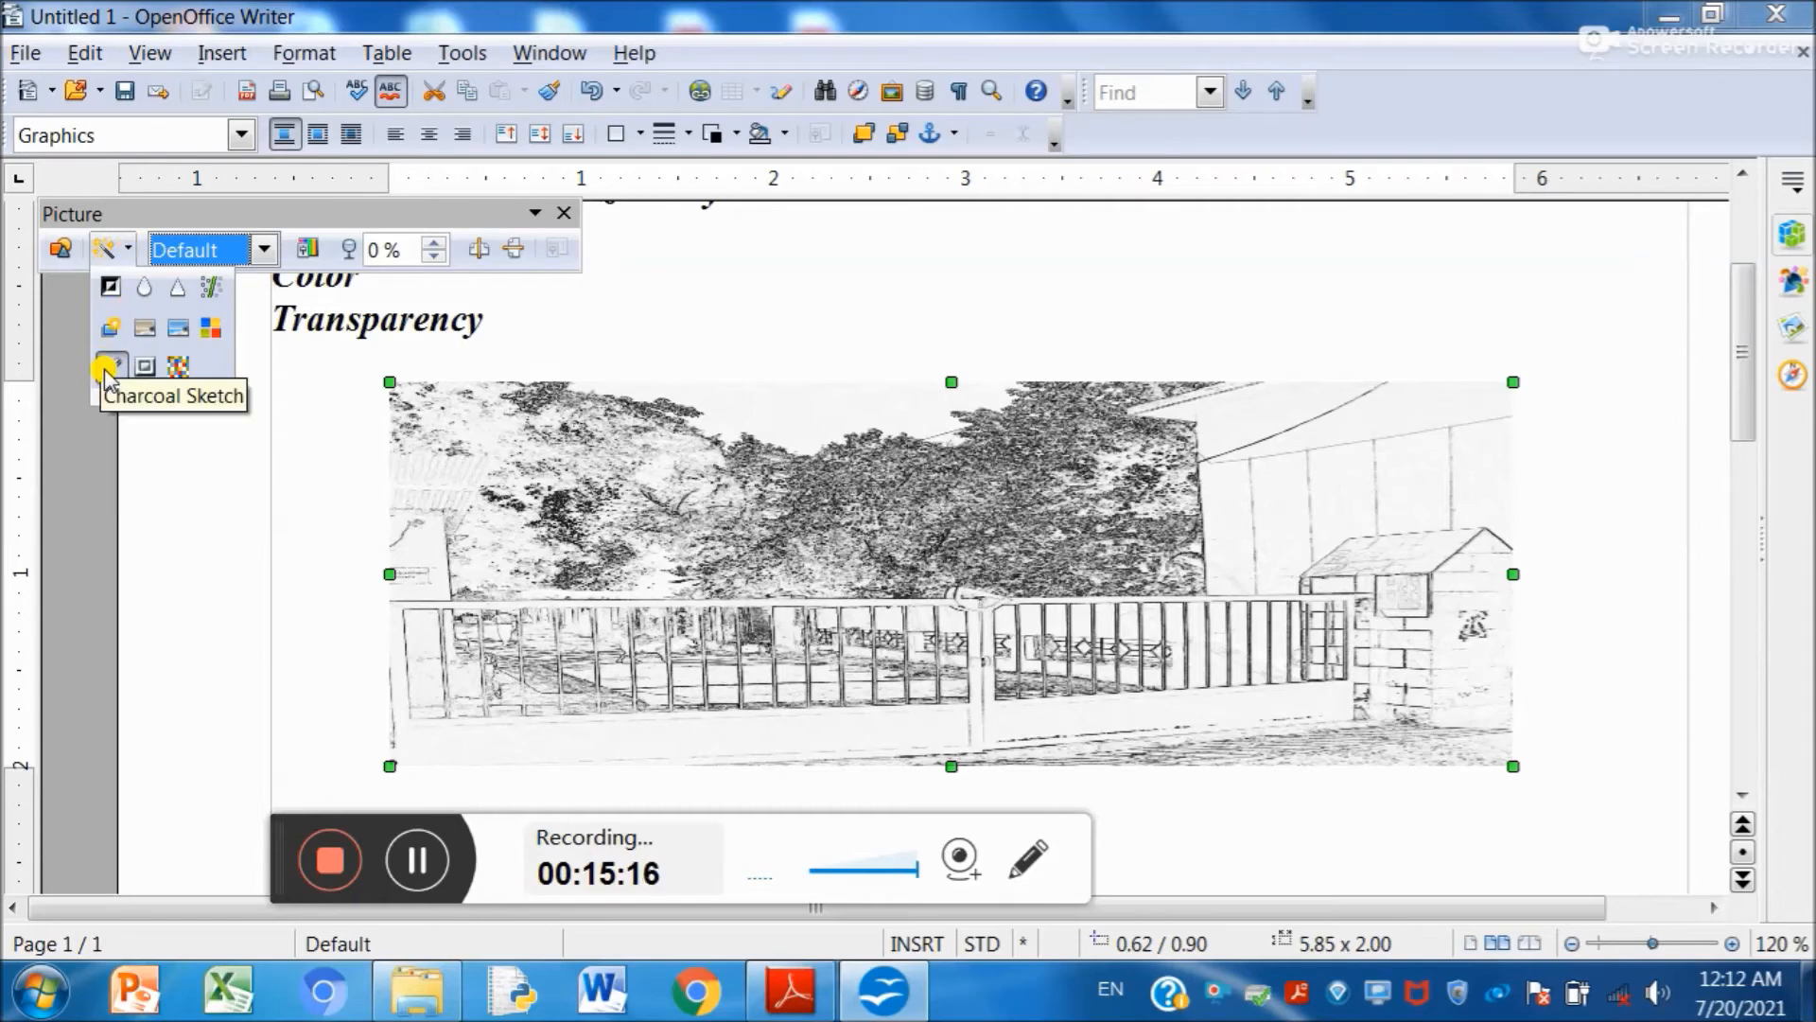
left_click(661, 480)
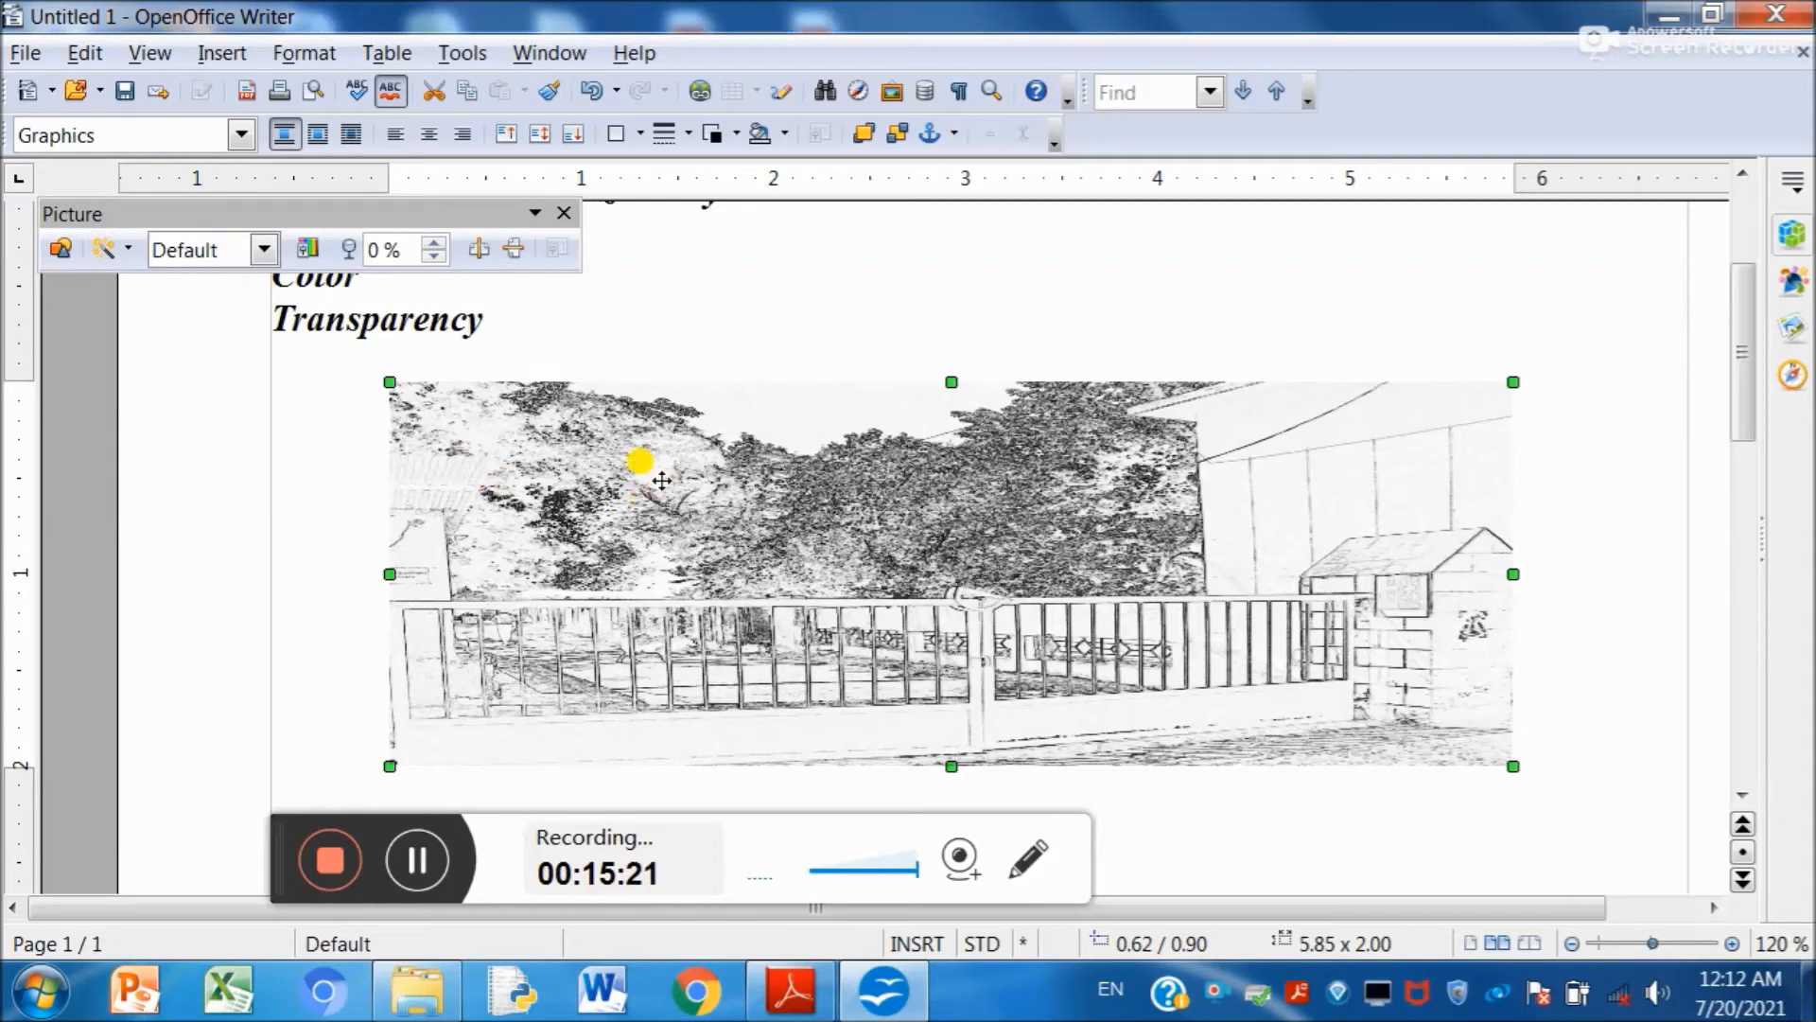
key("ctrl+z")
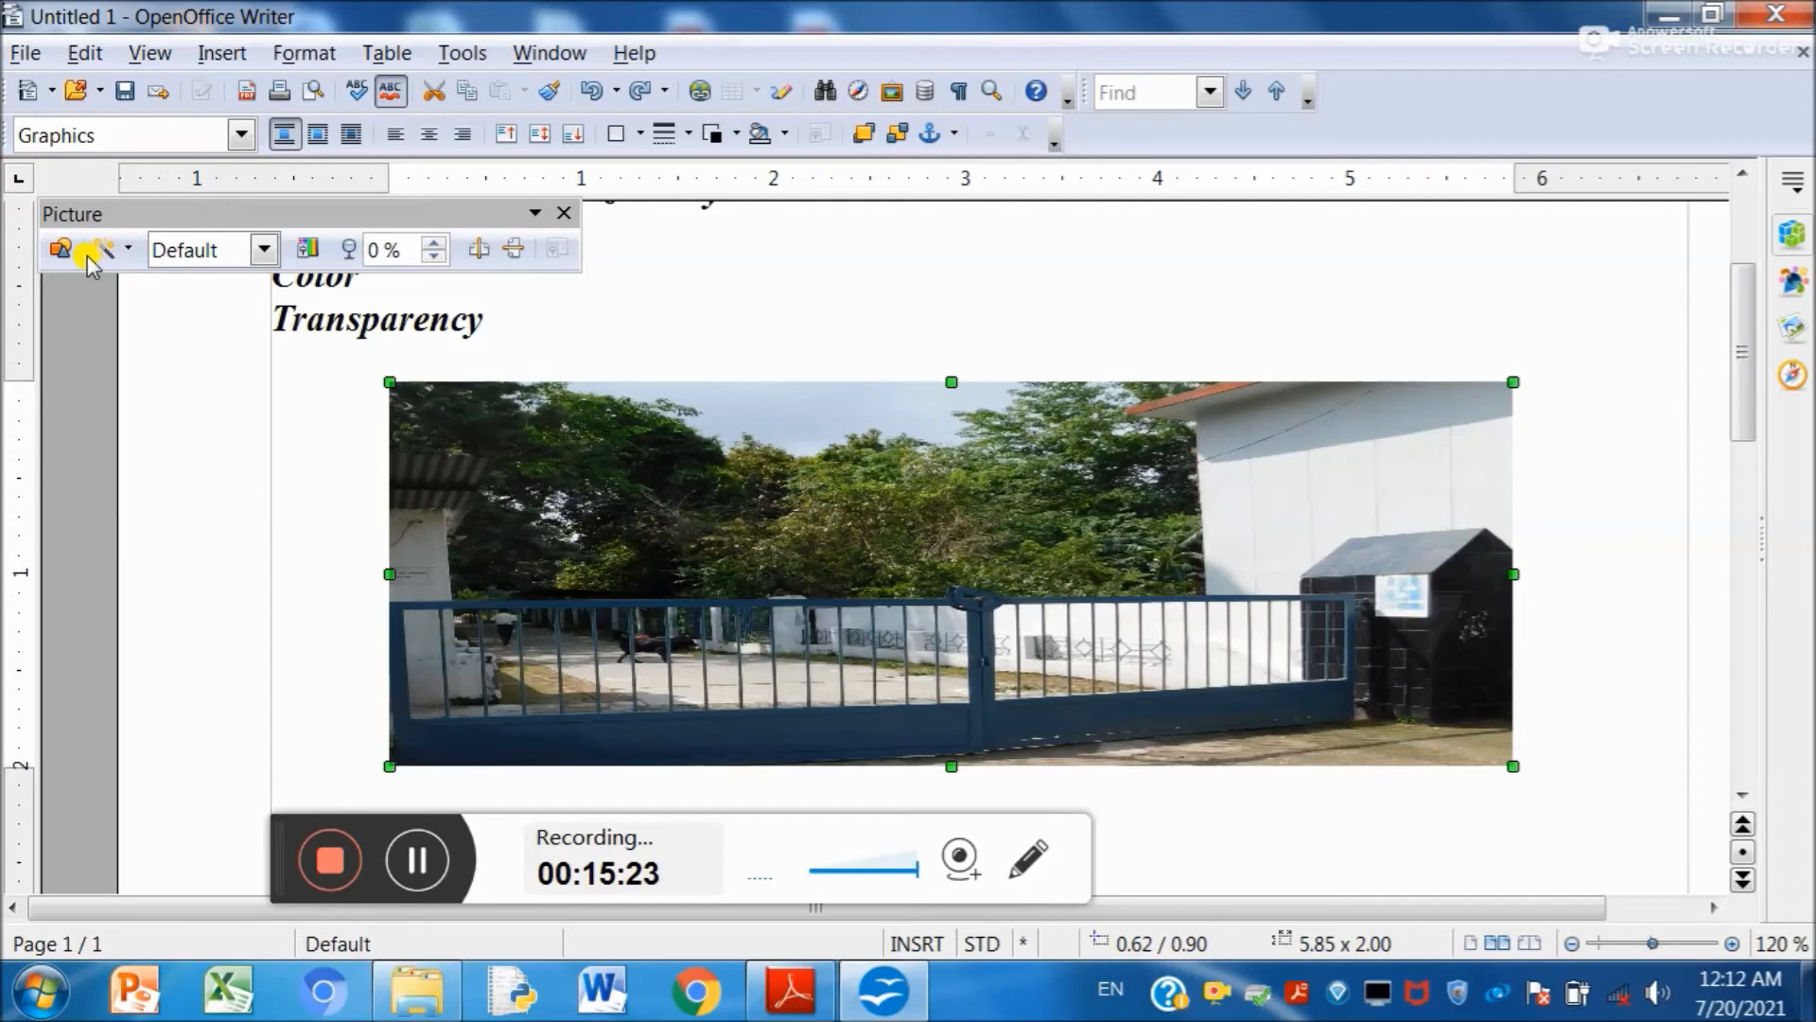
- Apply the Relief filter to the gate image with the light source at the centre
left_click(119, 253)
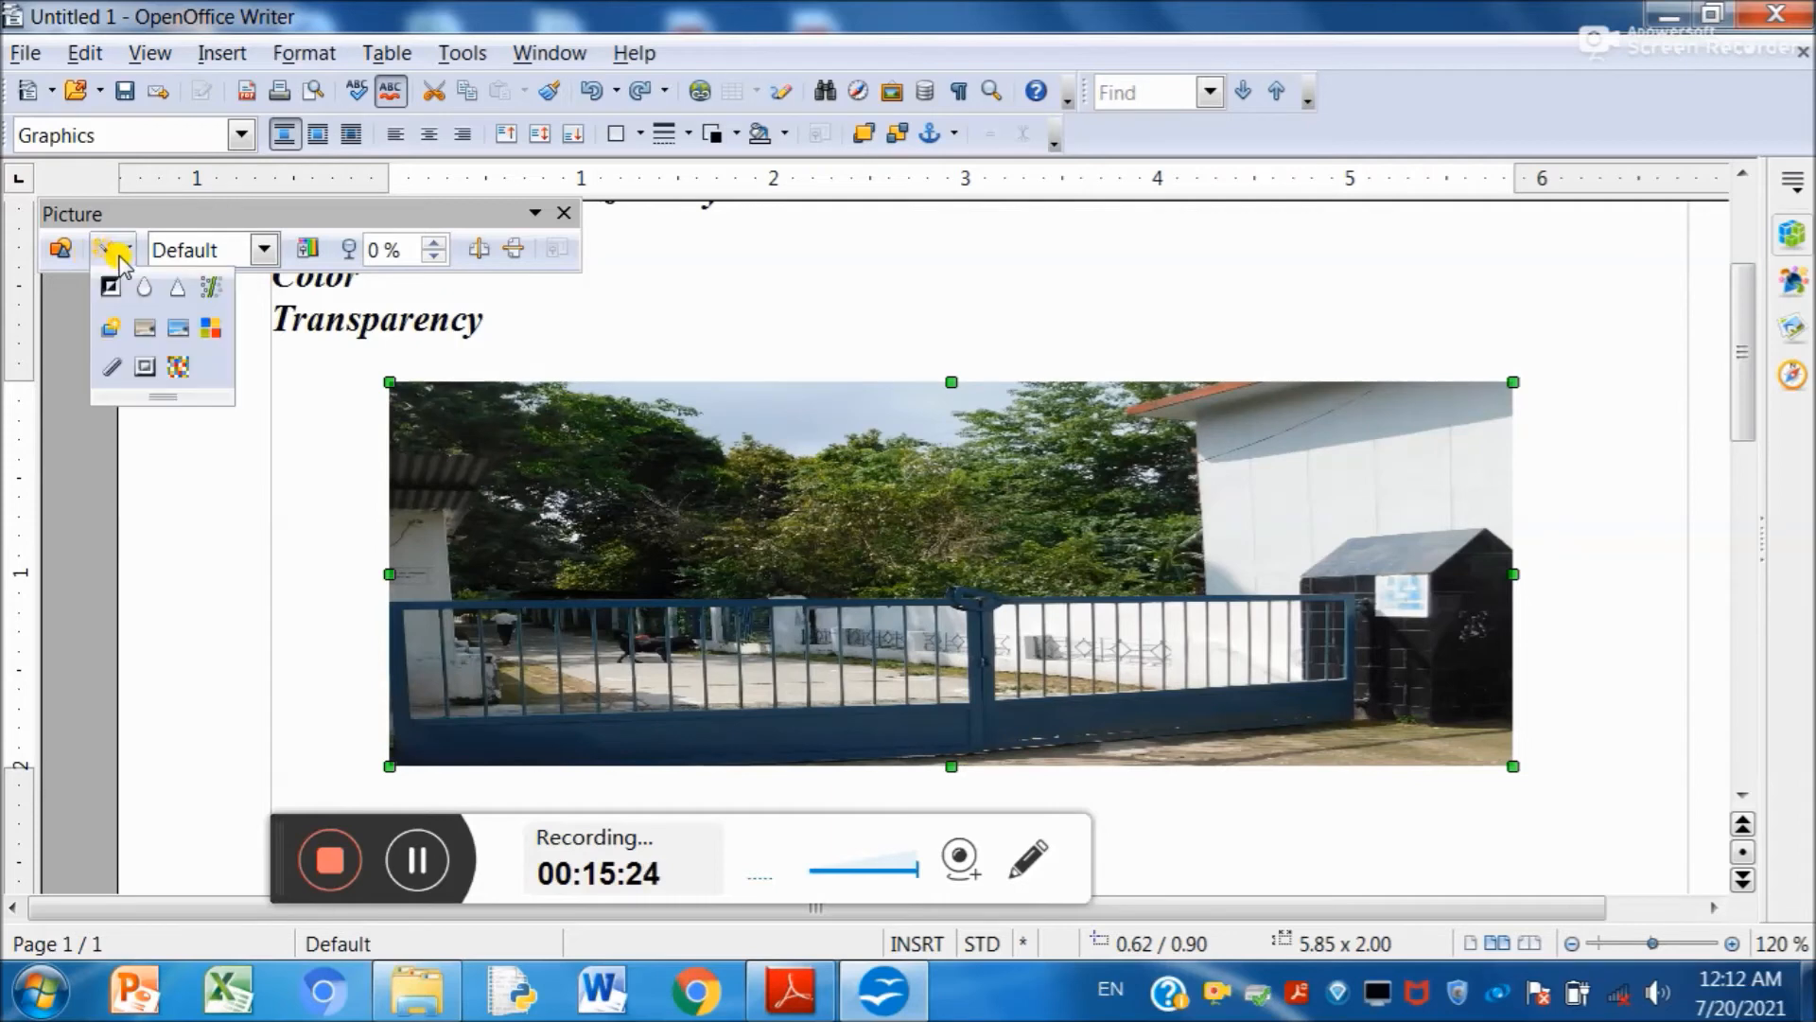
left_click(144, 369)
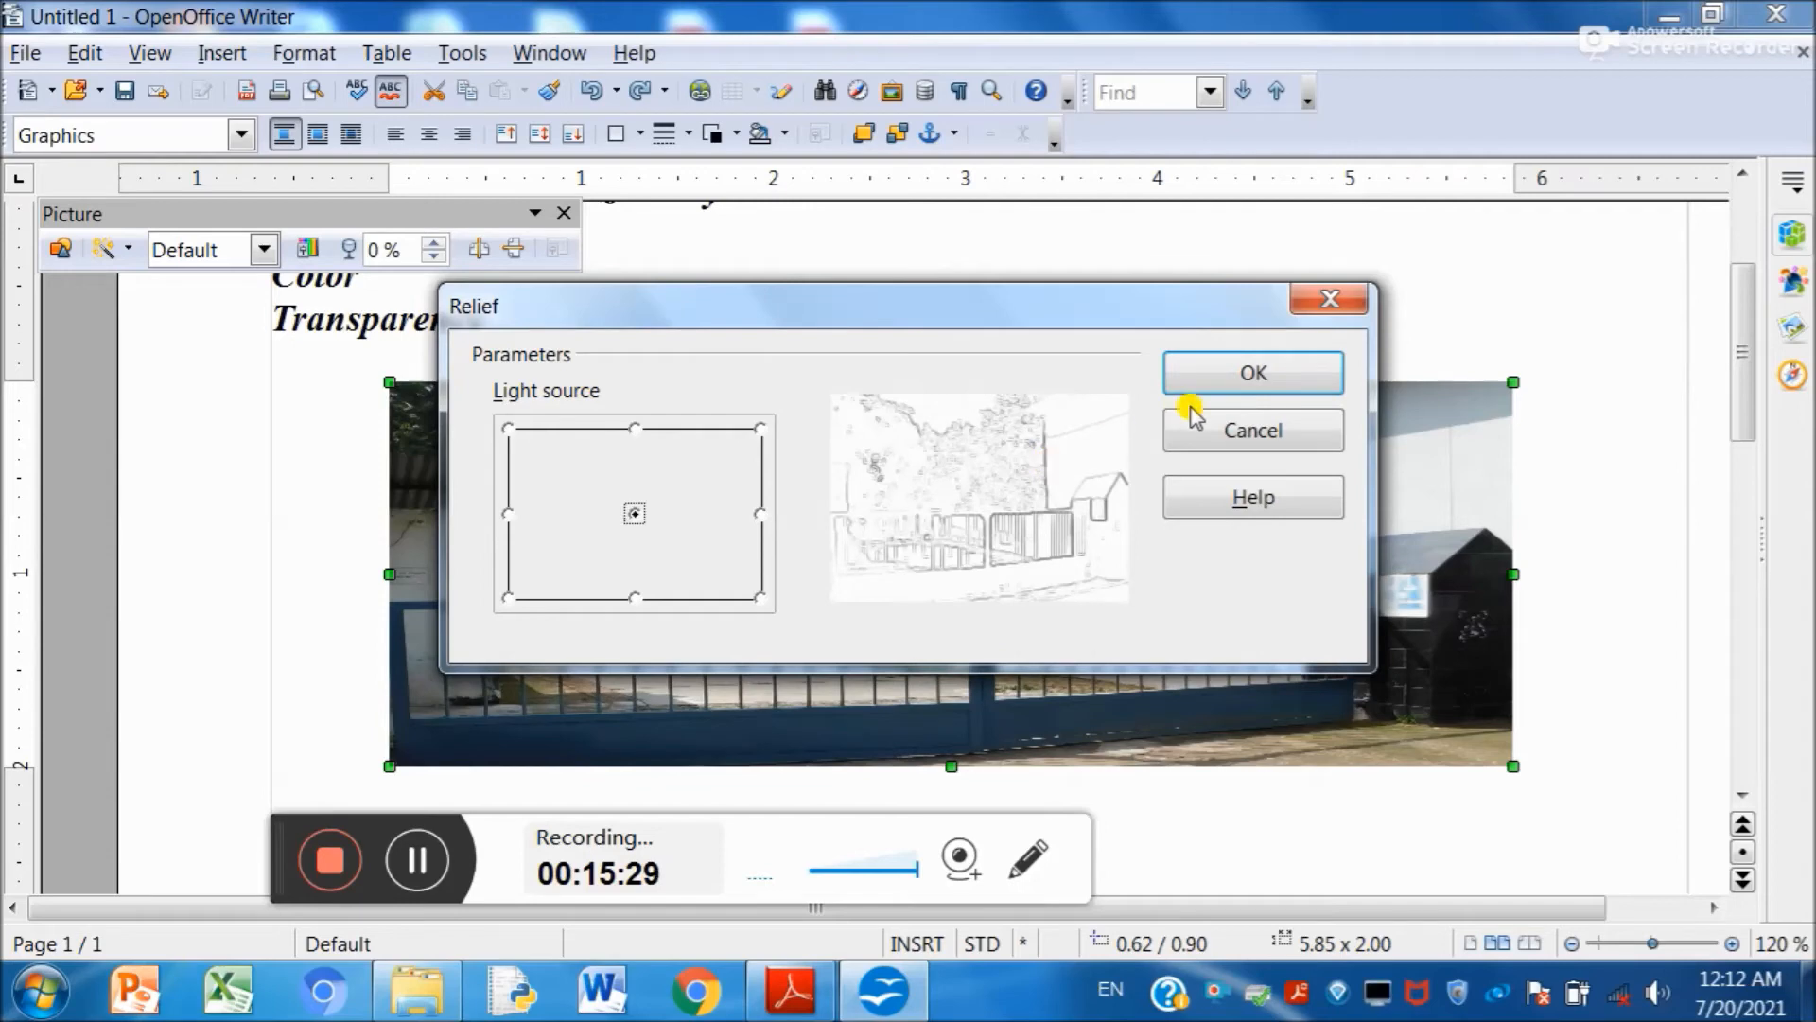
left_click(1253, 371)
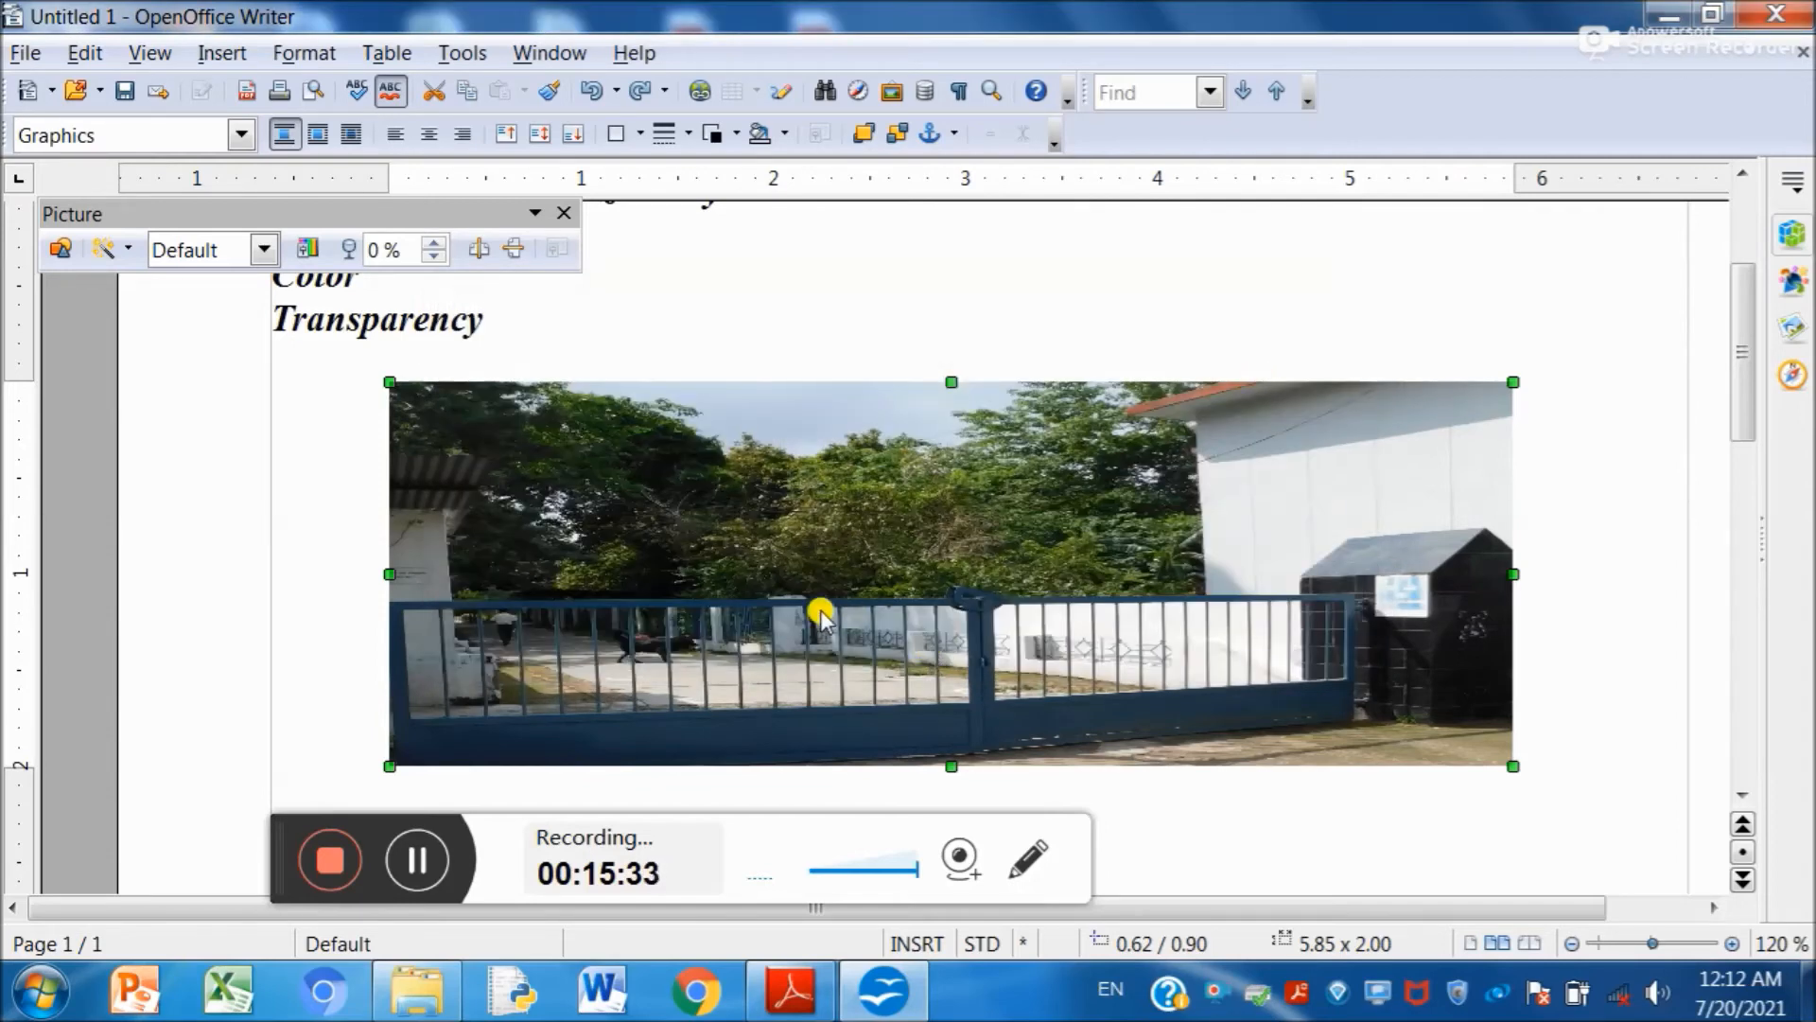
left_click(880, 991)
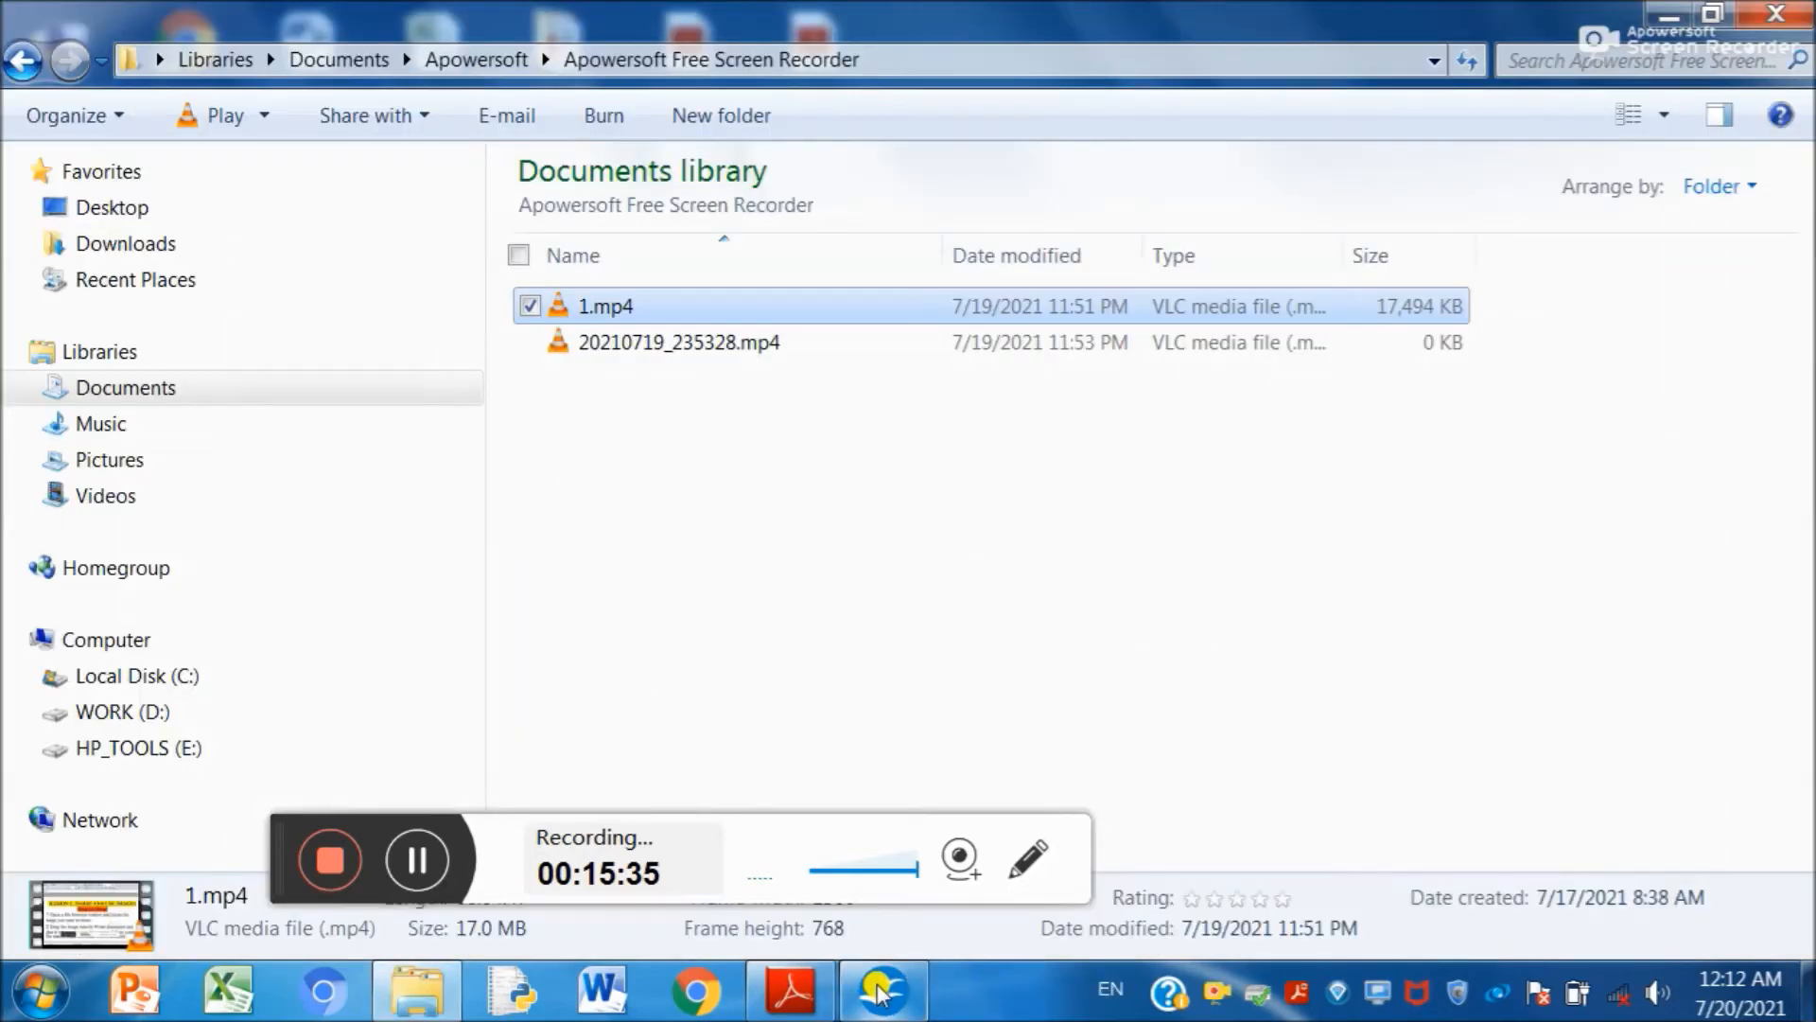
left_click(880, 991)
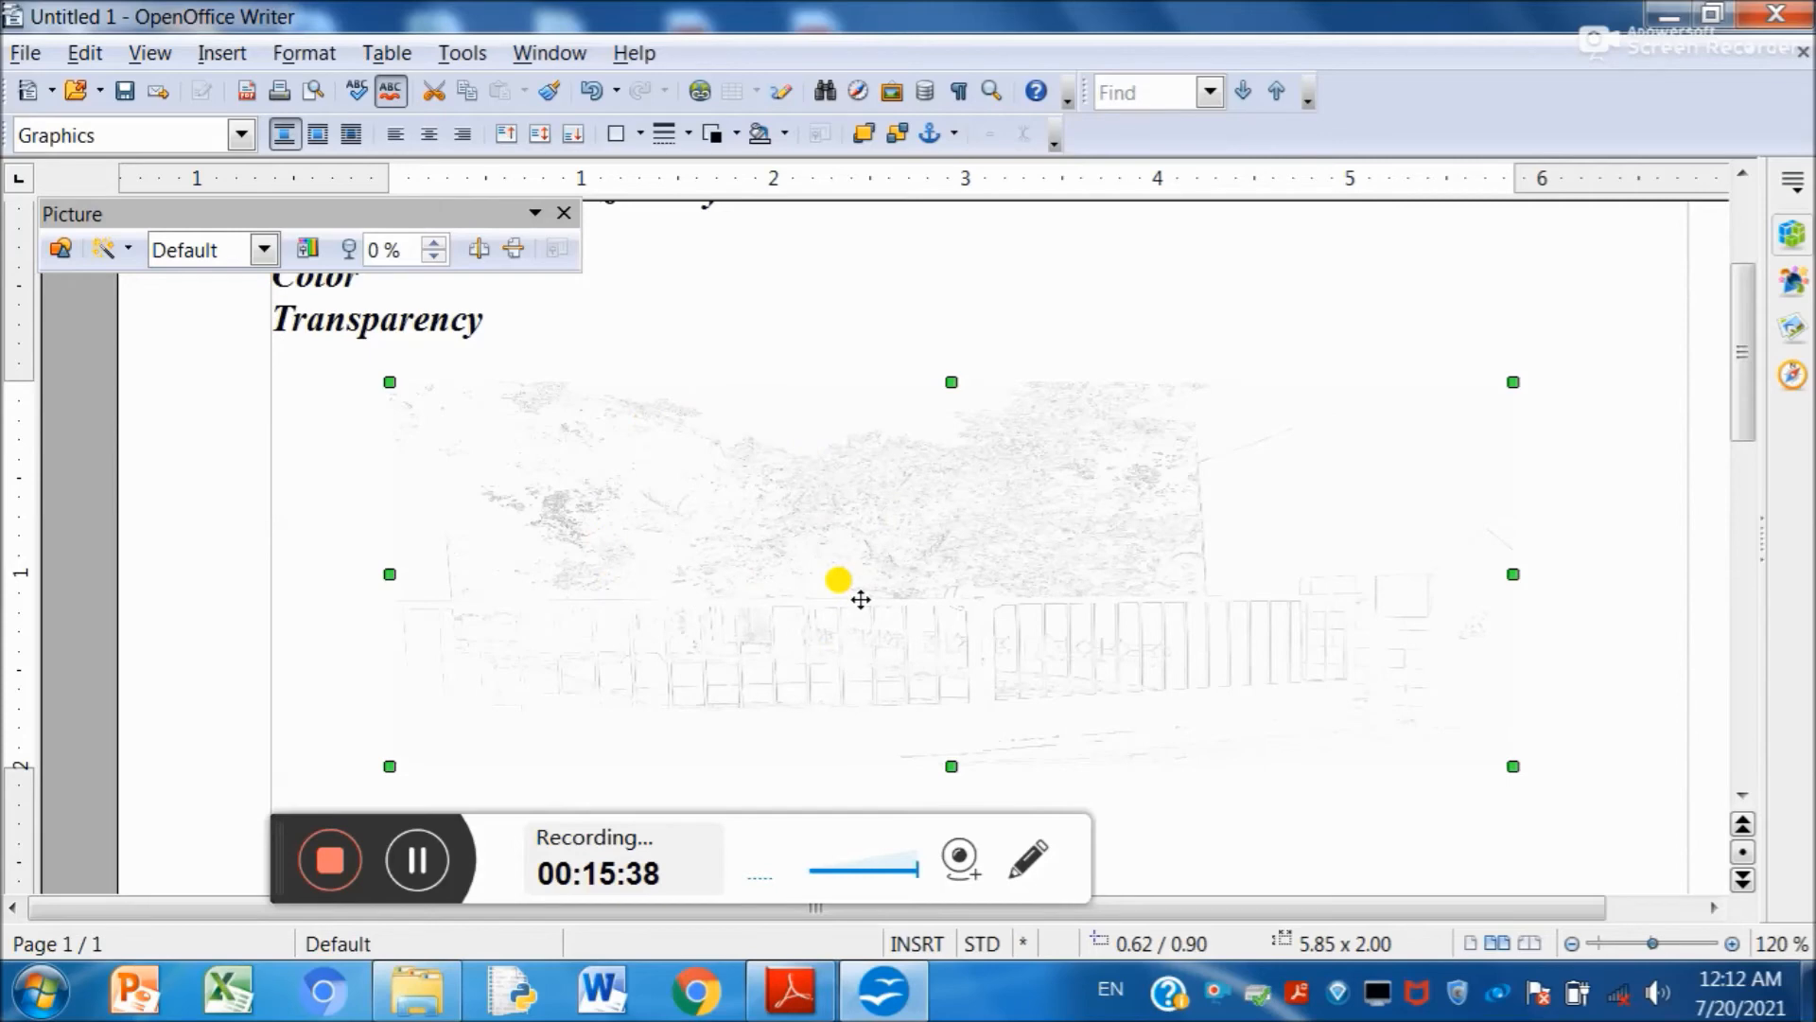
- Switch to 402-IT_ClassX.pdf in Adobe Reader and read the Relief and Mosaic filter descriptions on page 13
left_click(792, 991)
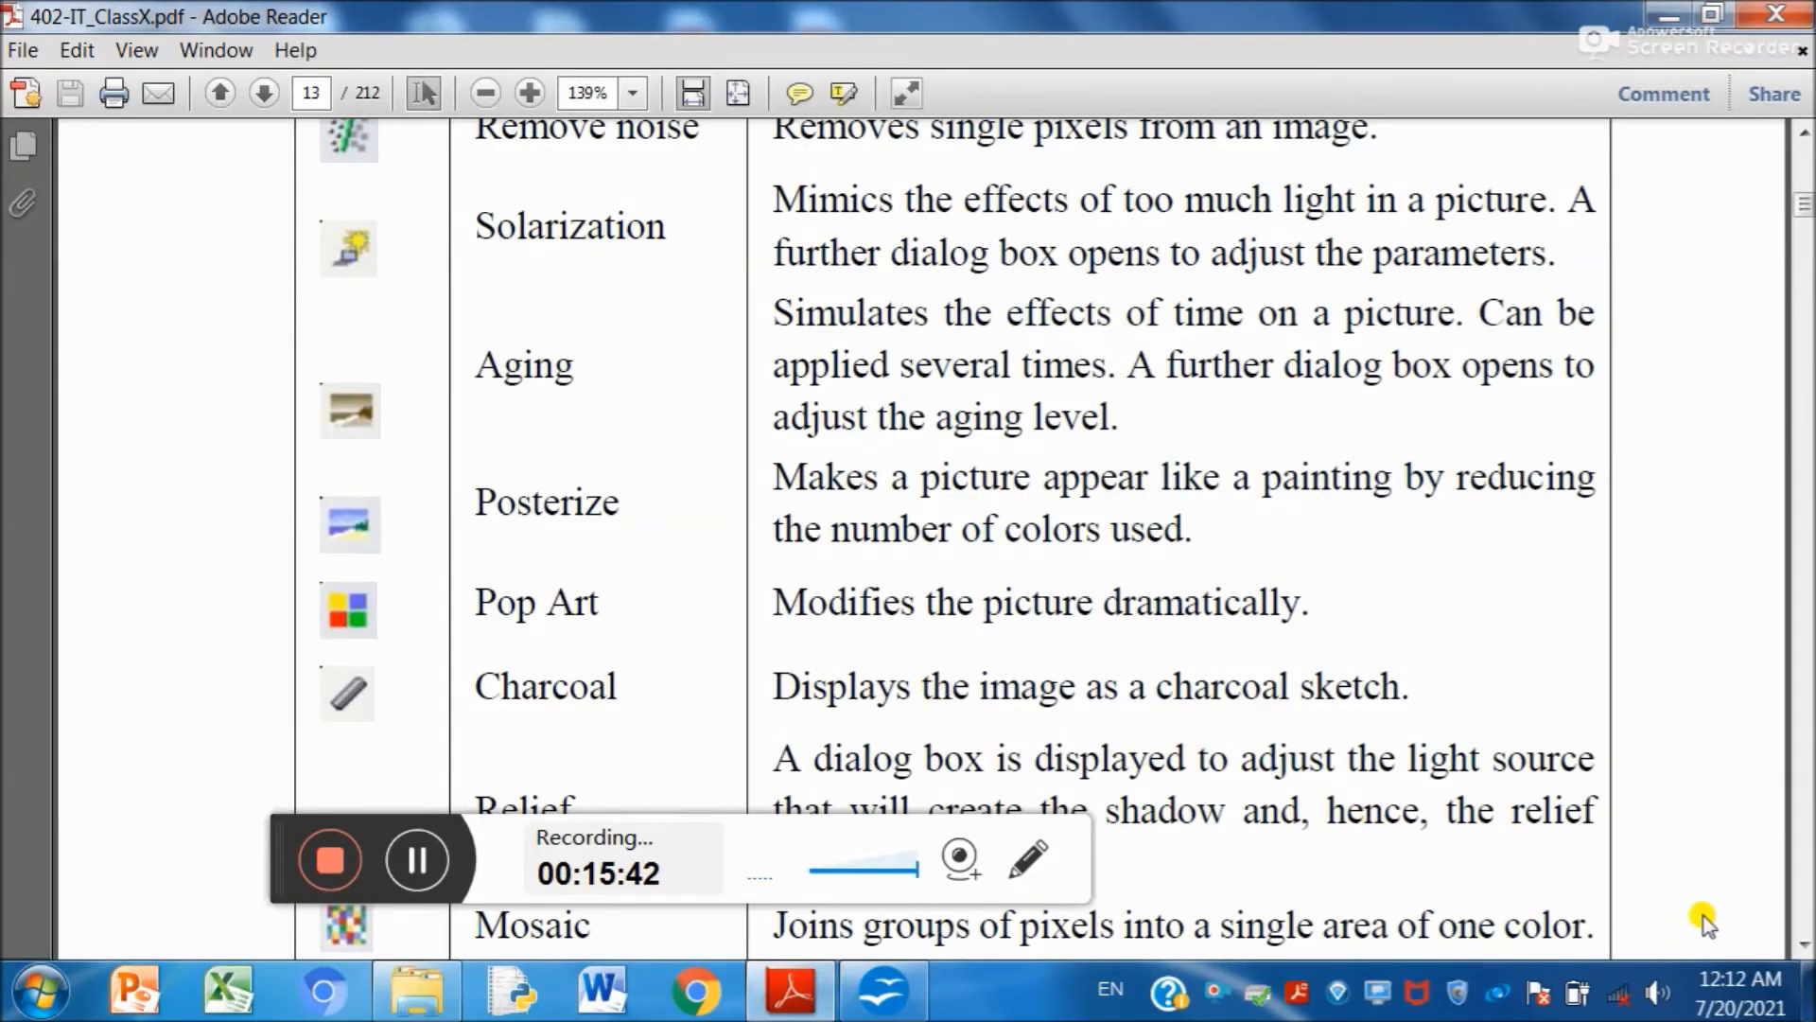
left_click(1803, 946)
left_click(1804, 950)
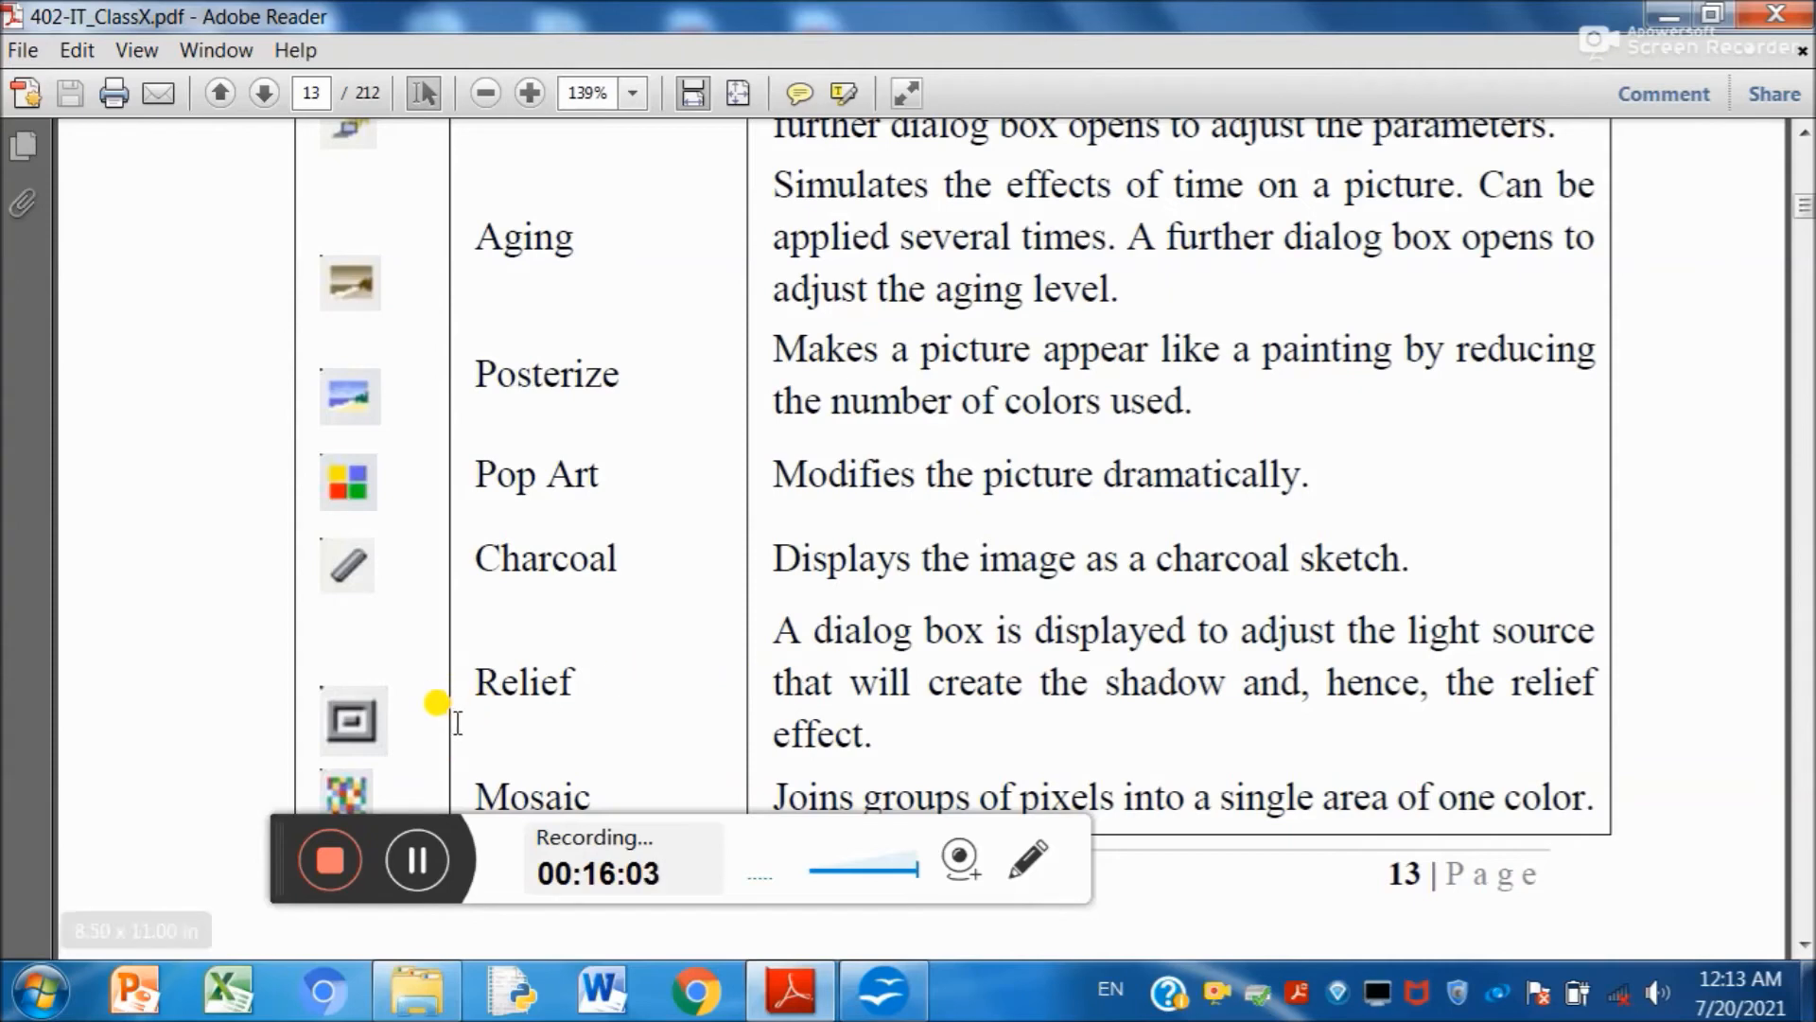
left_click(421, 851)
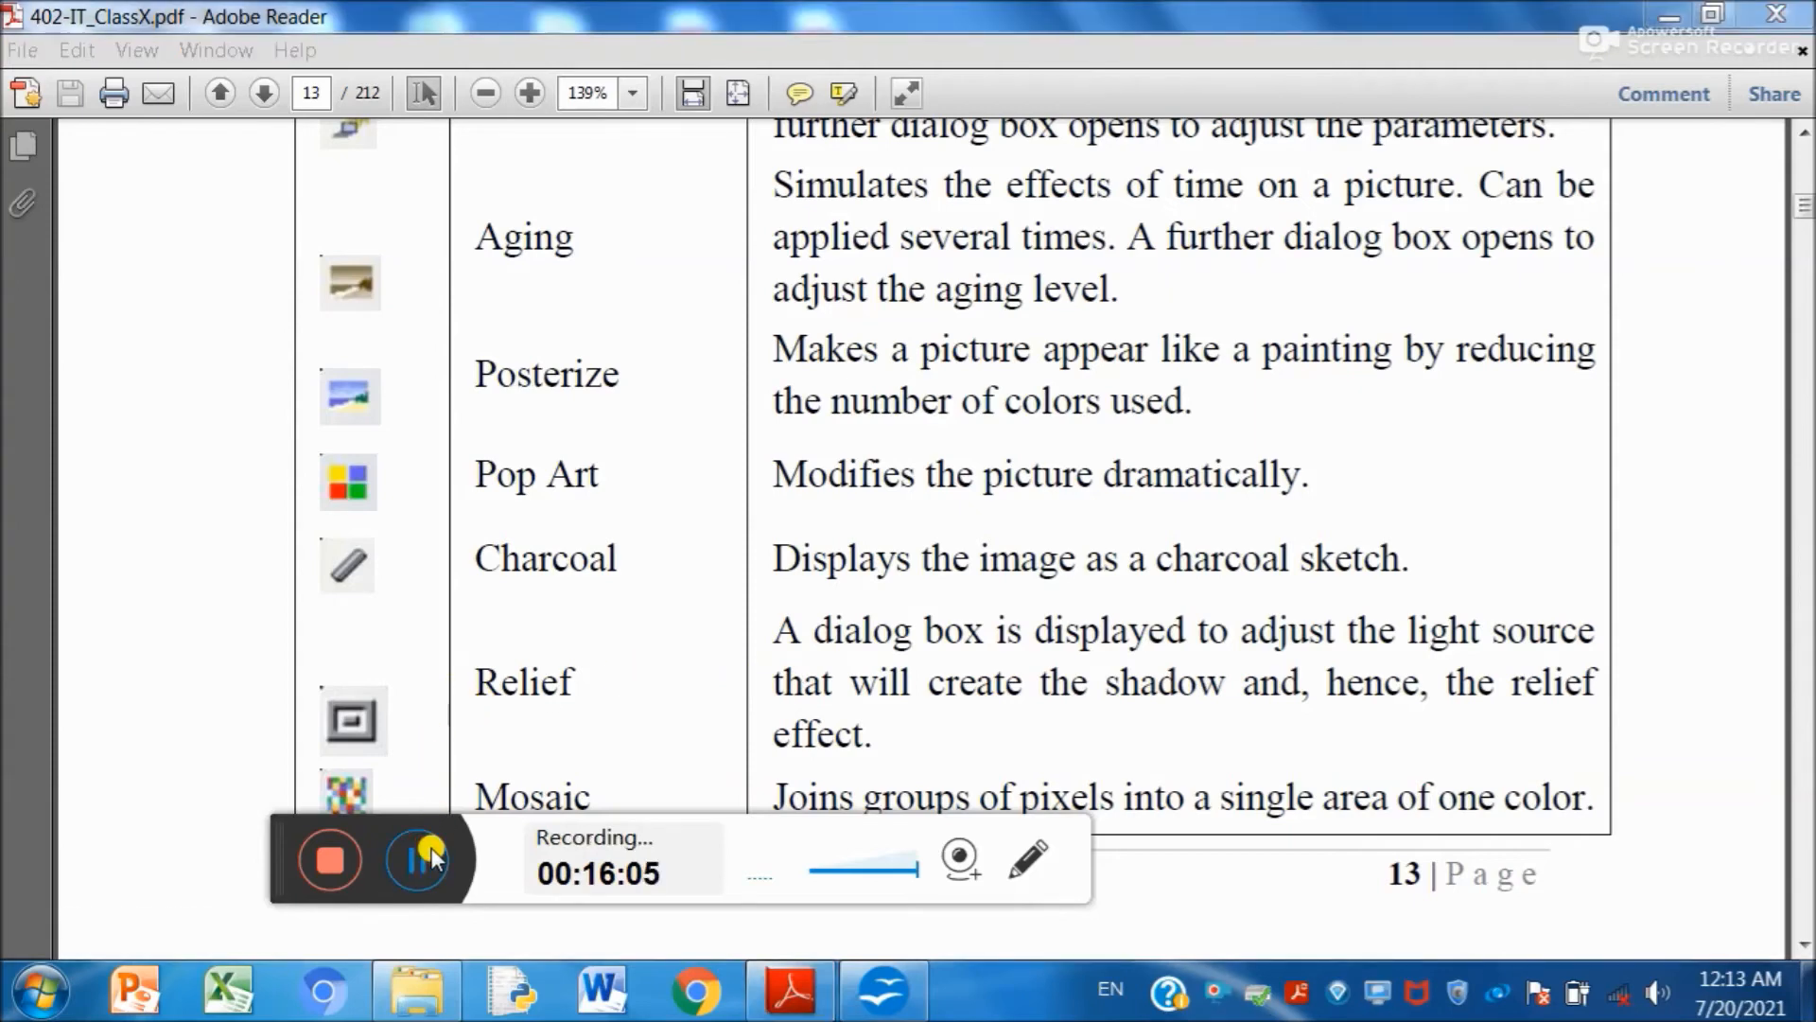
left_click(422, 856)
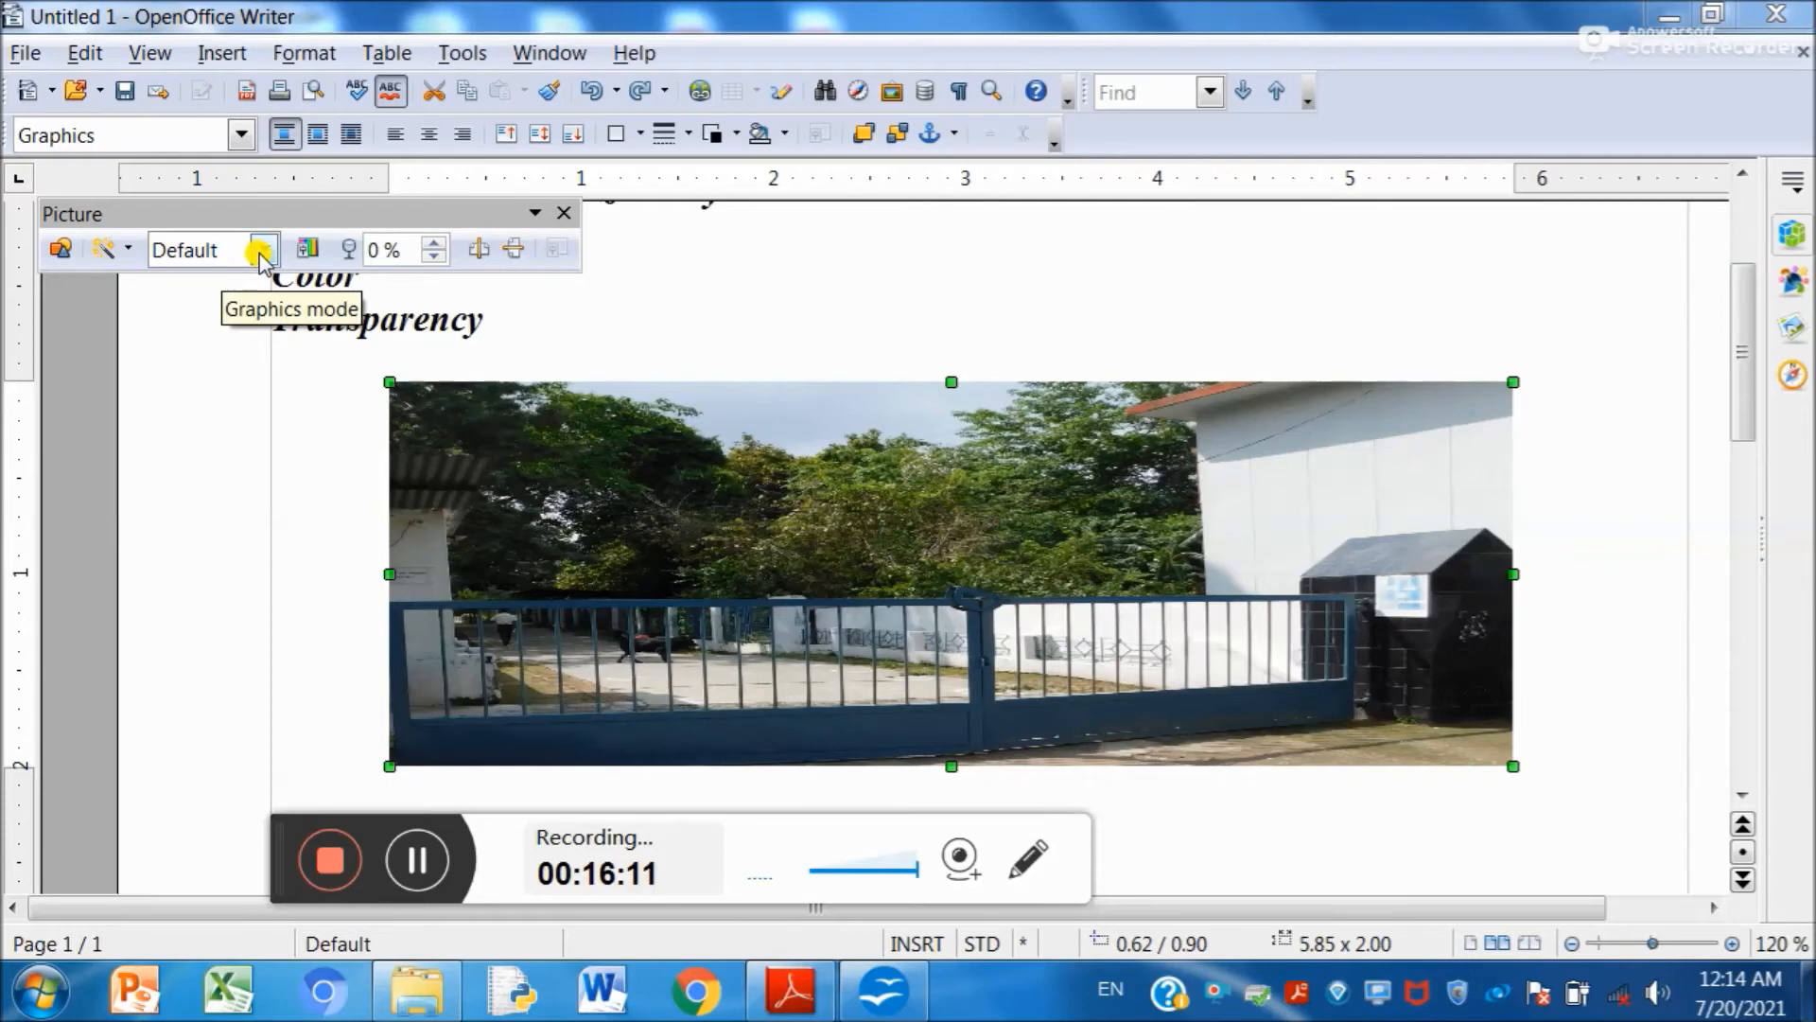
- Try several Relief light sources on the gate image in Writer, apply the filter with the upper-left corner source, and undo it
left_click(261, 251)
left_click(127, 250)
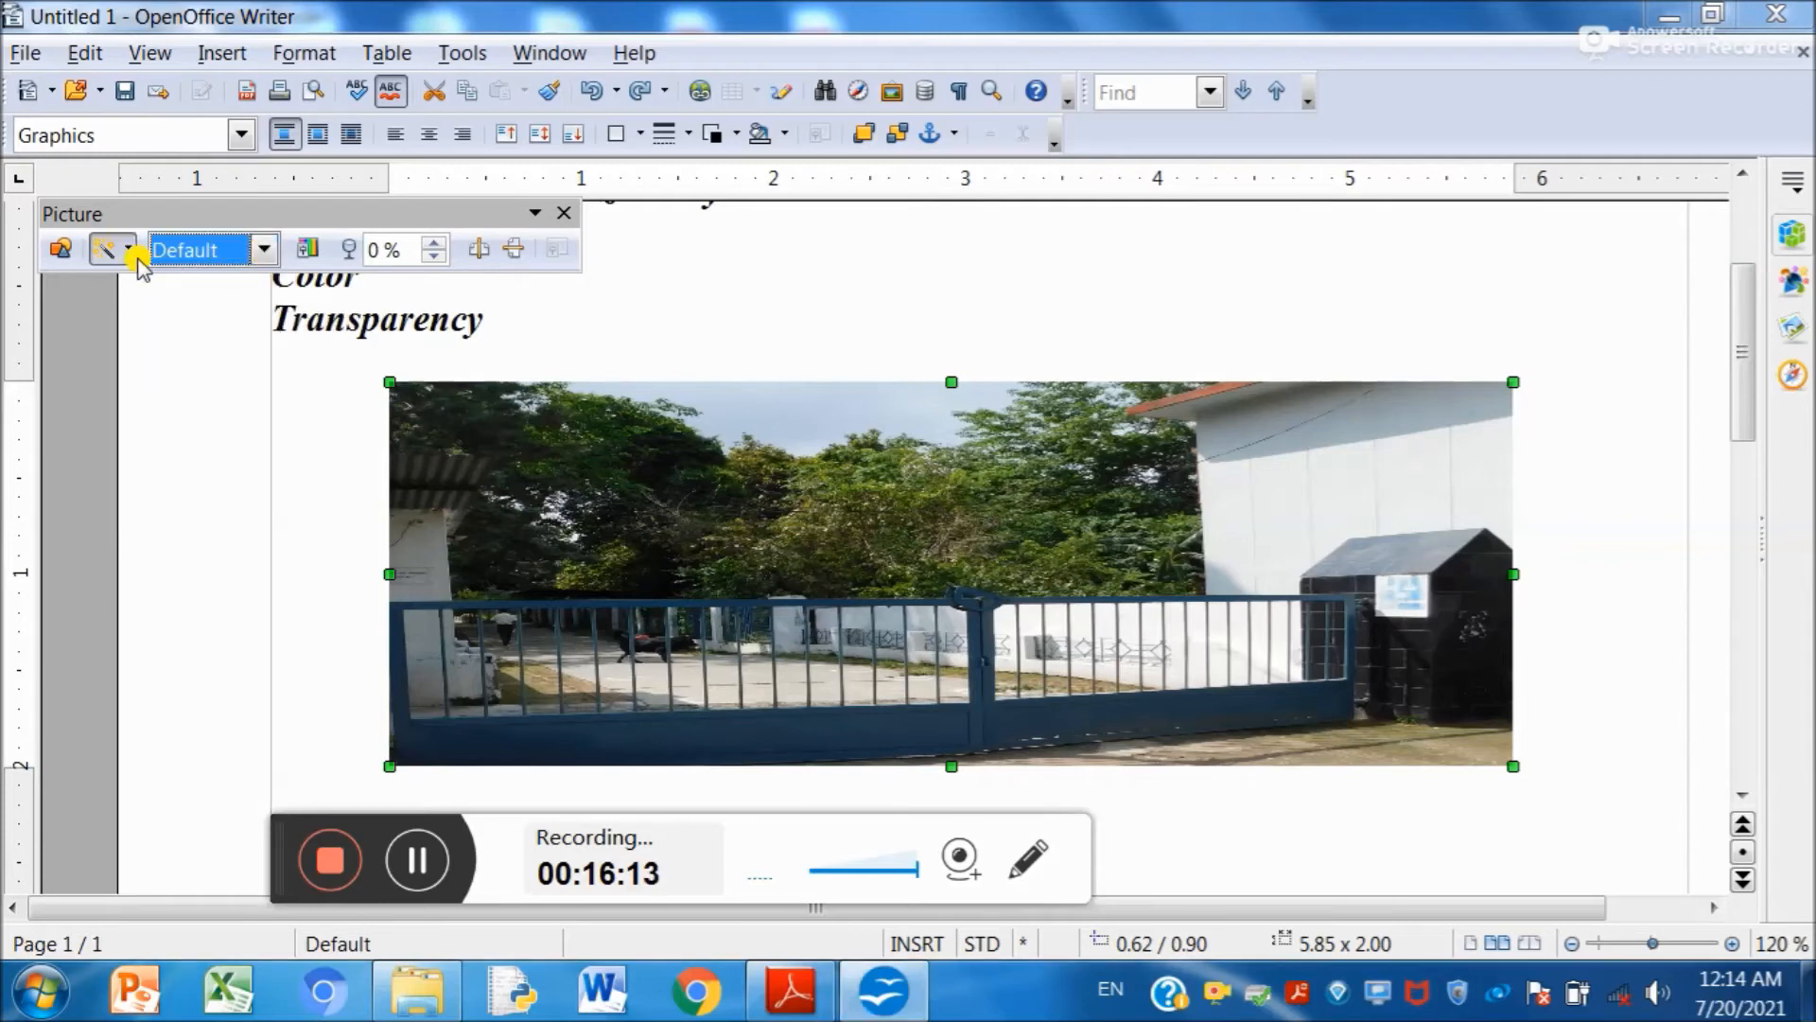
left_click(128, 250)
left_click(144, 367)
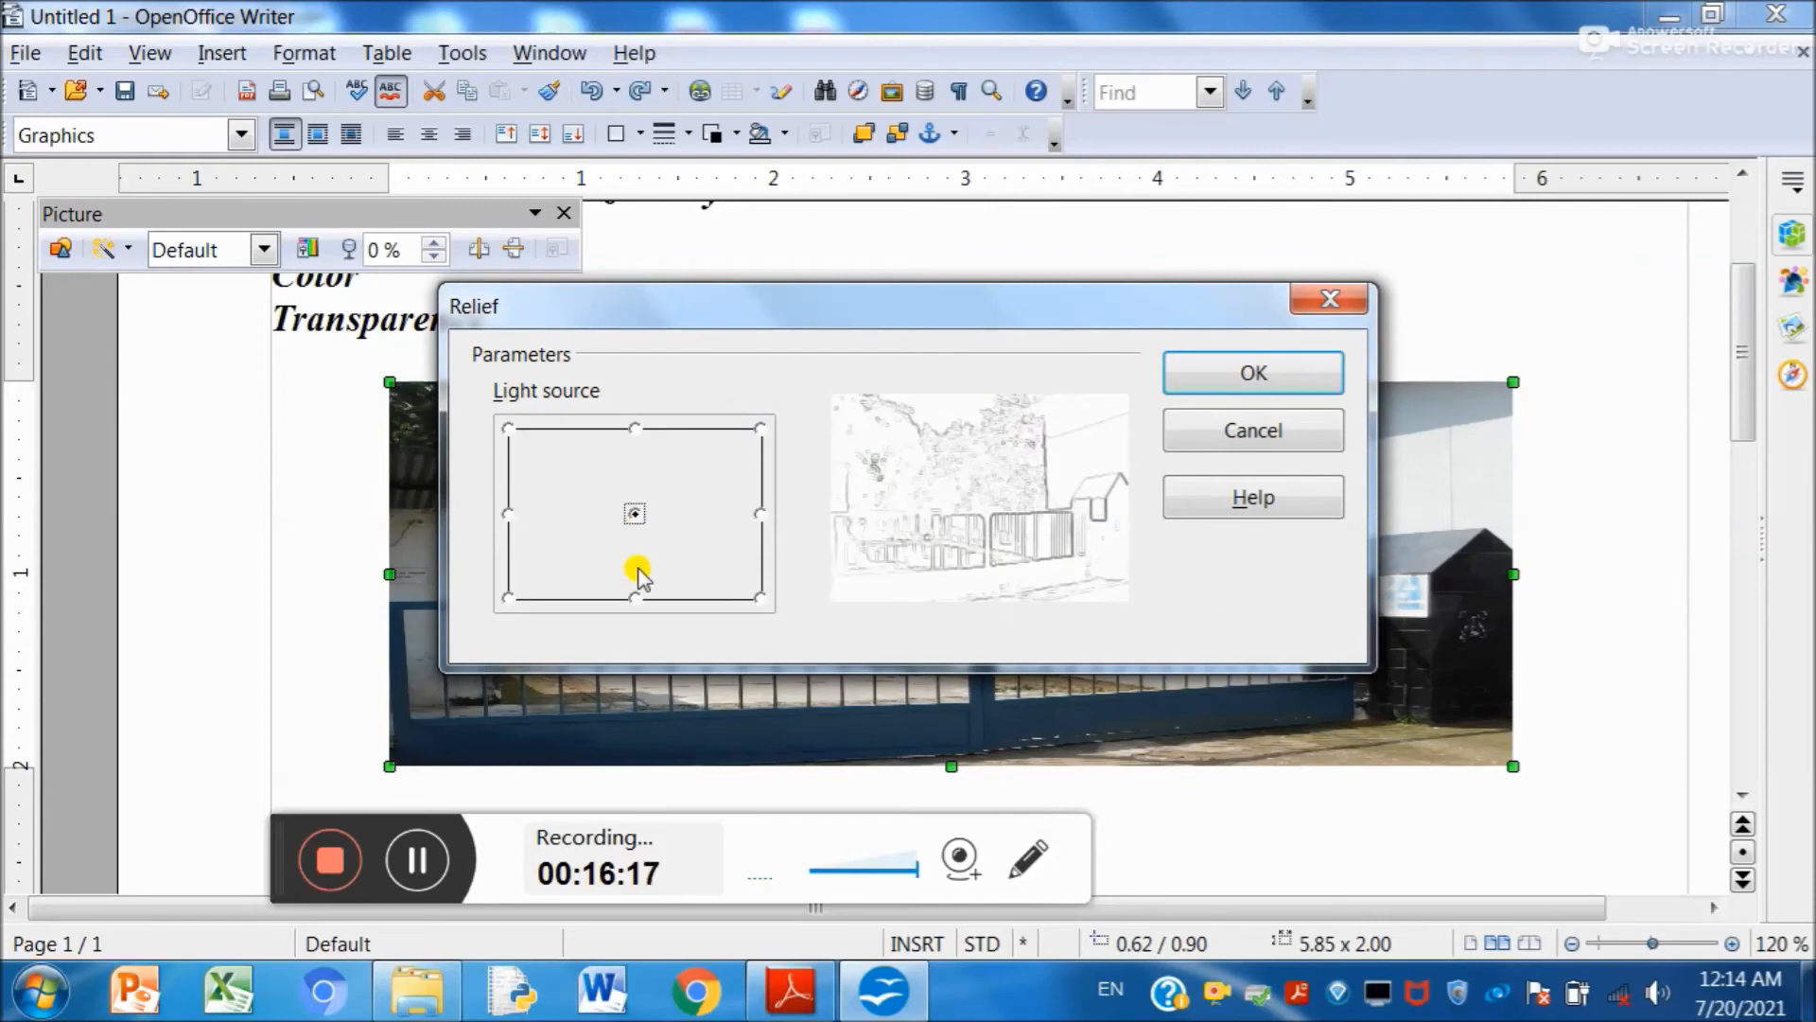
left_click(635, 597)
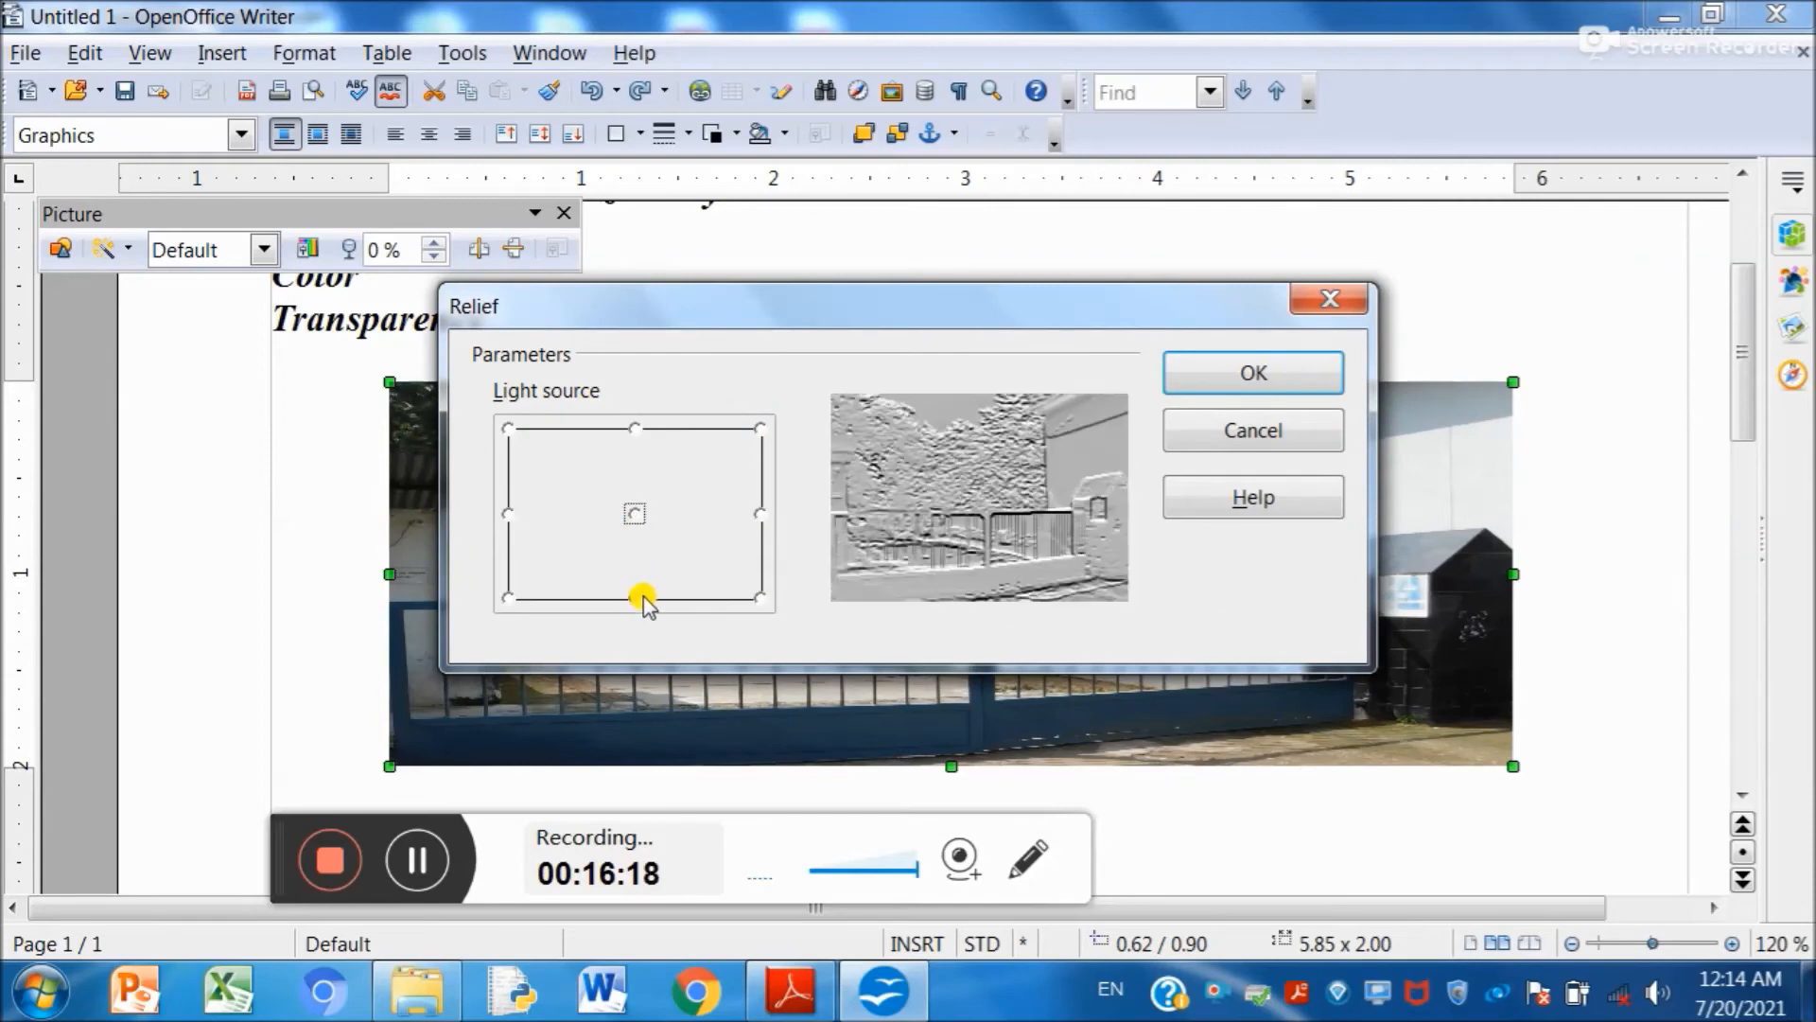
left_click(761, 515)
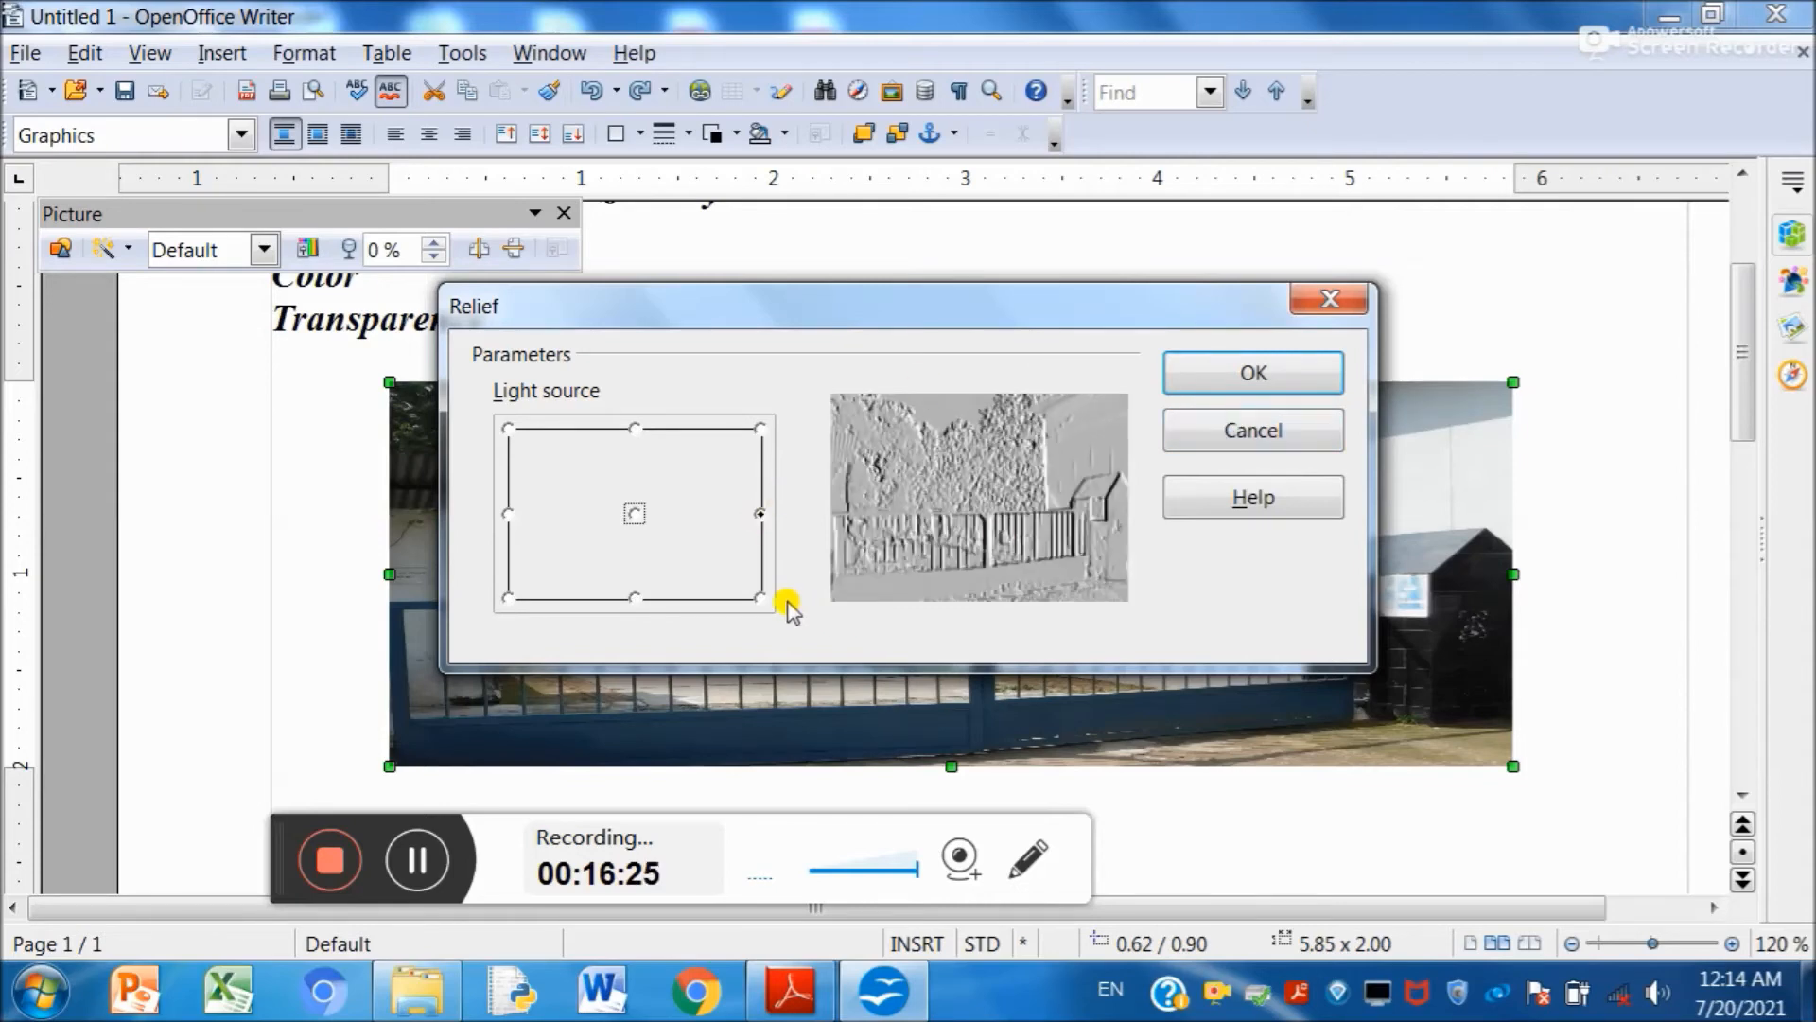
left_click(762, 601)
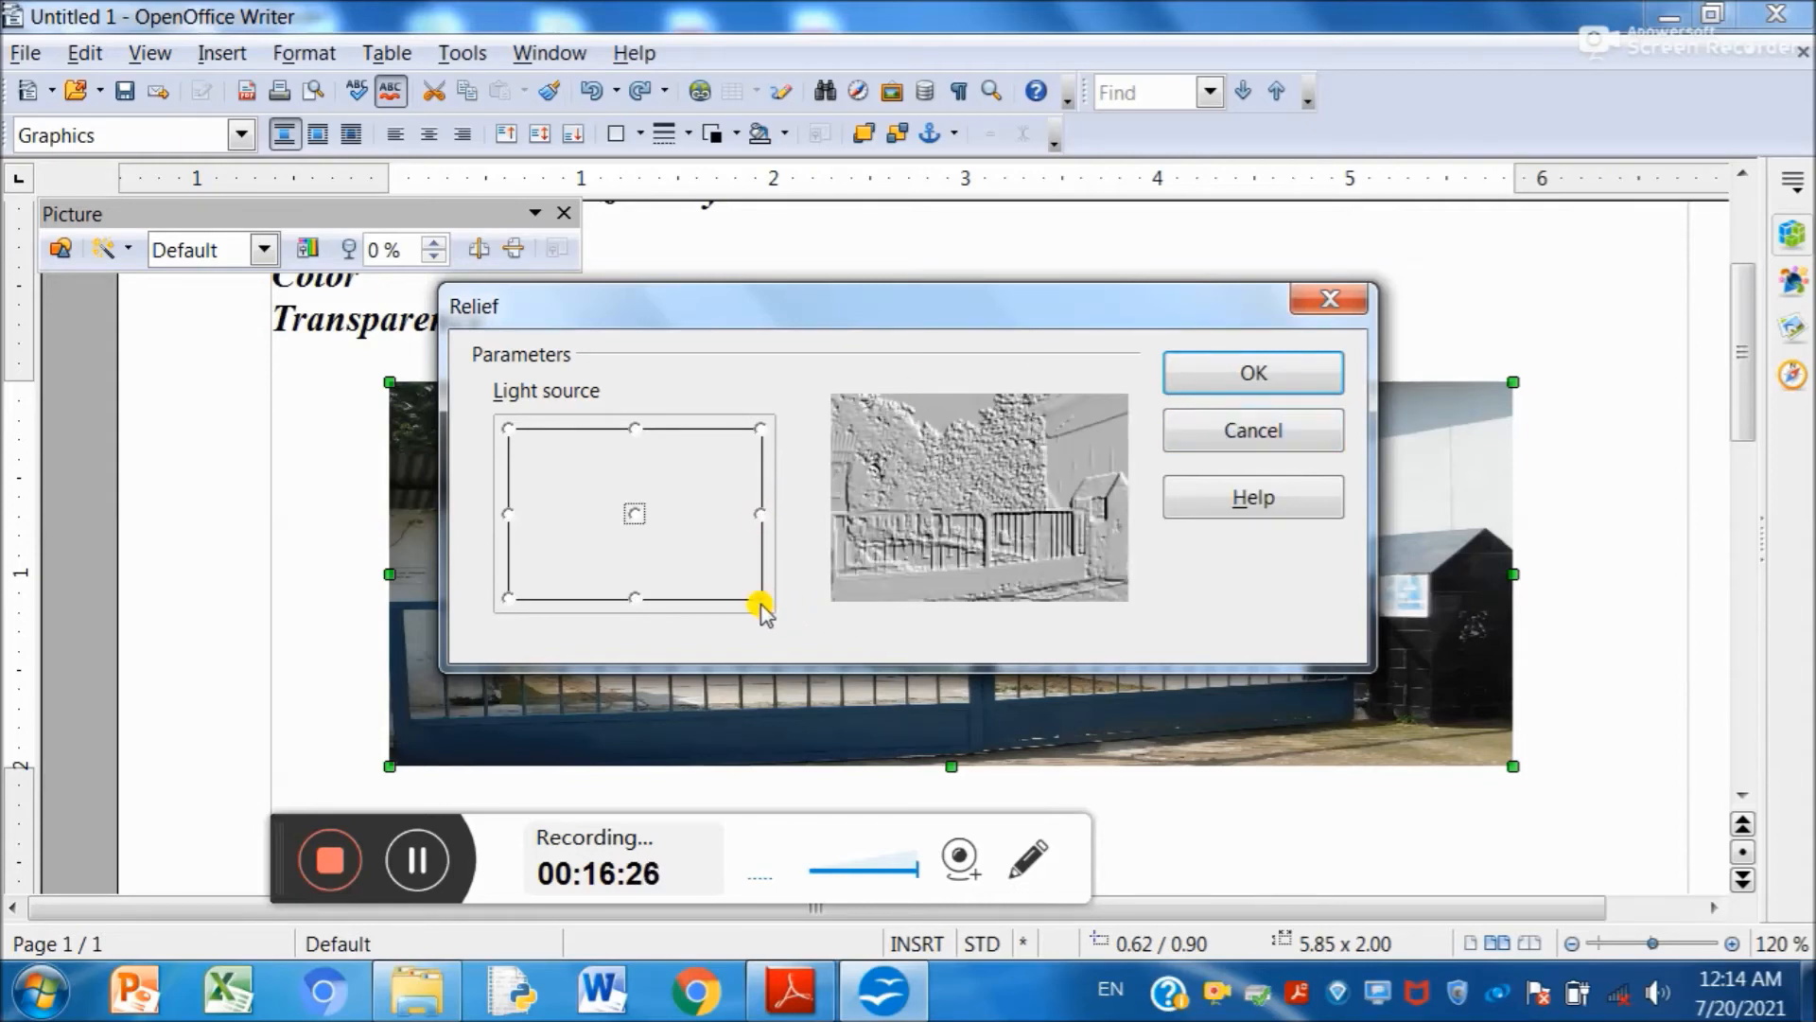
left_click(508, 429)
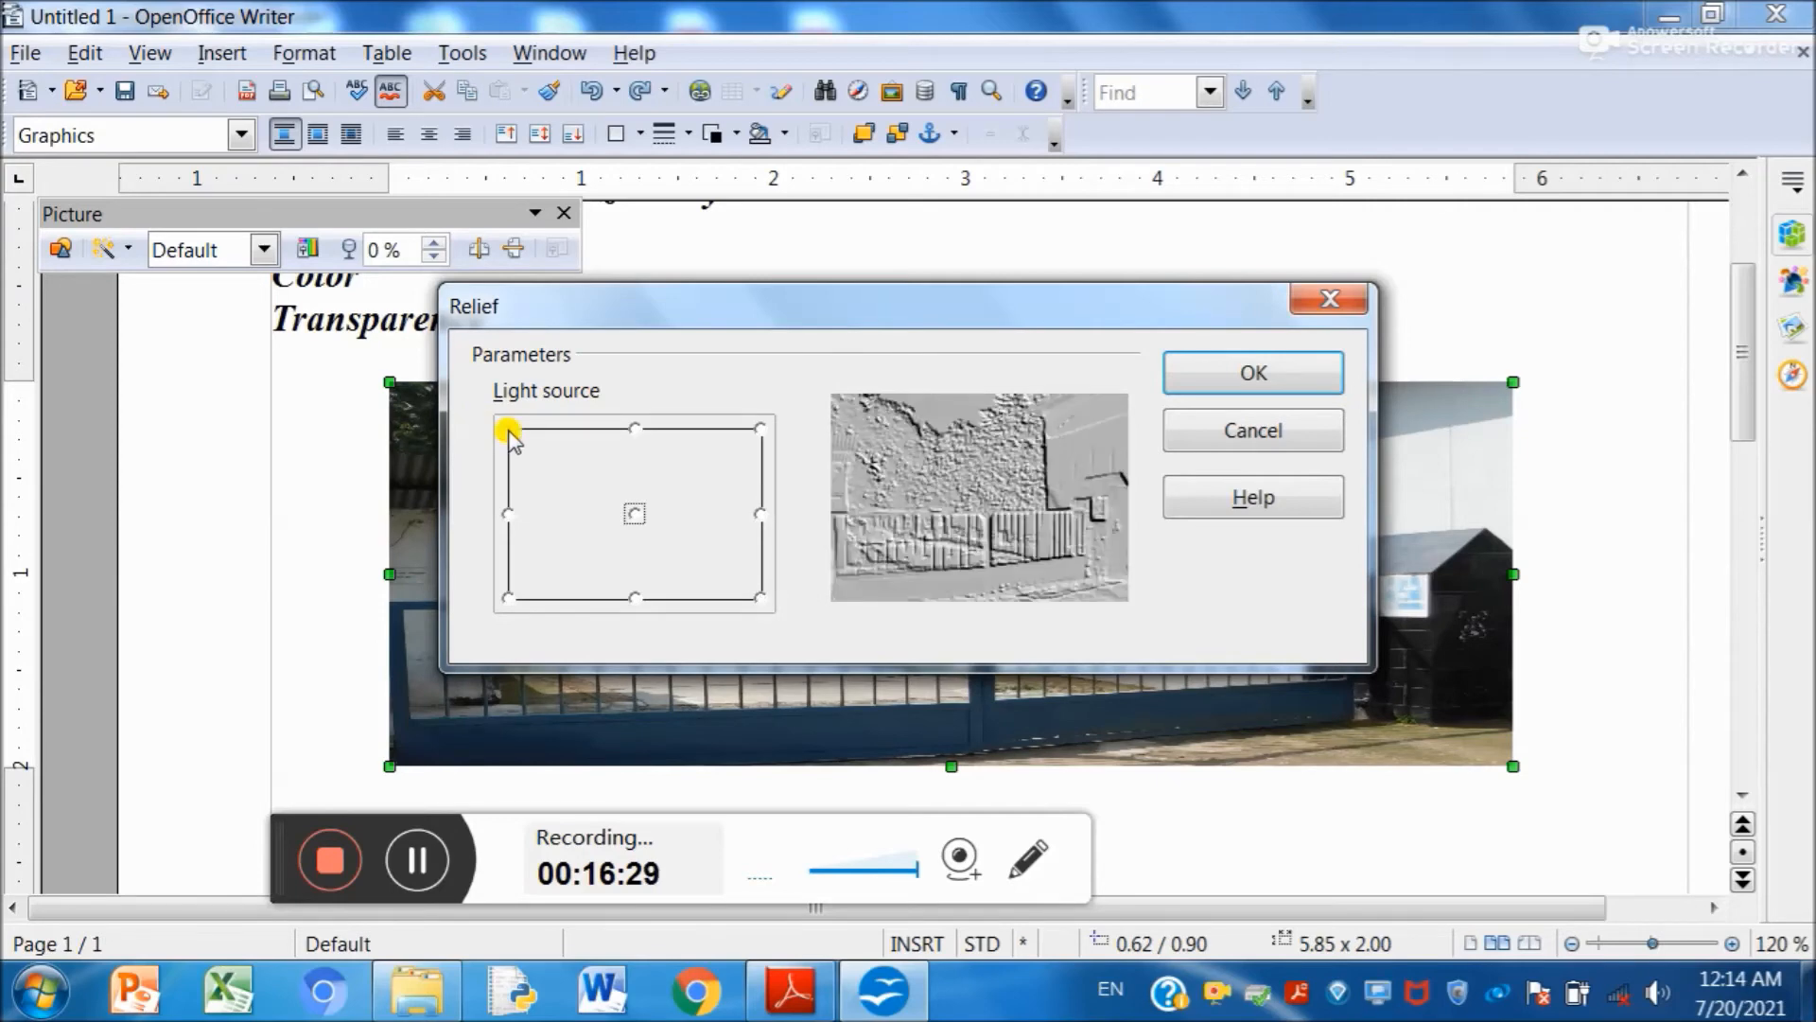
left_click(1206, 375)
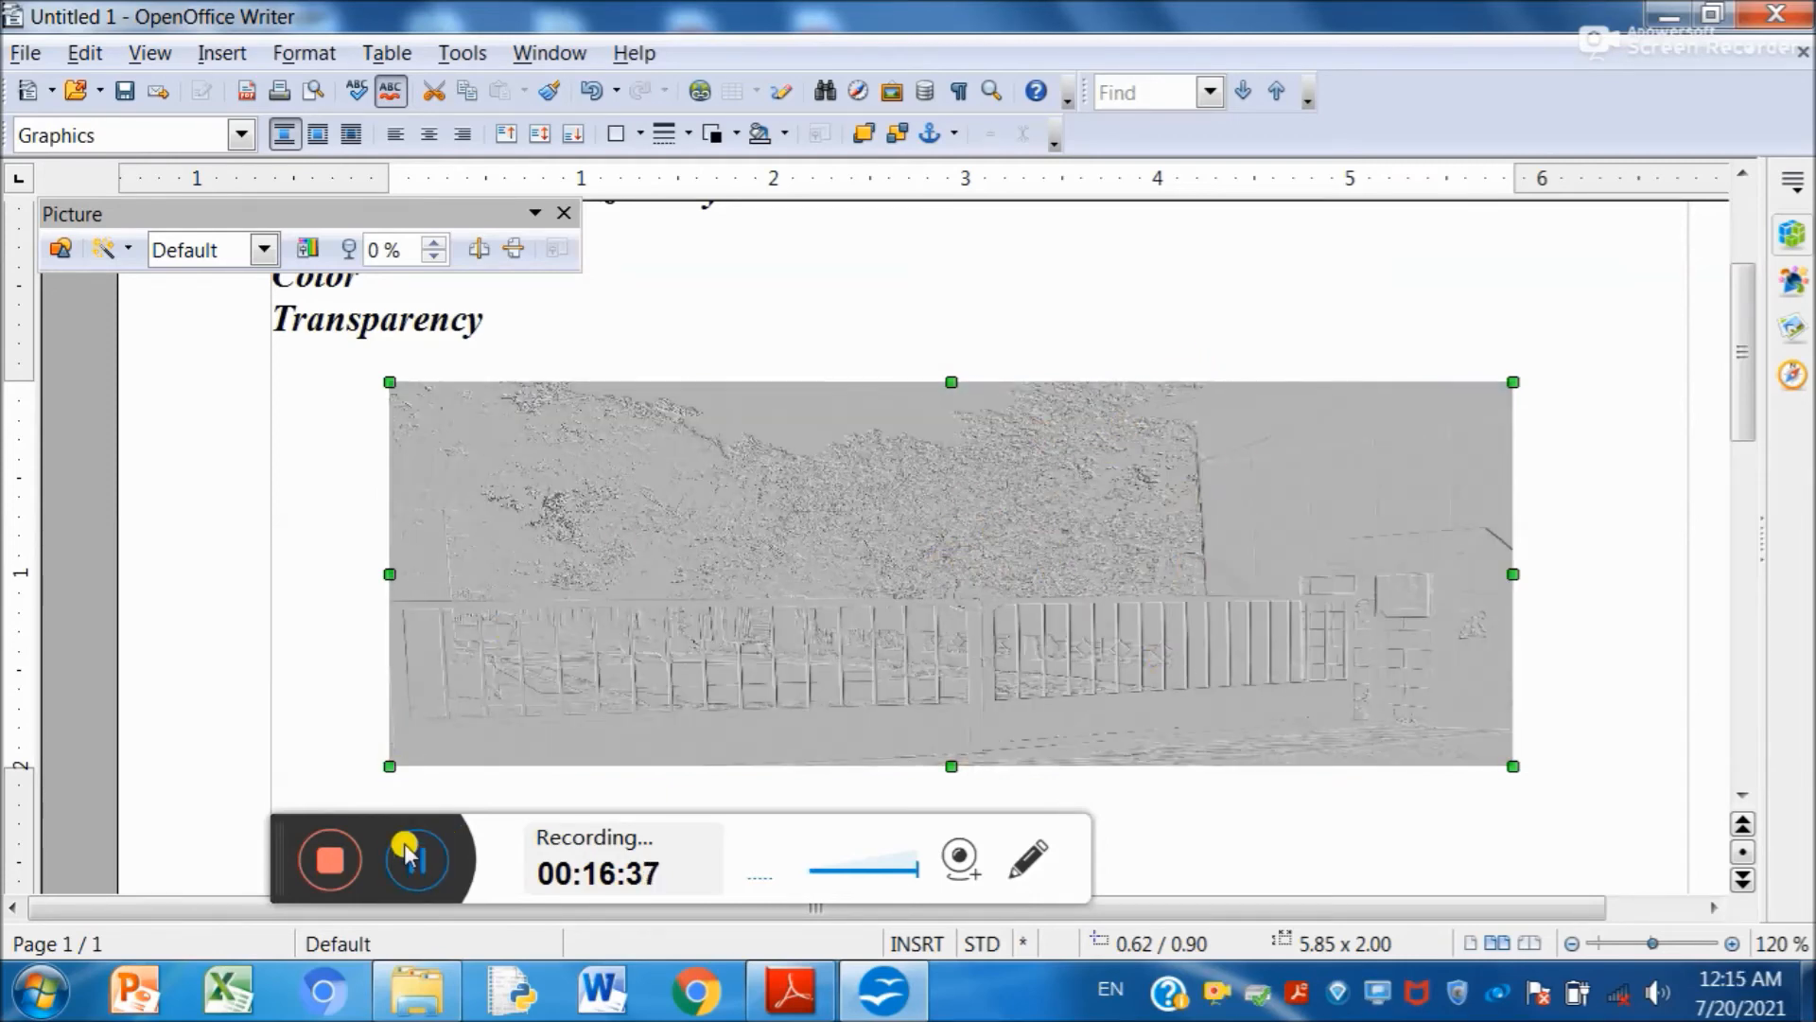
key("ctrl+z")
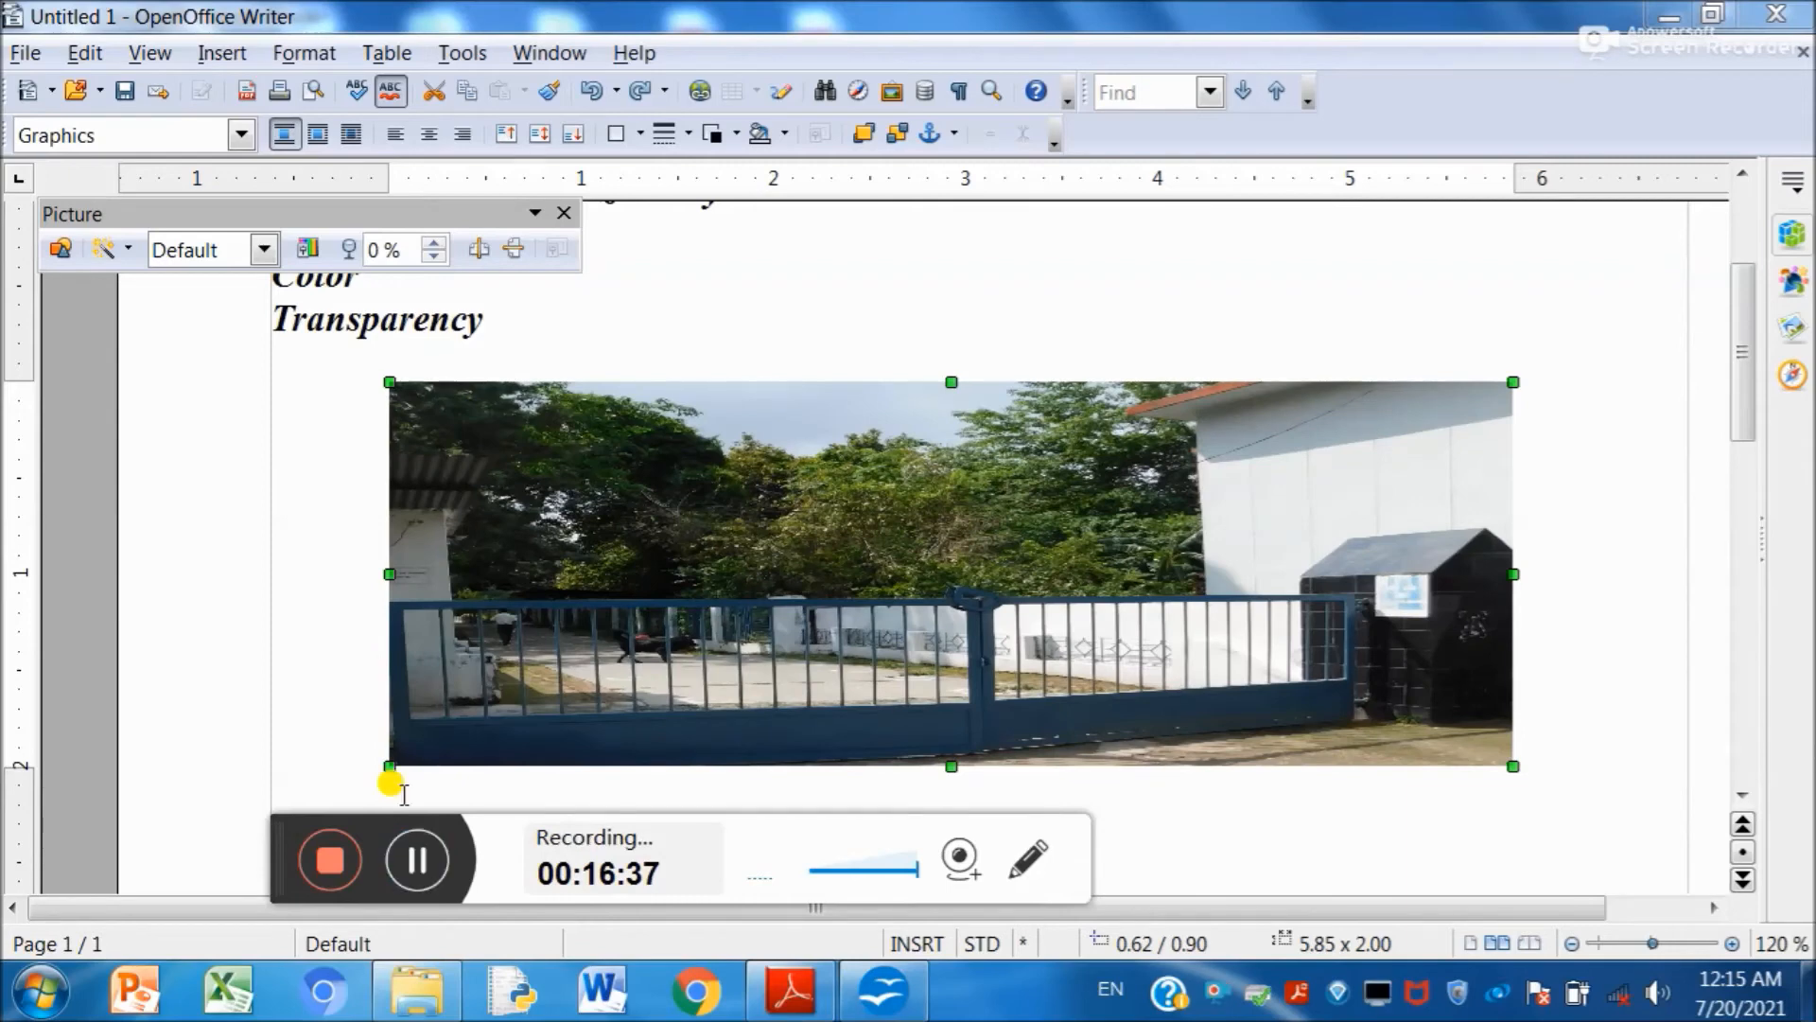
- Stretch the gate image upward to a size of about 5.85 × 2.49
left_click(129, 250)
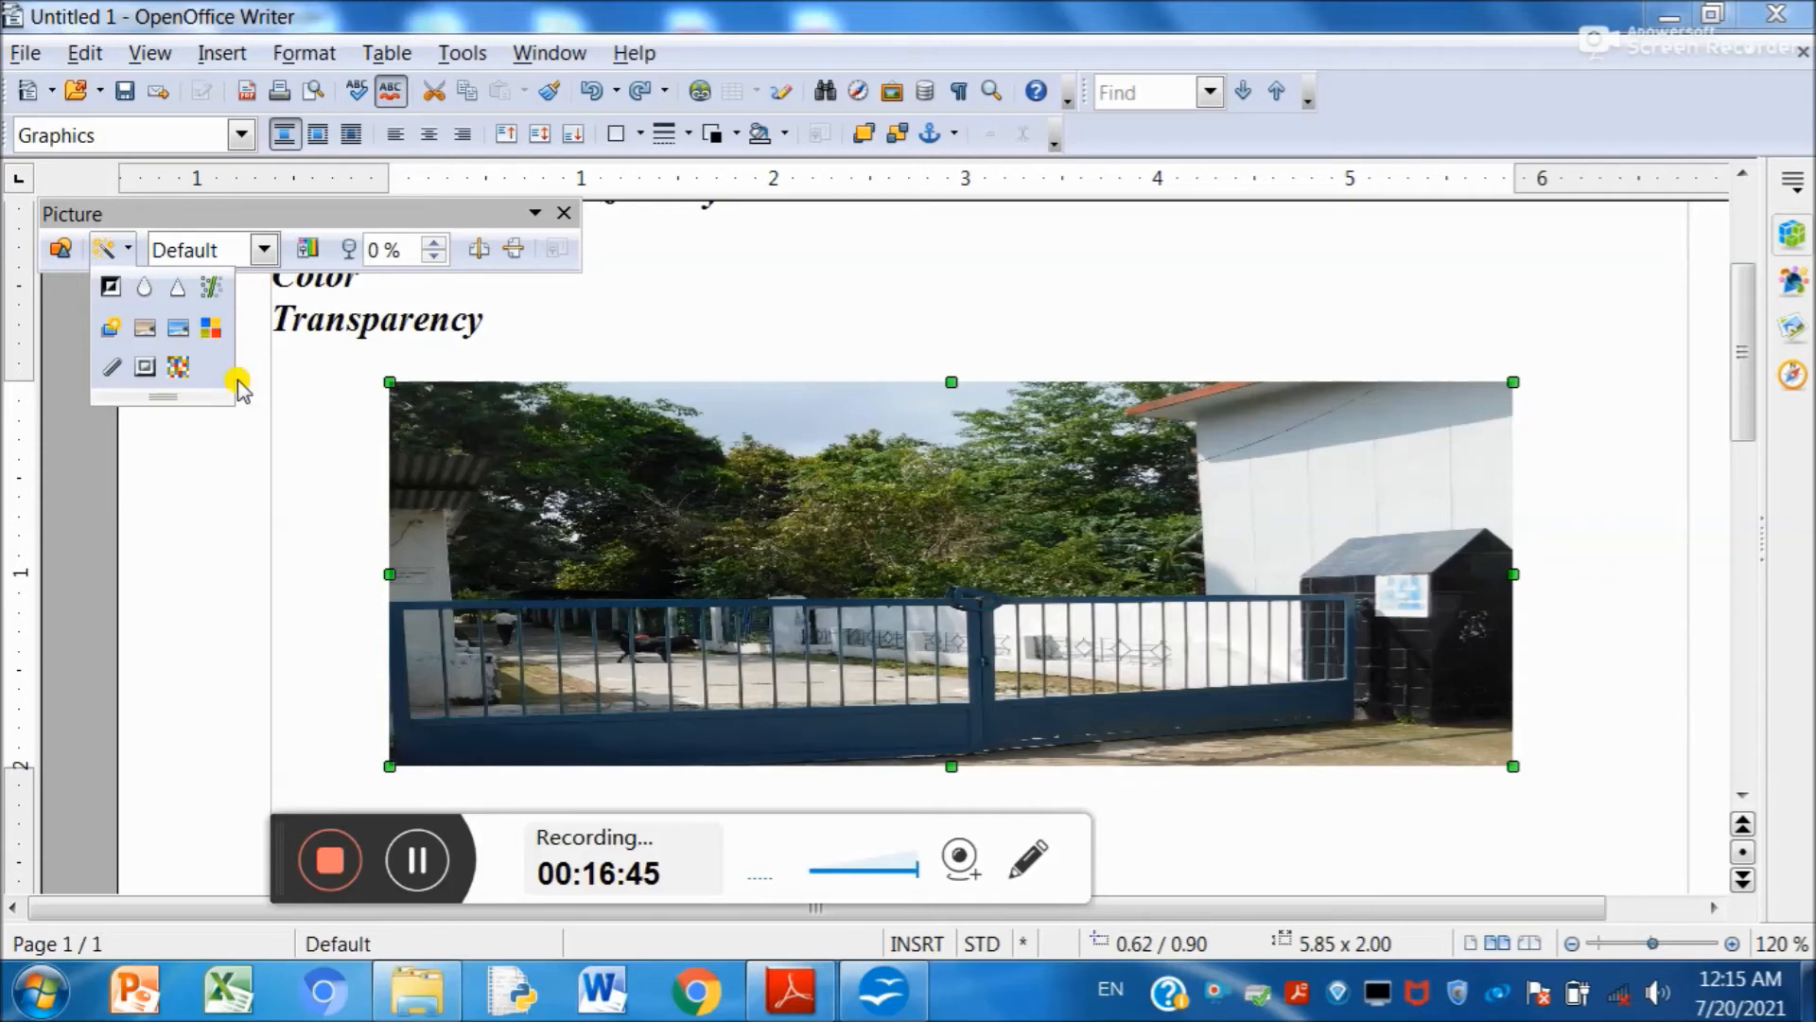
left_click(953, 386)
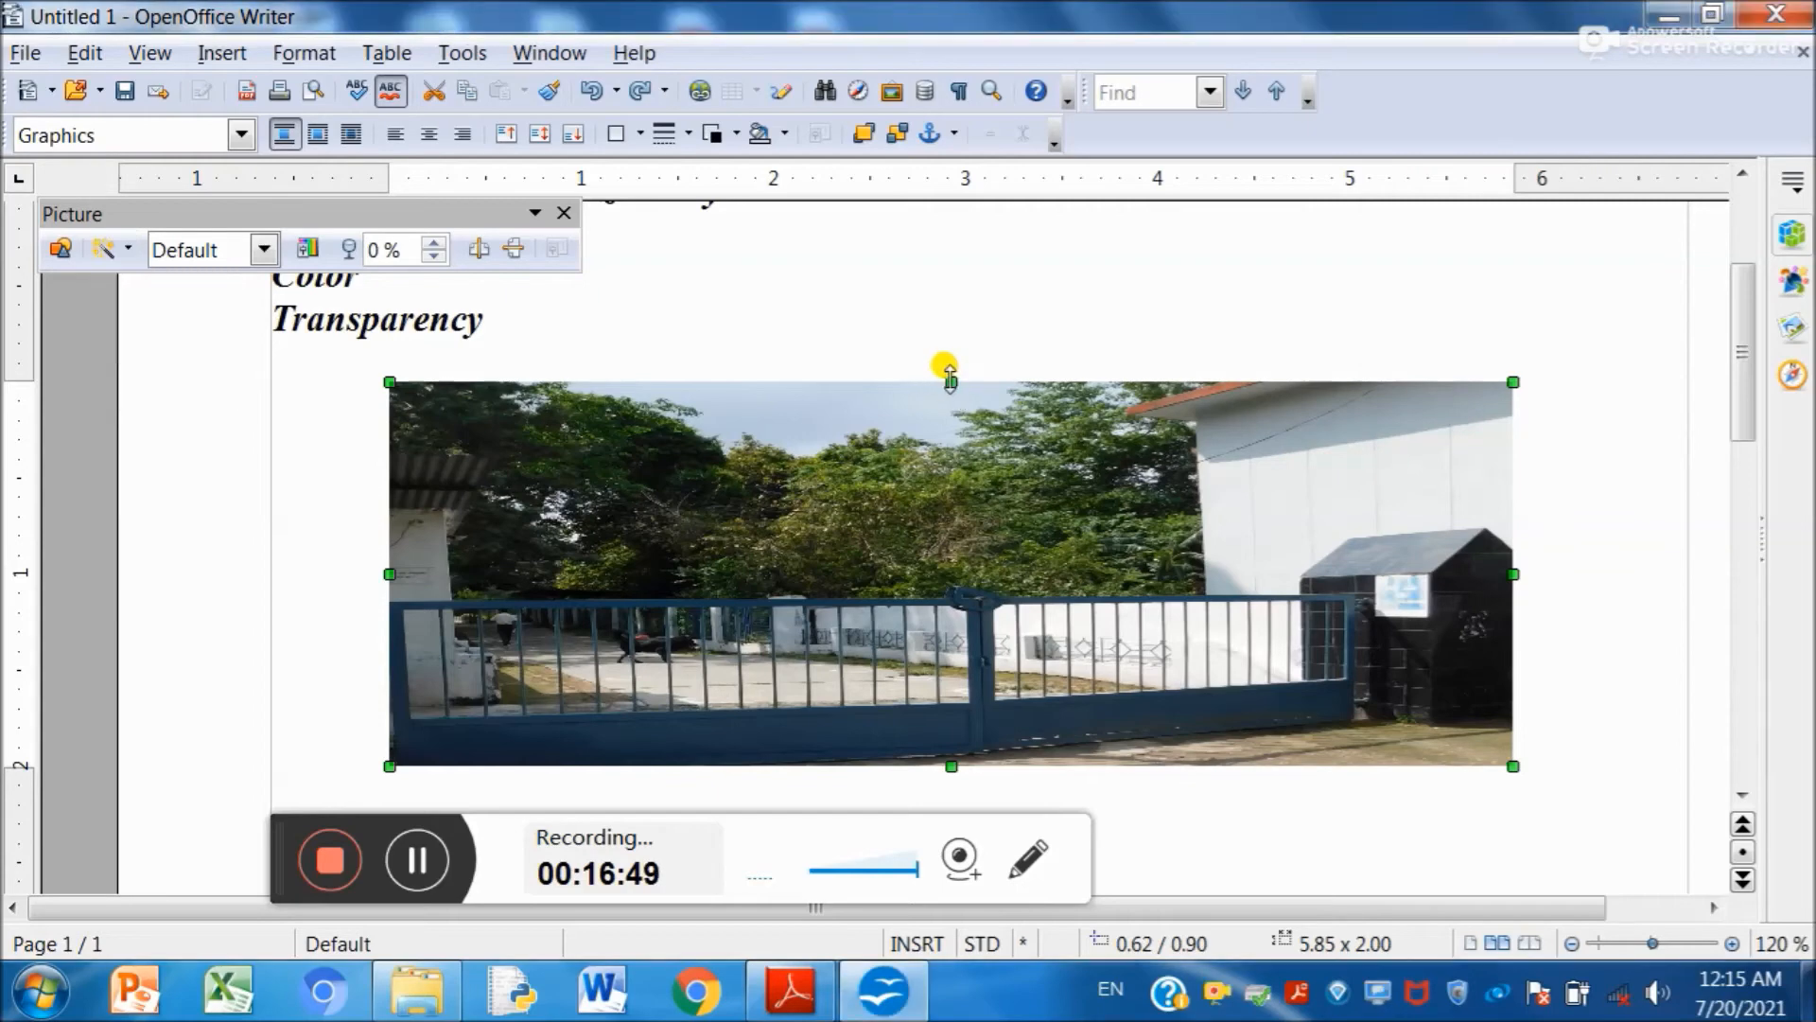
left_click_drag(950, 380, 928, 276)
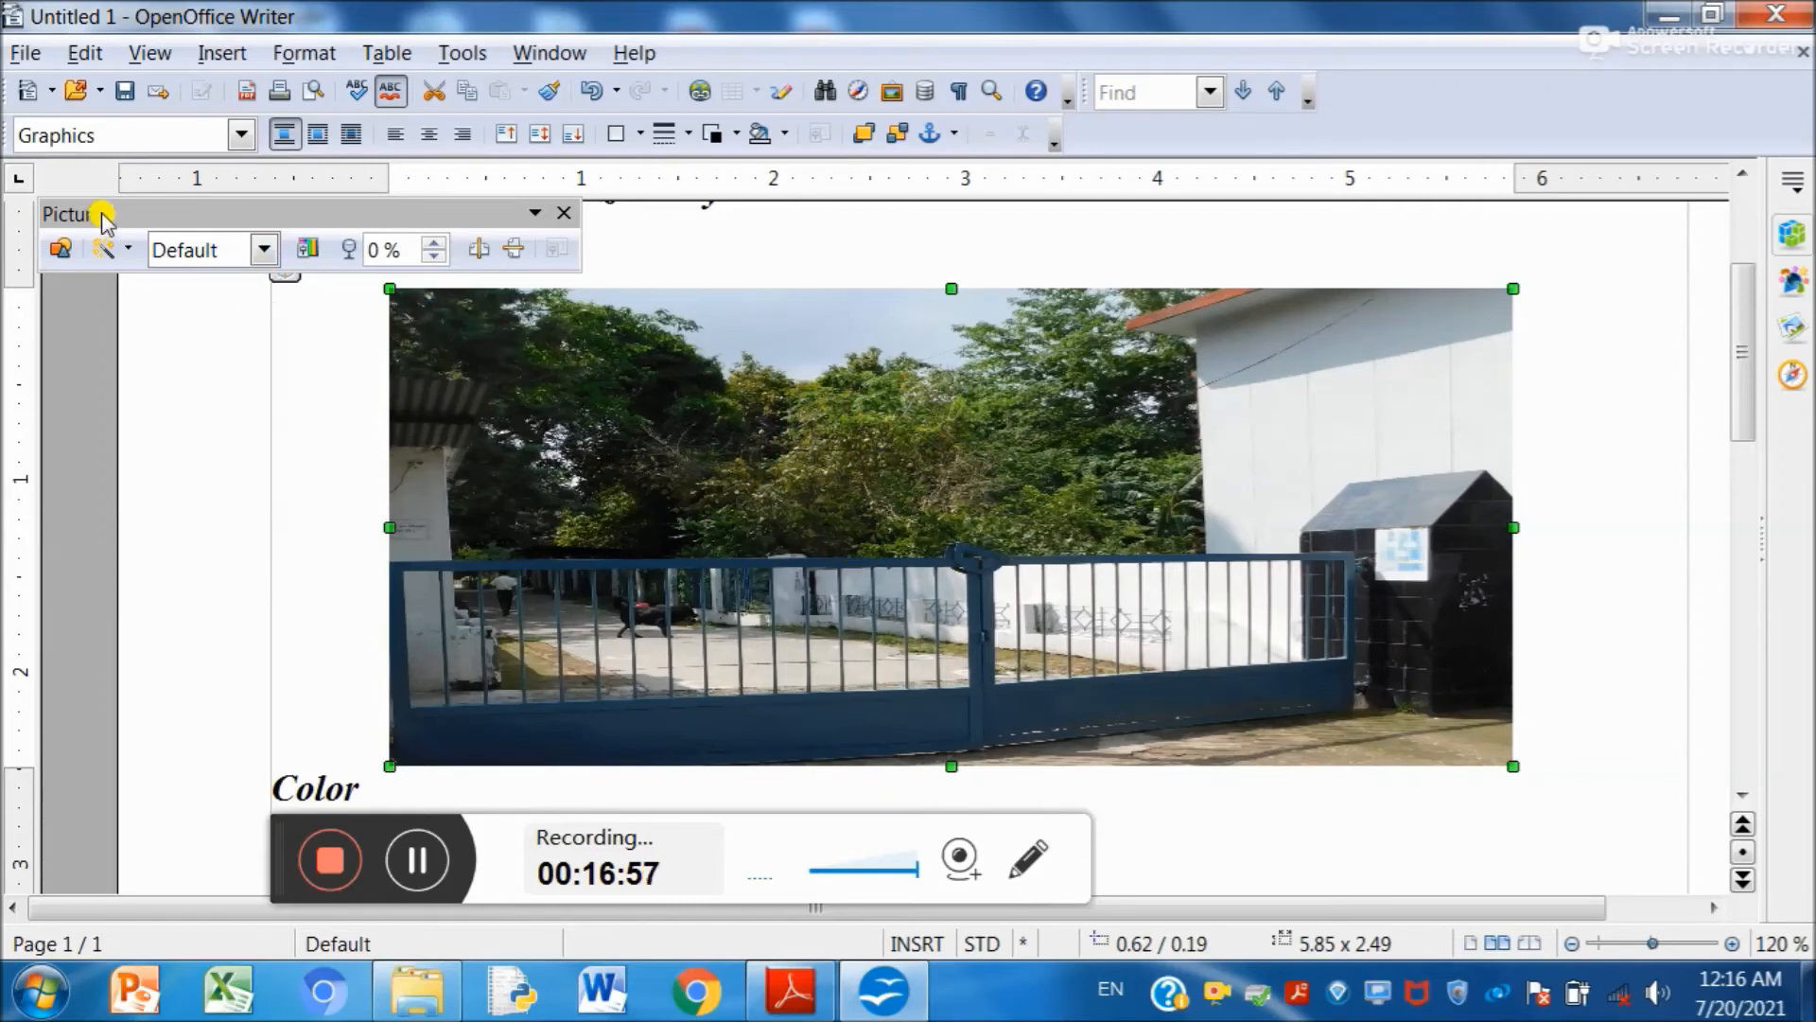
left_click(459, 377)
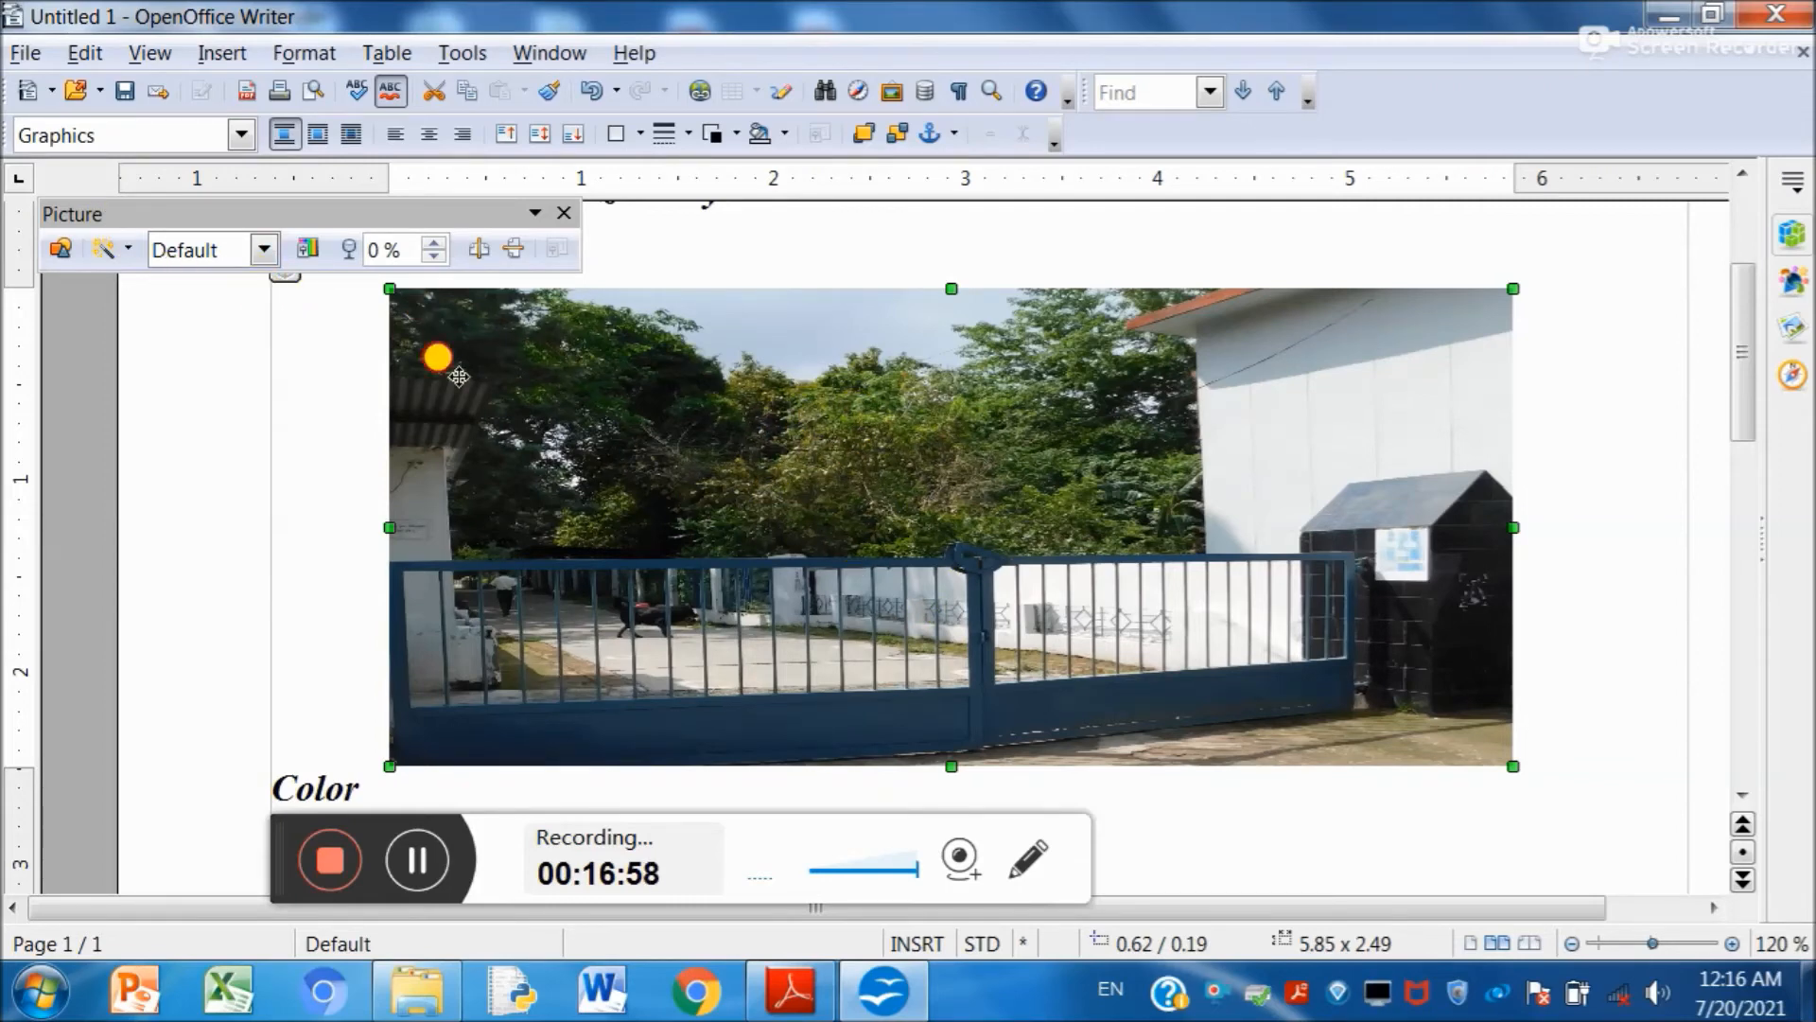
- Apply the Mosaic filter to the enlarged gate image with a width of 14 pixels and a height of 11 pixels
left_click(127, 249)
left_click(178, 365)
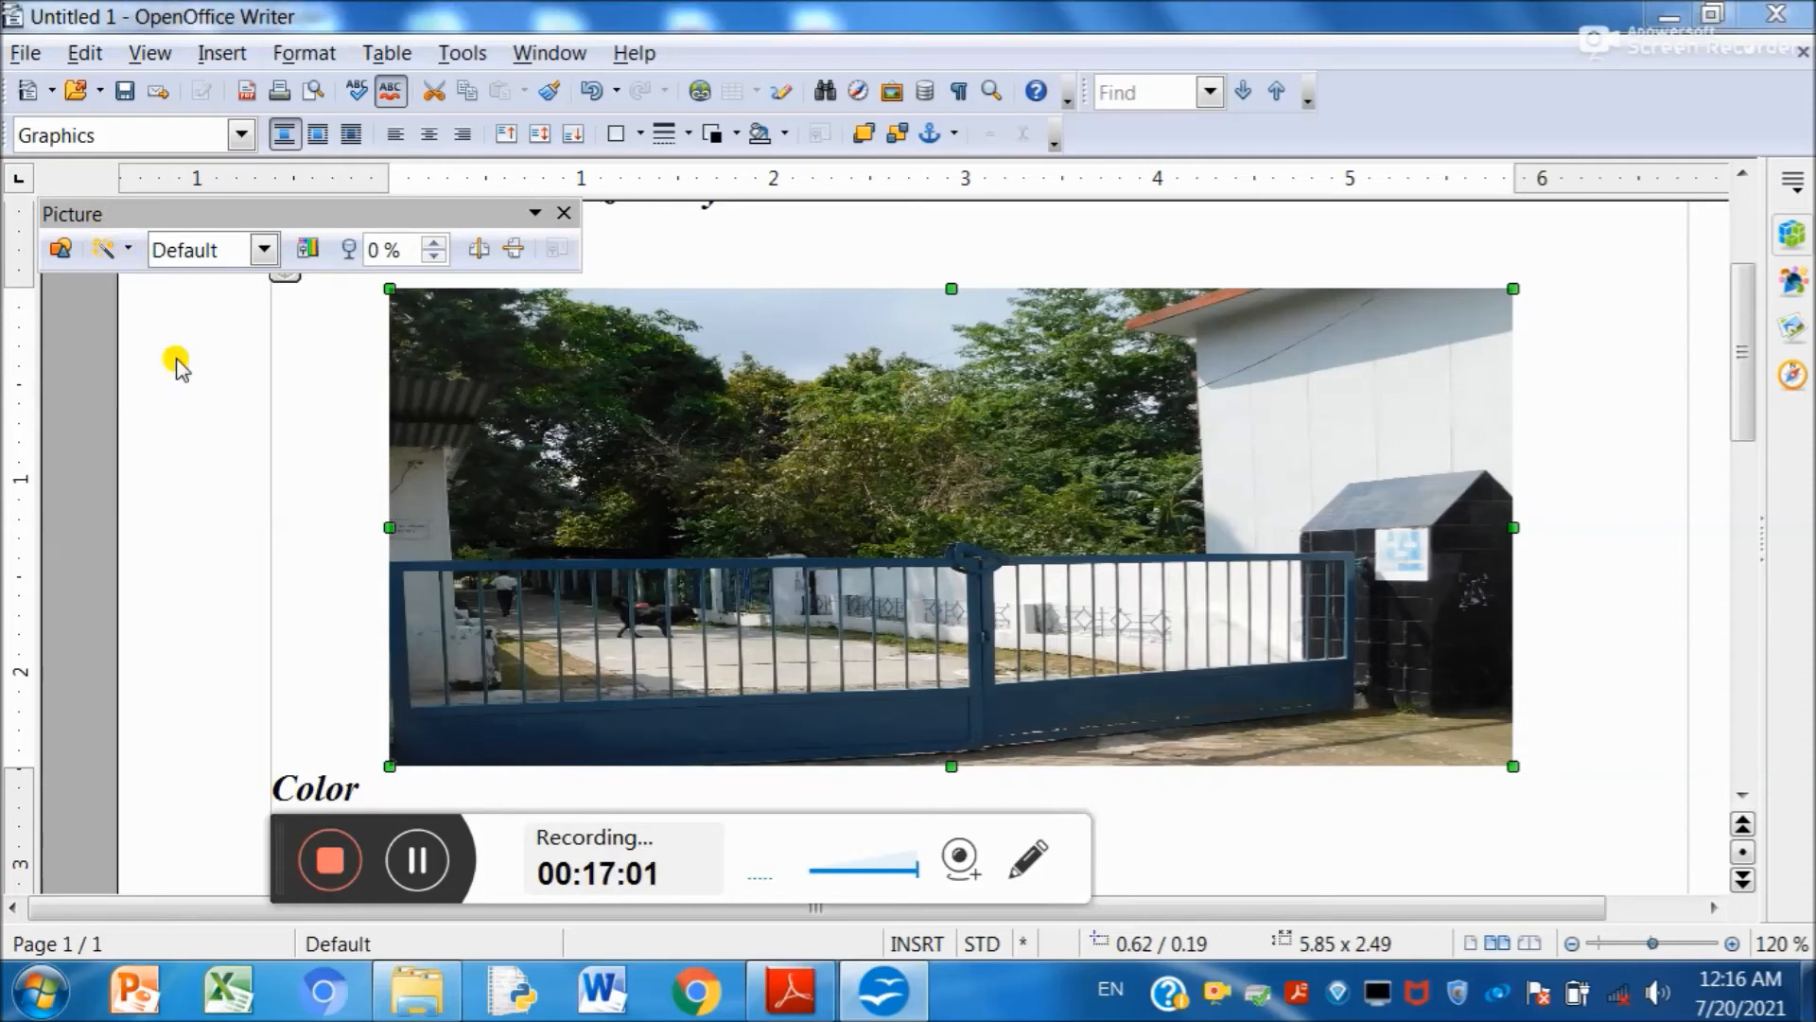
left_click(603, 427)
left_click(603, 428)
left_click(604, 516)
left_click(604, 515)
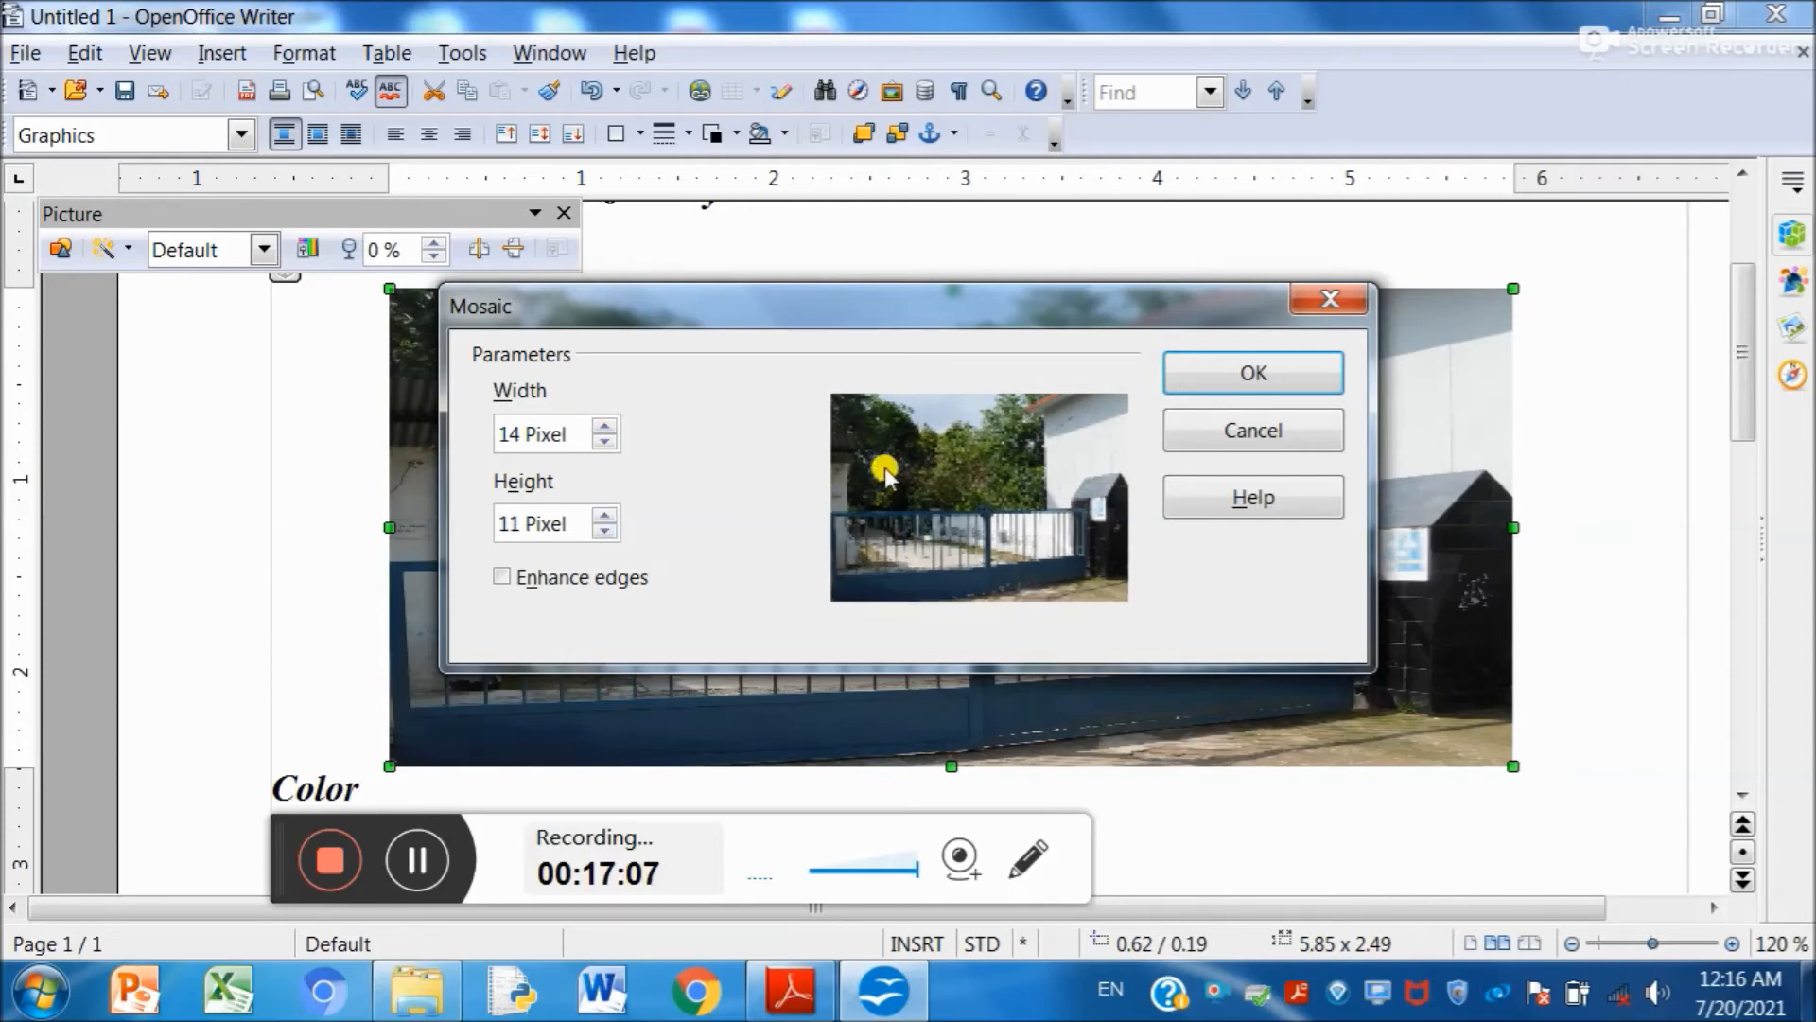
left_click(1251, 373)
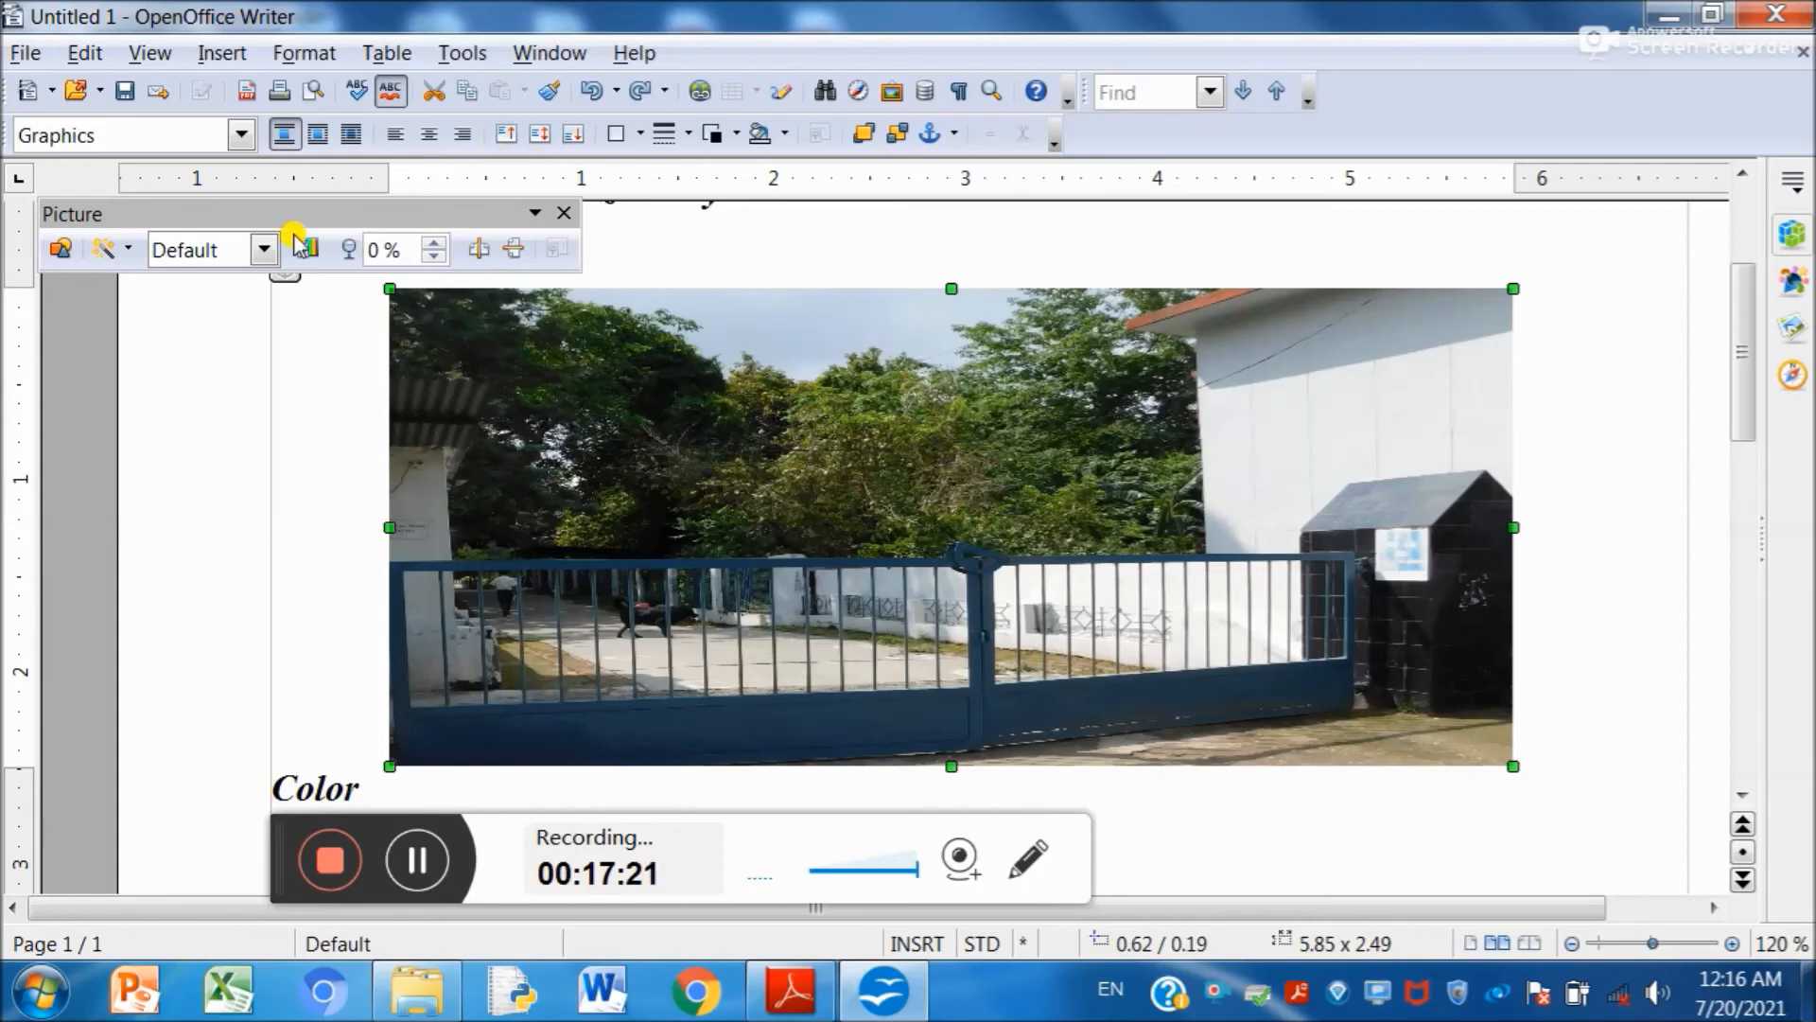
- Apply the Mosaic filter to the gate image with a width of 1 pixel and a height of 2 pixels
left_click(127, 256)
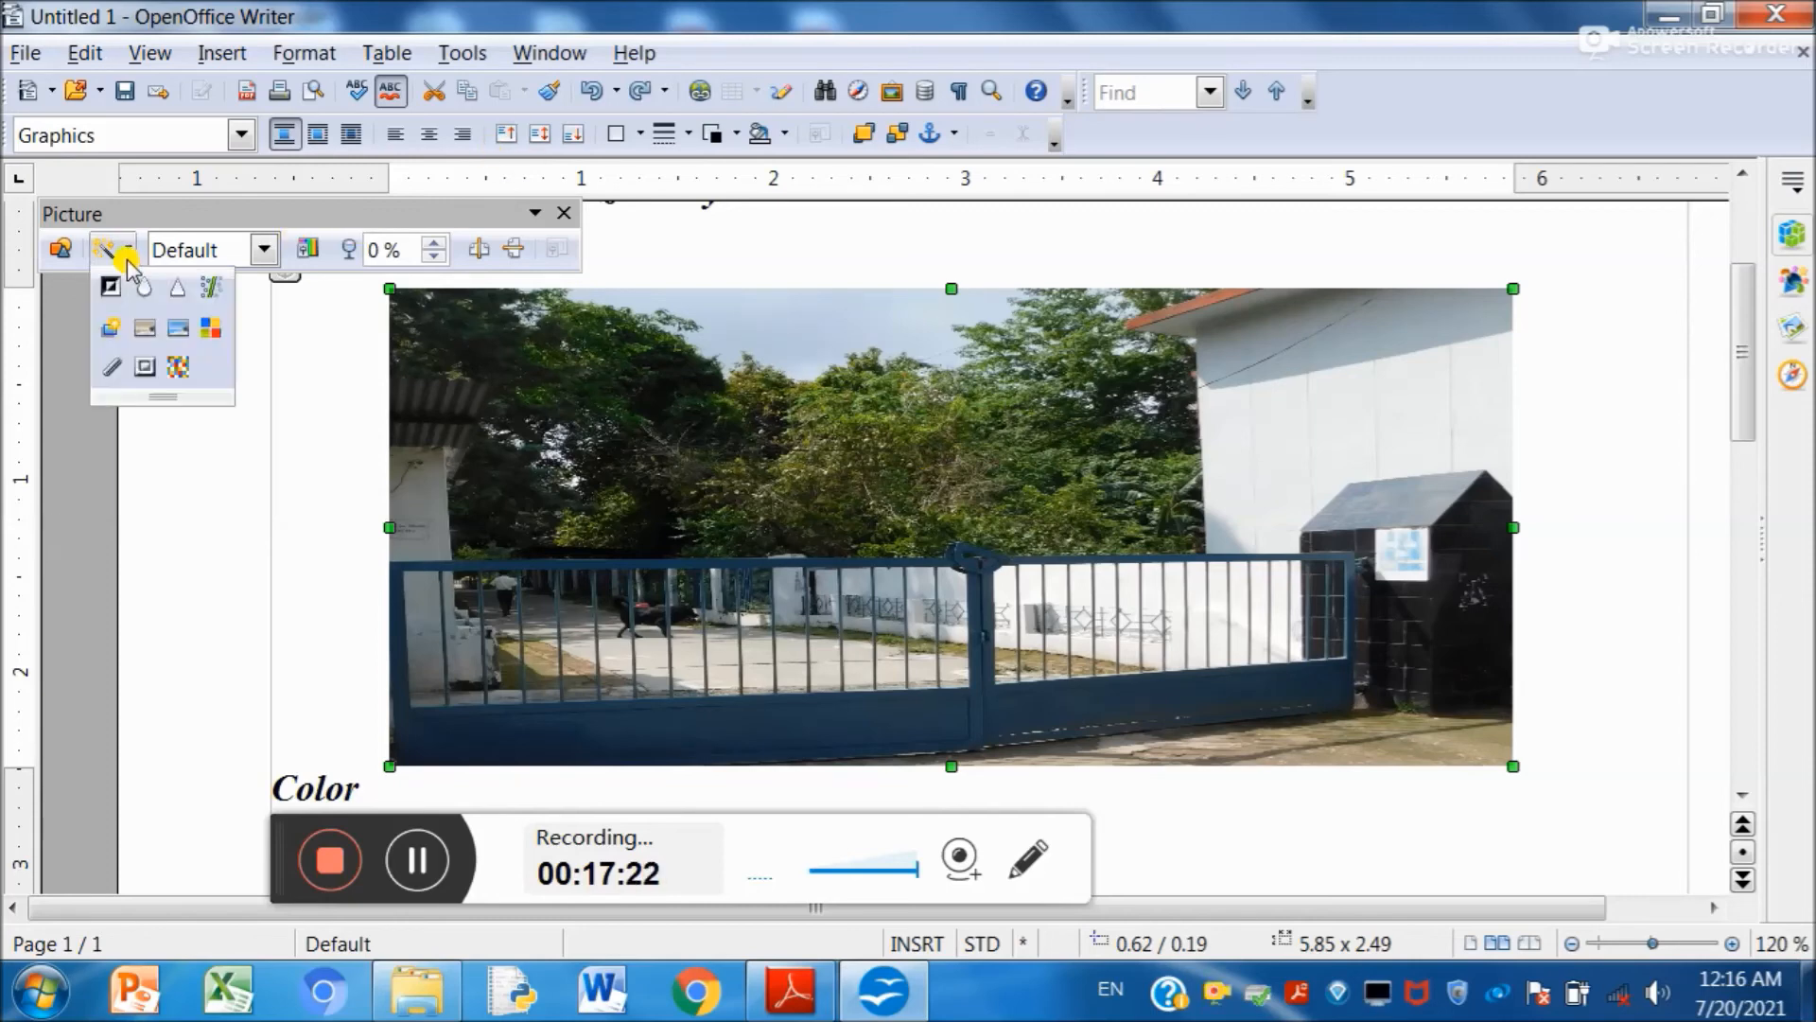
left_click(177, 366)
left_click(604, 429)
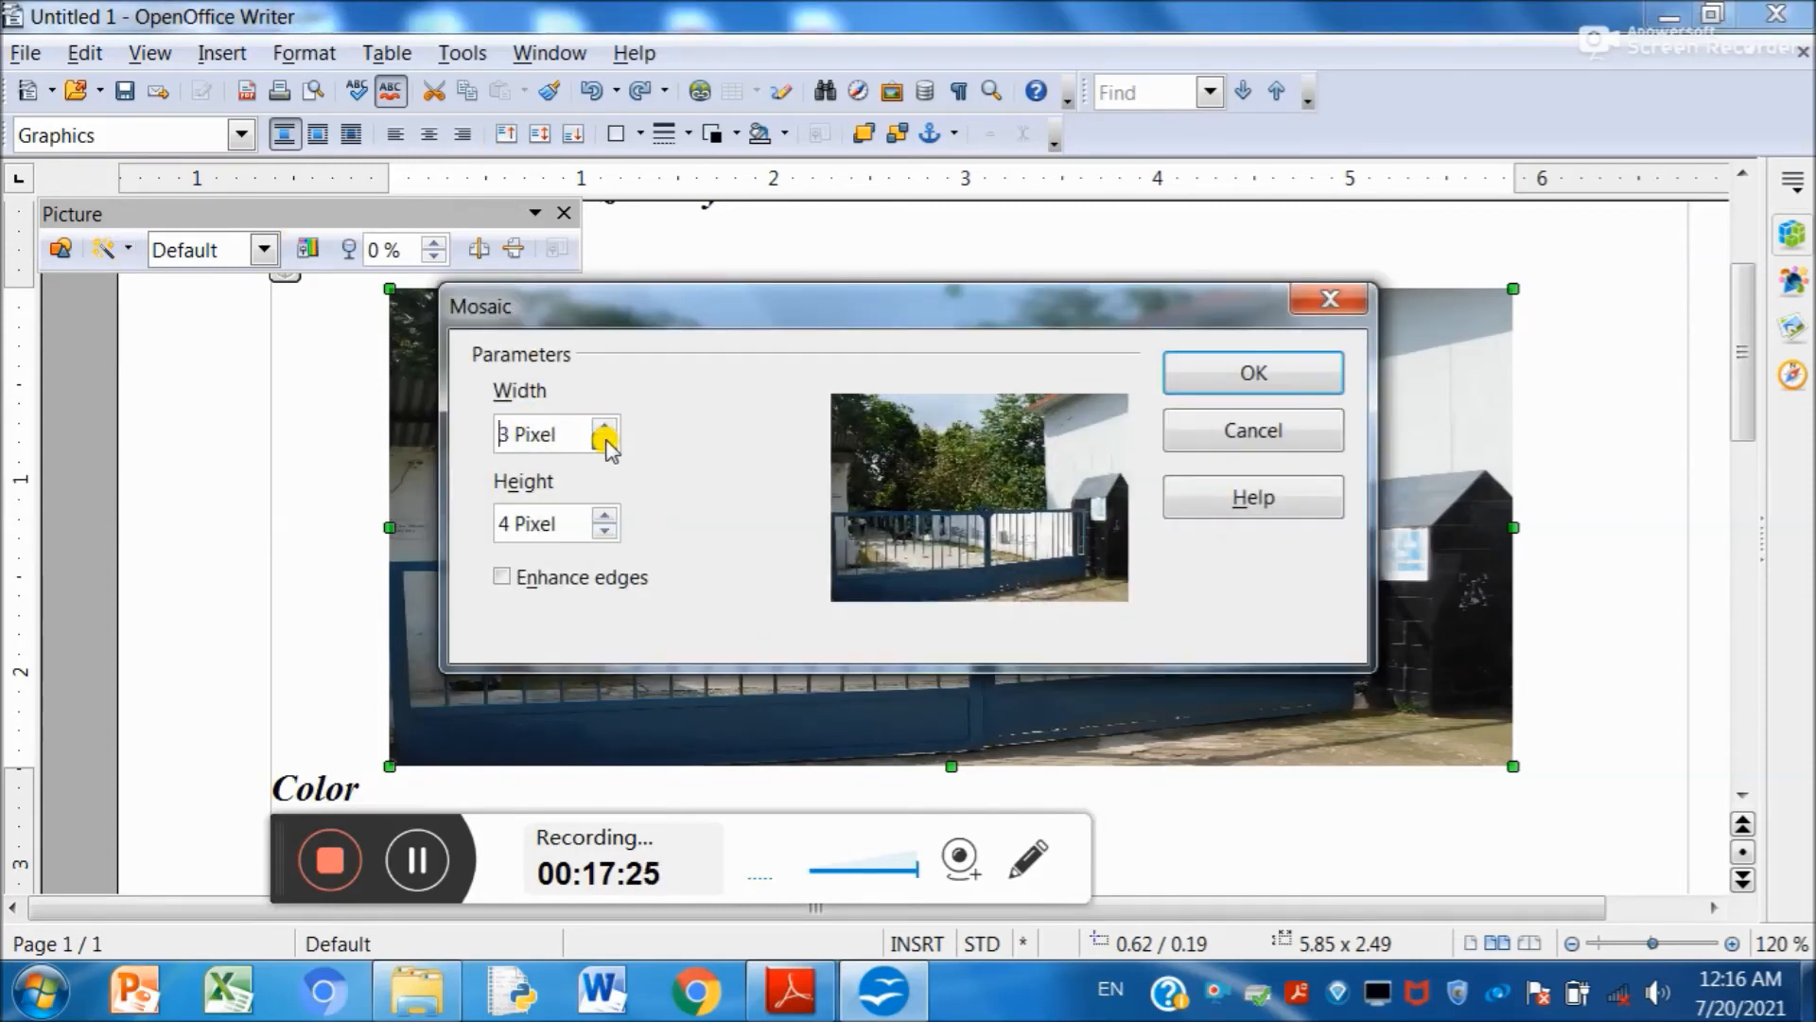
left_click(604, 532)
left_click(604, 532)
left_click(605, 531)
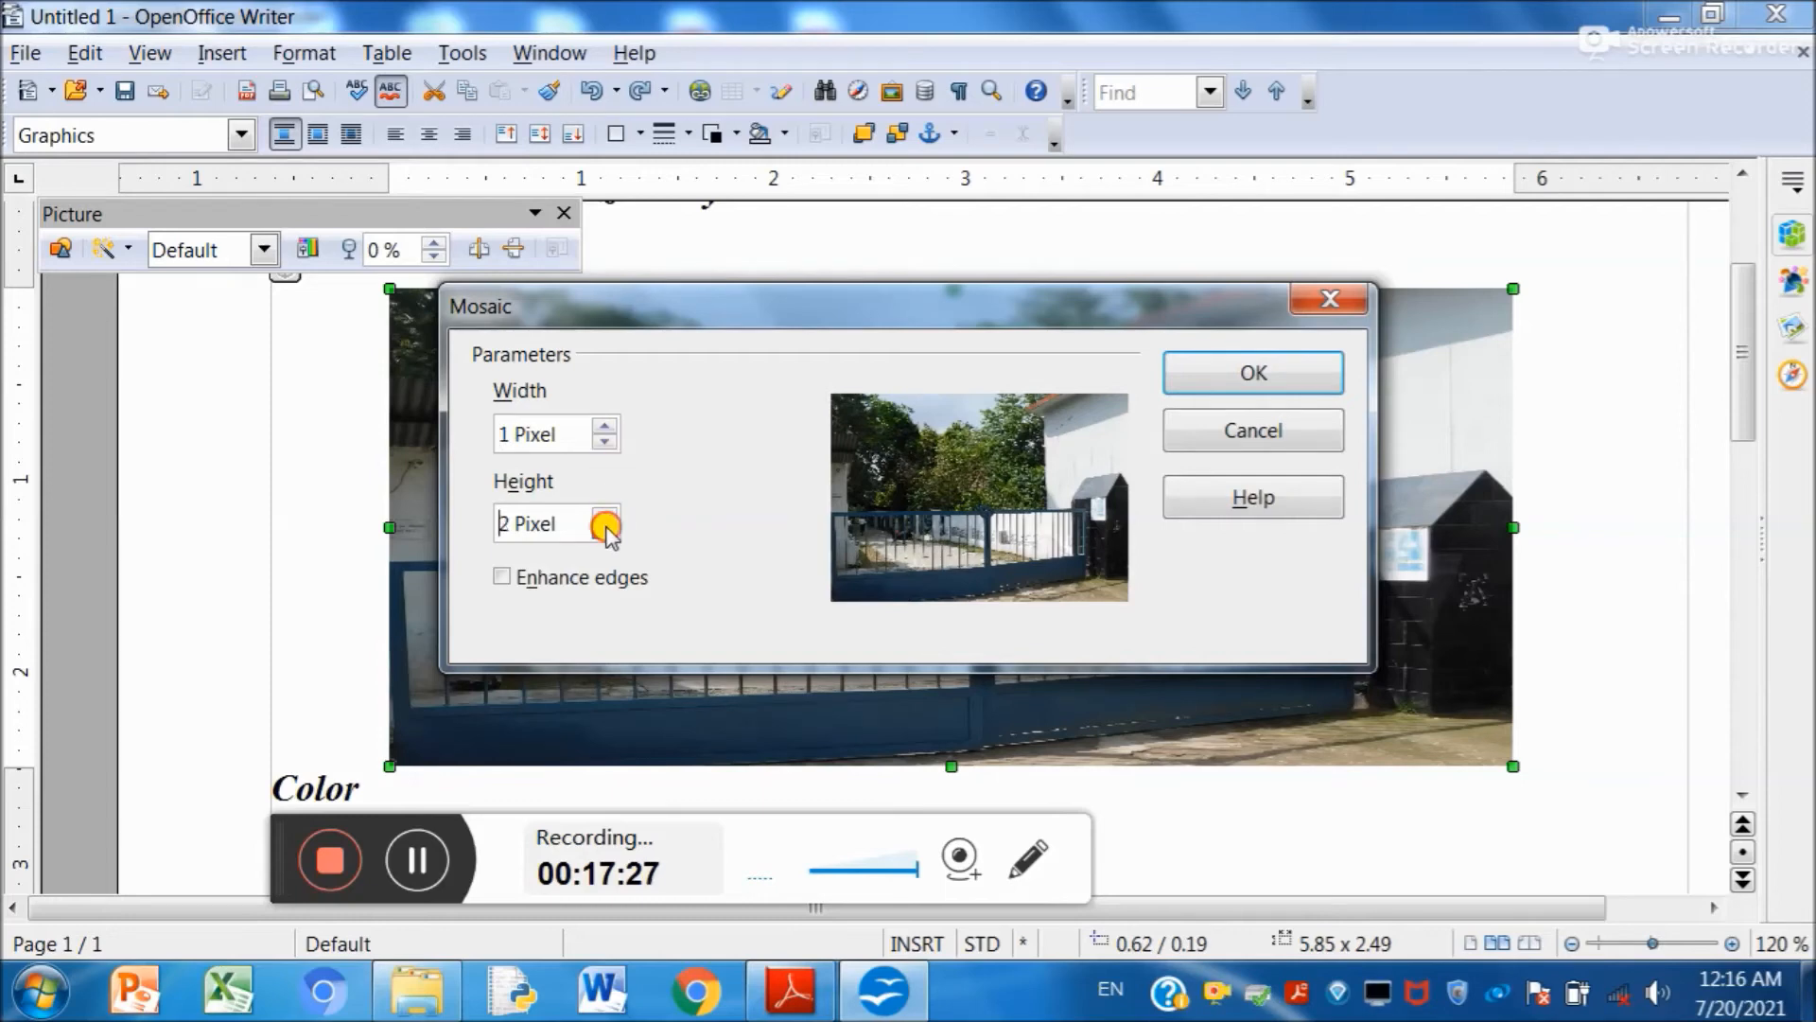
left_click(1218, 375)
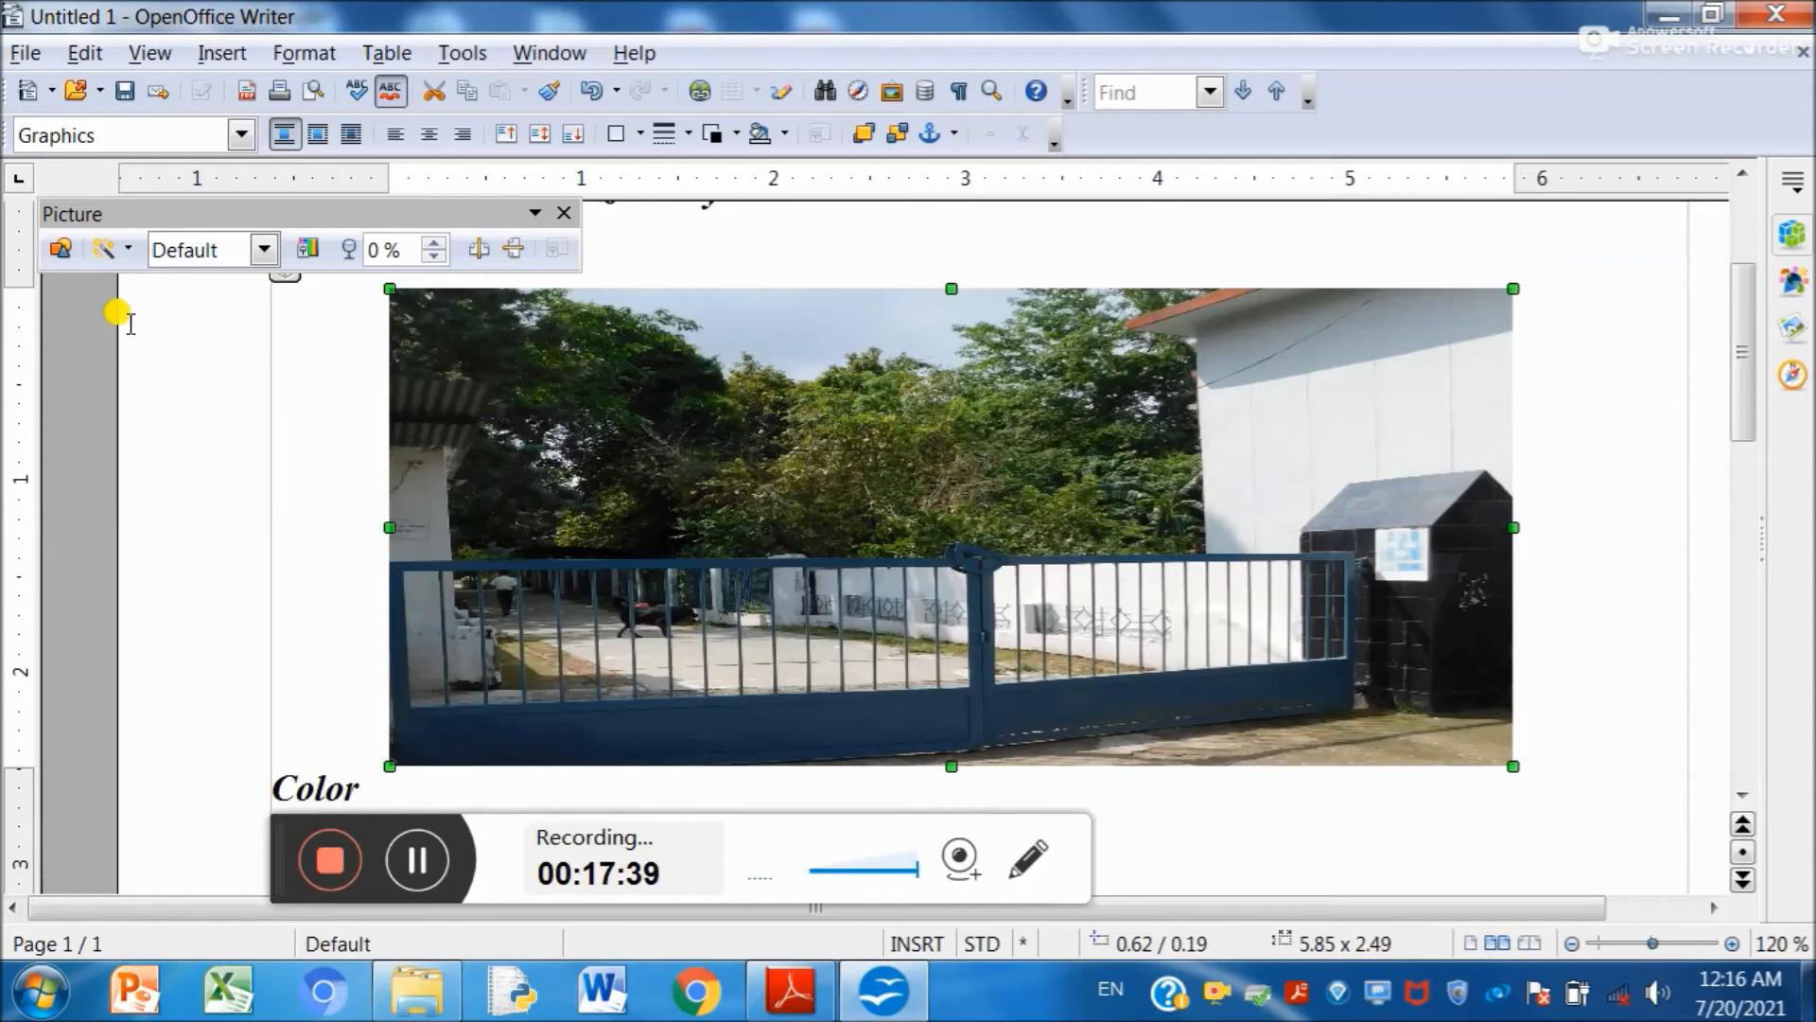
left_click(130, 249)
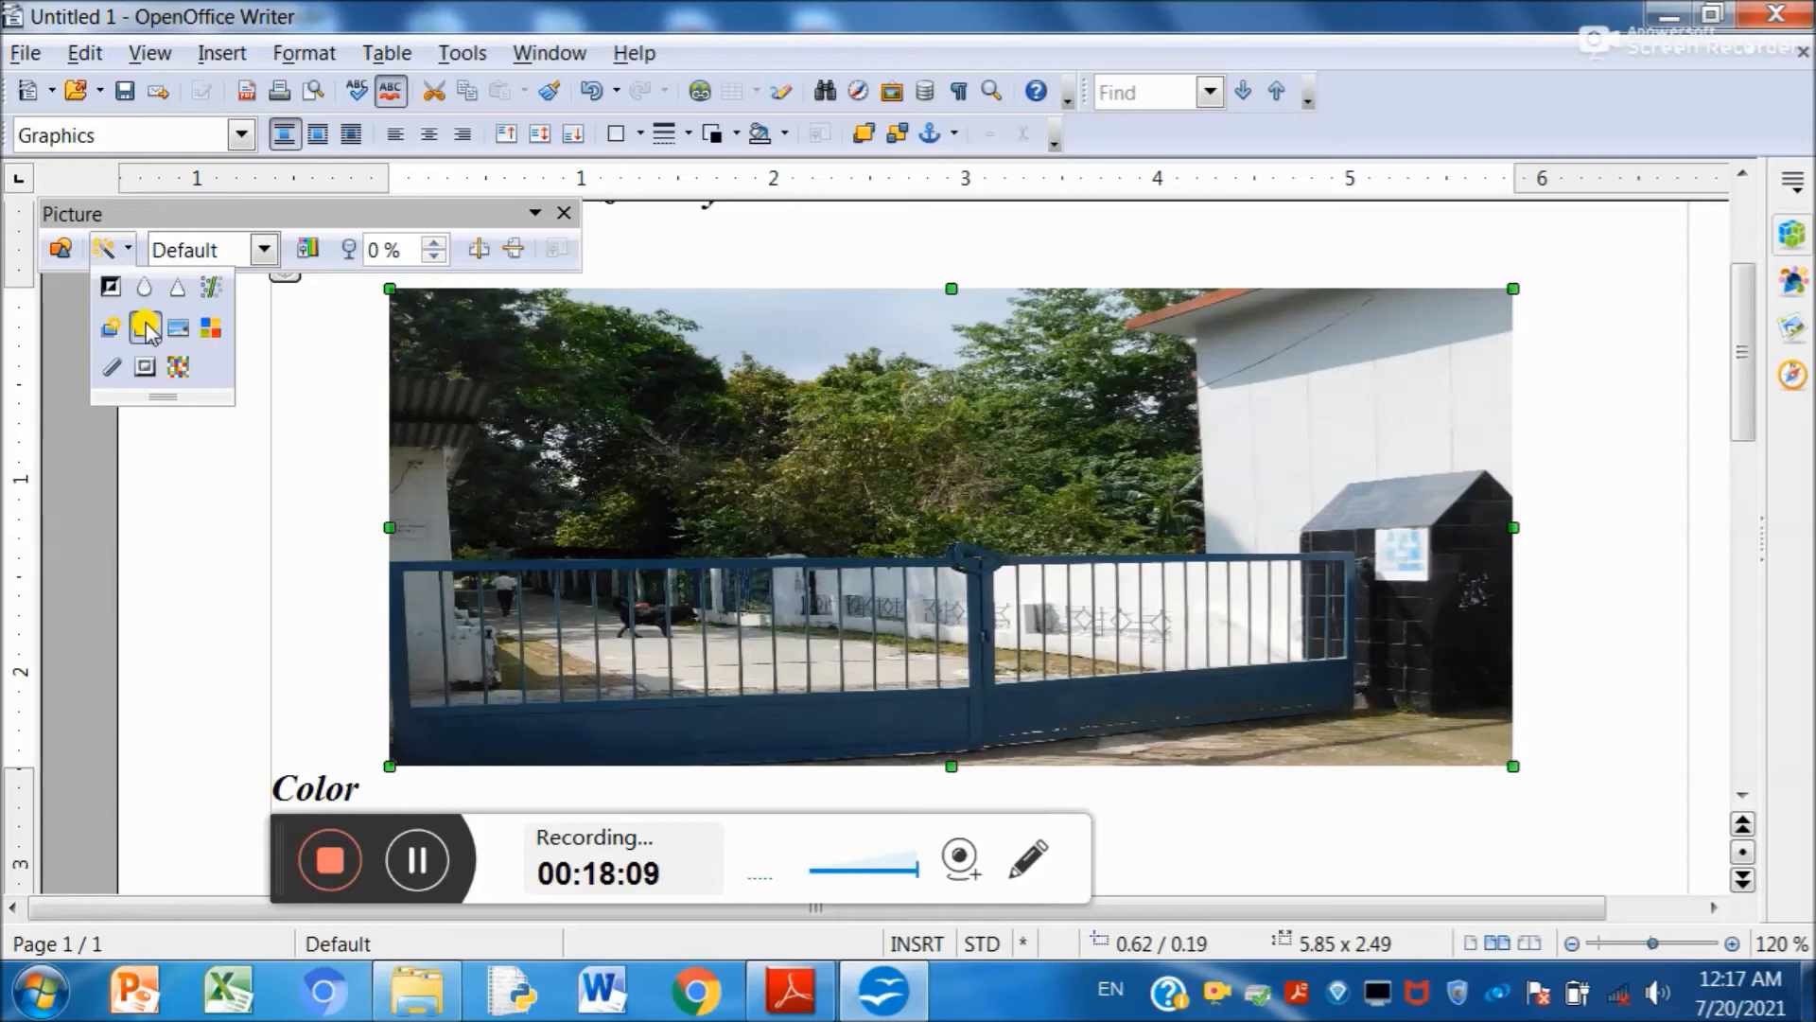
left_click(417, 859)
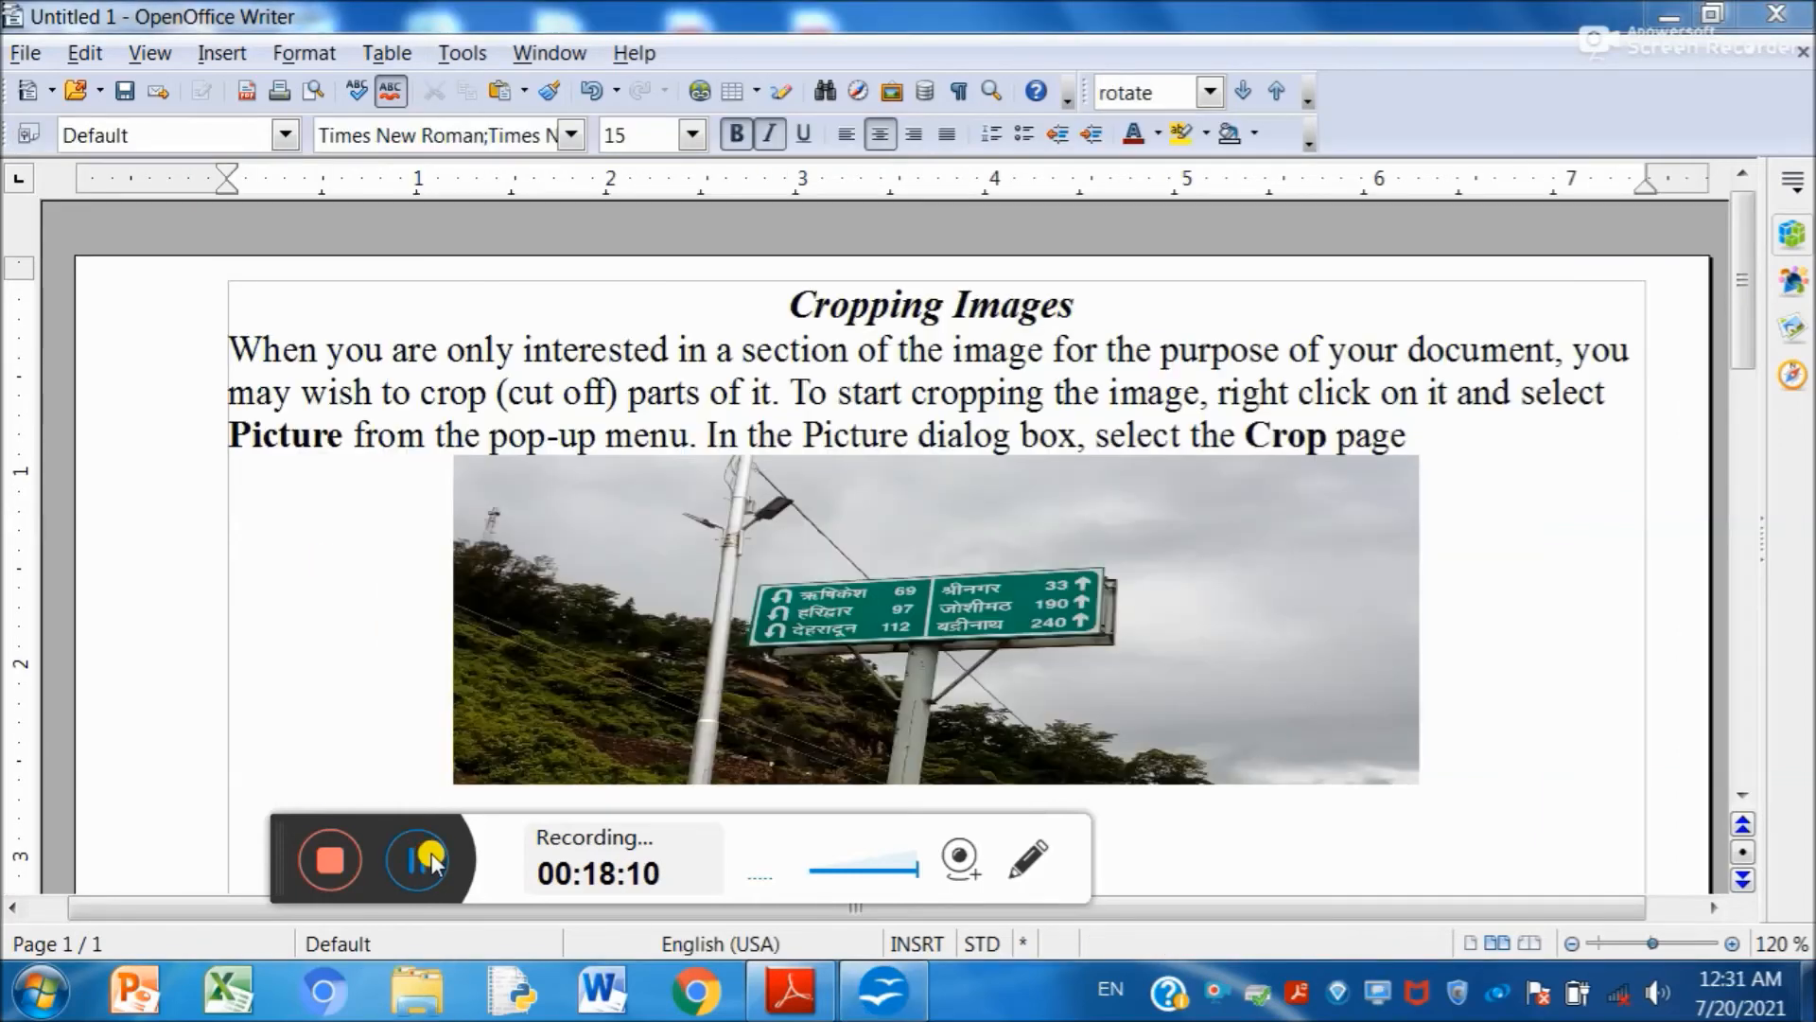
left_click(842, 288)
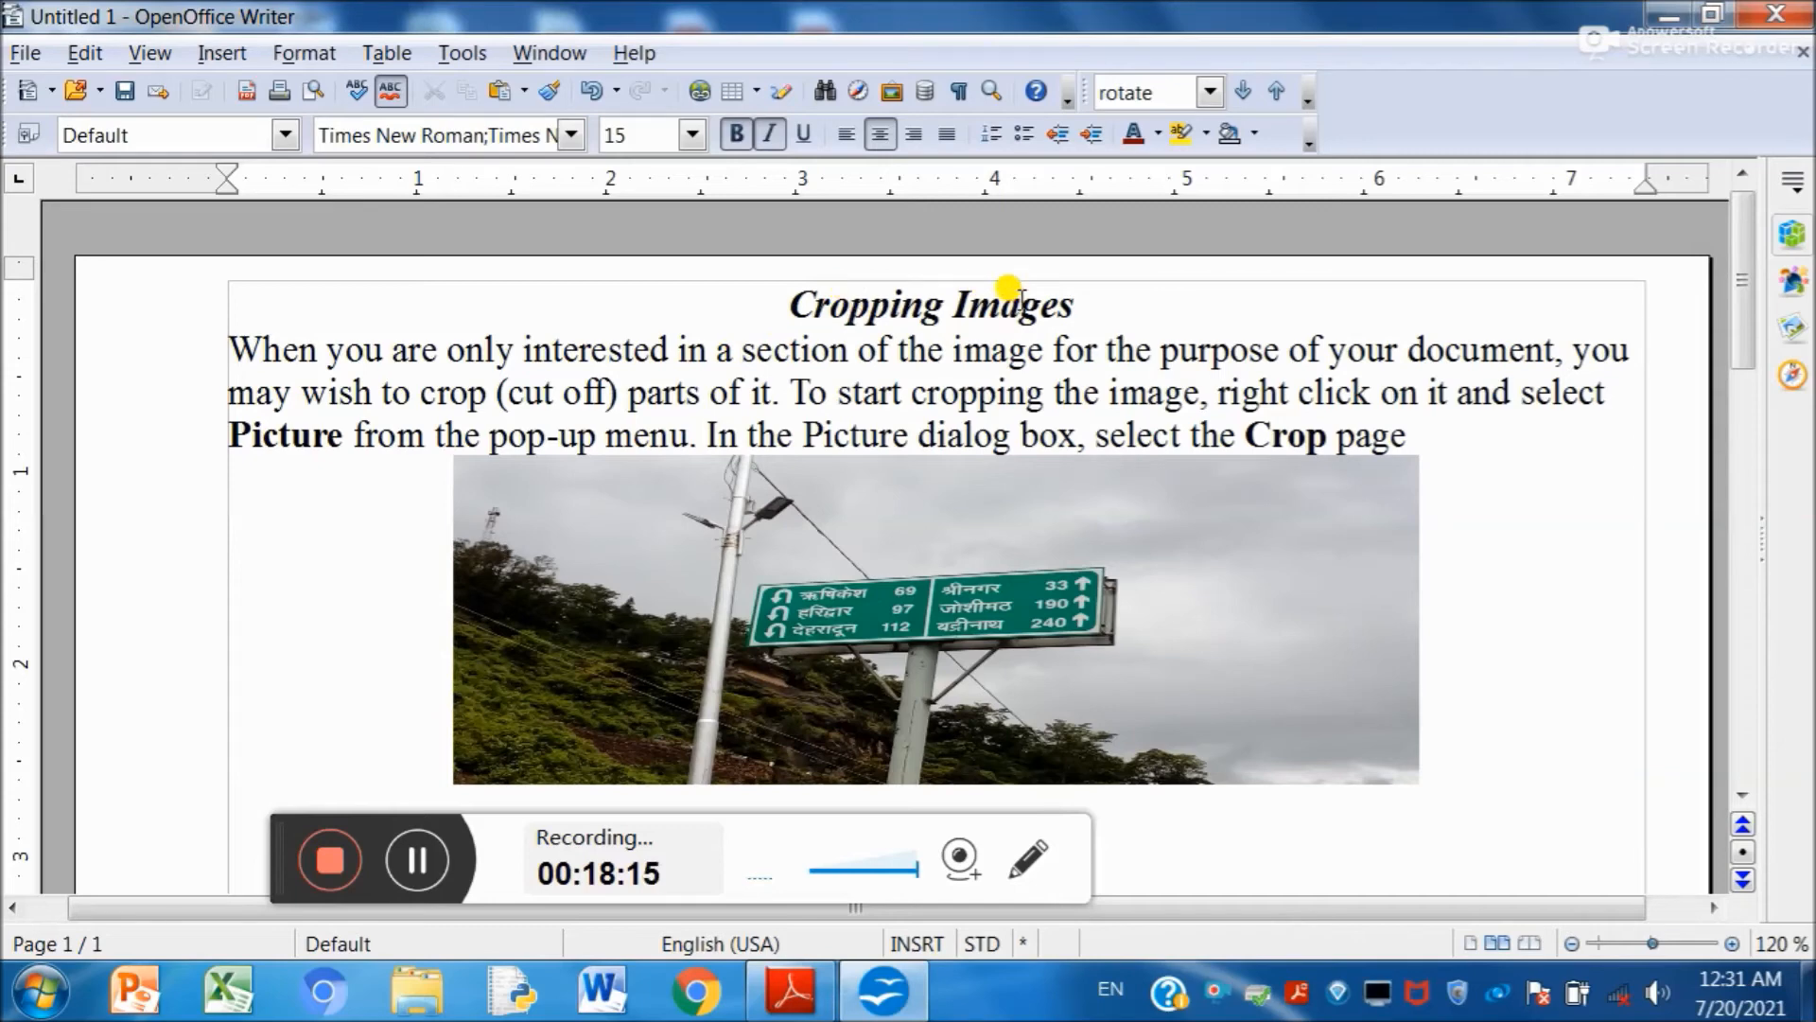